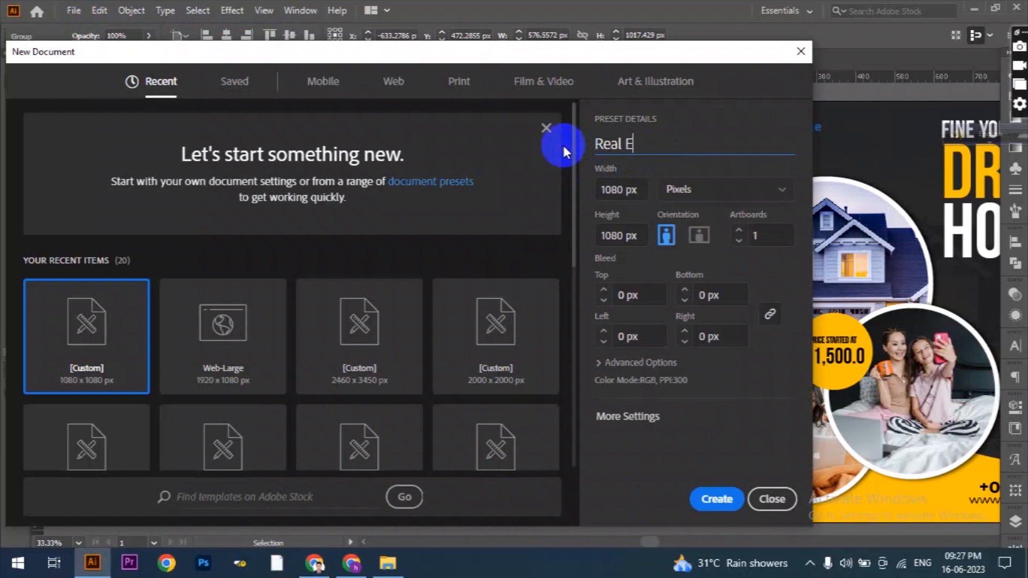
Step: Create a 1080 x 1080 px document named "Real Estate Social Media Post"
{"action": "type", "text": "Media Post"}
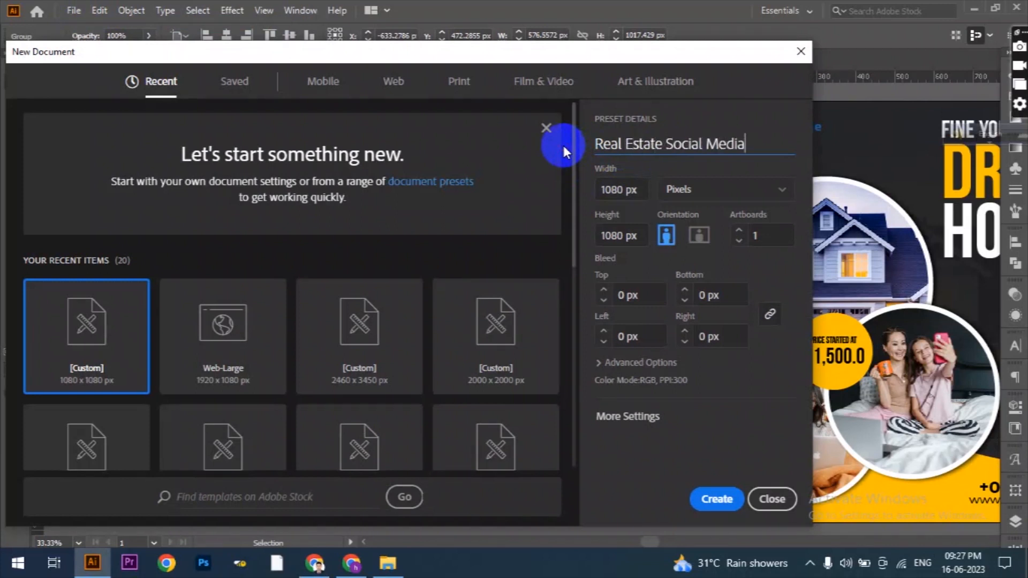
{"action": "key", "text": "Tab"}
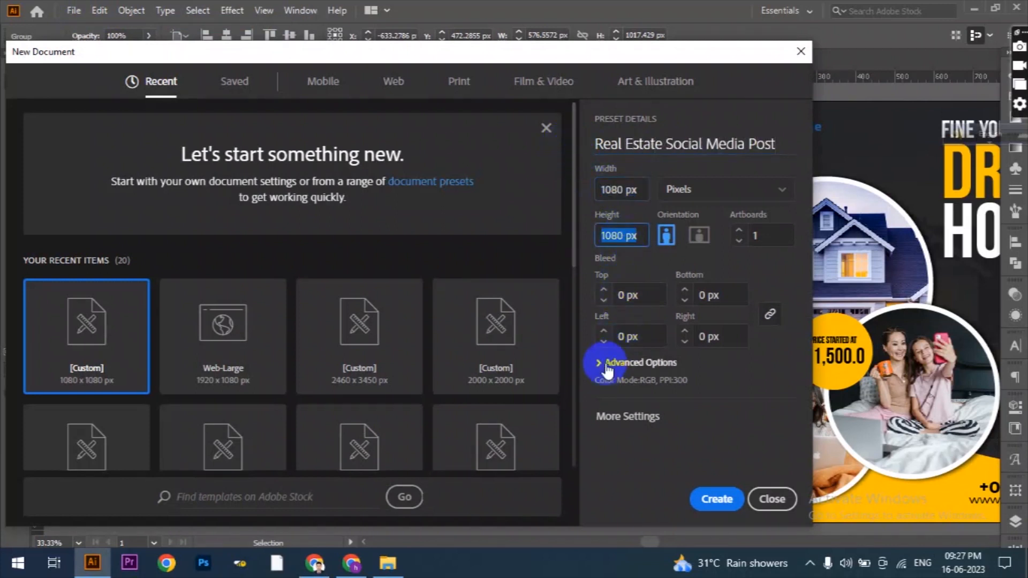
{"action": "left_click", "coordinate": [604, 364]}
{"action": "left_click", "coordinate": [708, 499]}
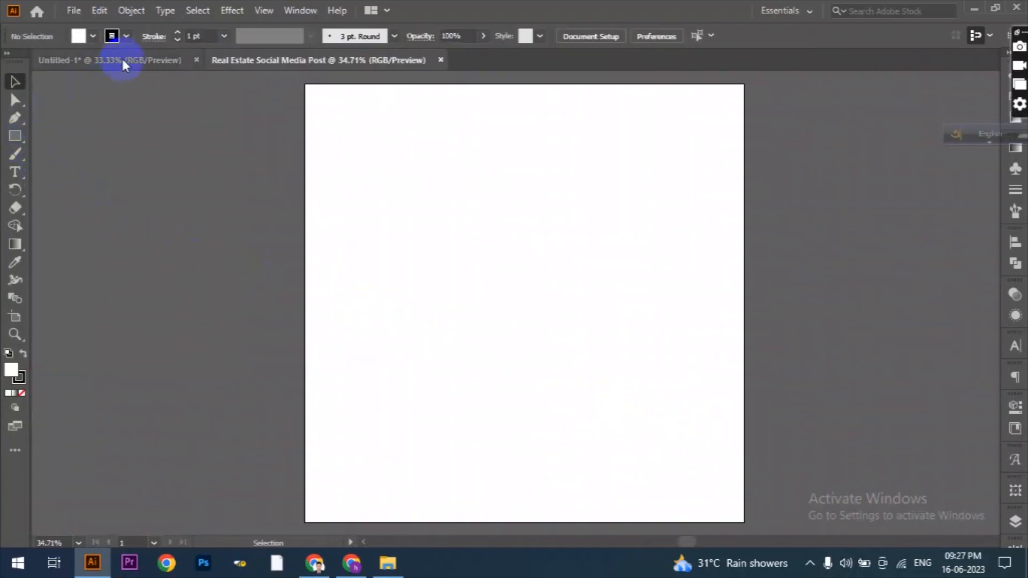
Step: Bring the logo, texts, colour swatches and photos from Untitled-1 into the new document beside the artboard
{"action": "left_click", "coordinate": [122, 60]}
{"action": "left_click_drag", "start_coordinate": [373, 168], "coordinate": [106, 208]}
Step: Draw a rectangle covering the whole artboard and centre it horizontally and vertically
{"action": "left_click", "coordinate": [15, 136]}
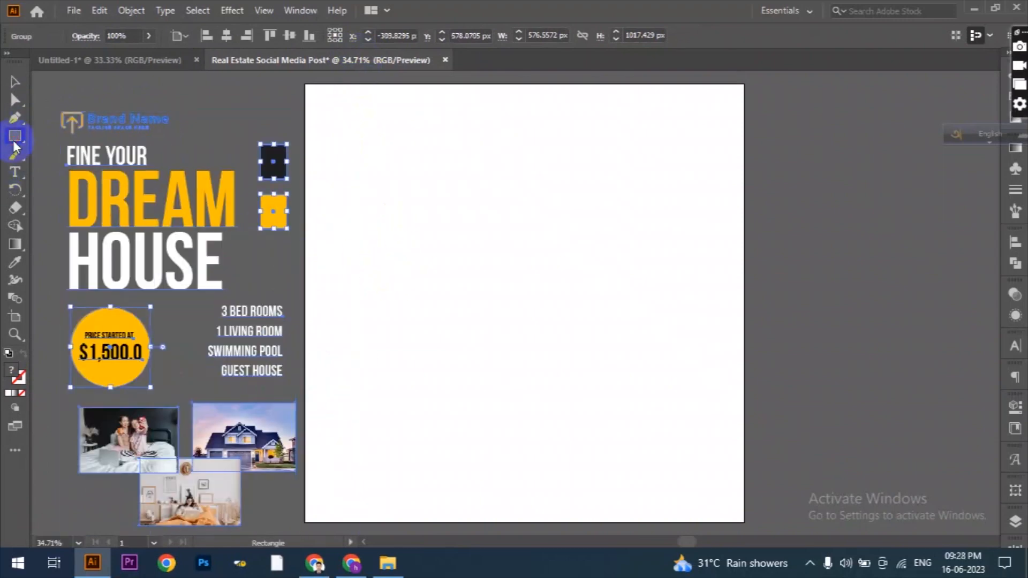
{"action": "left_click", "coordinate": [594, 213]}
{"action": "left_click", "coordinate": [485, 306]}
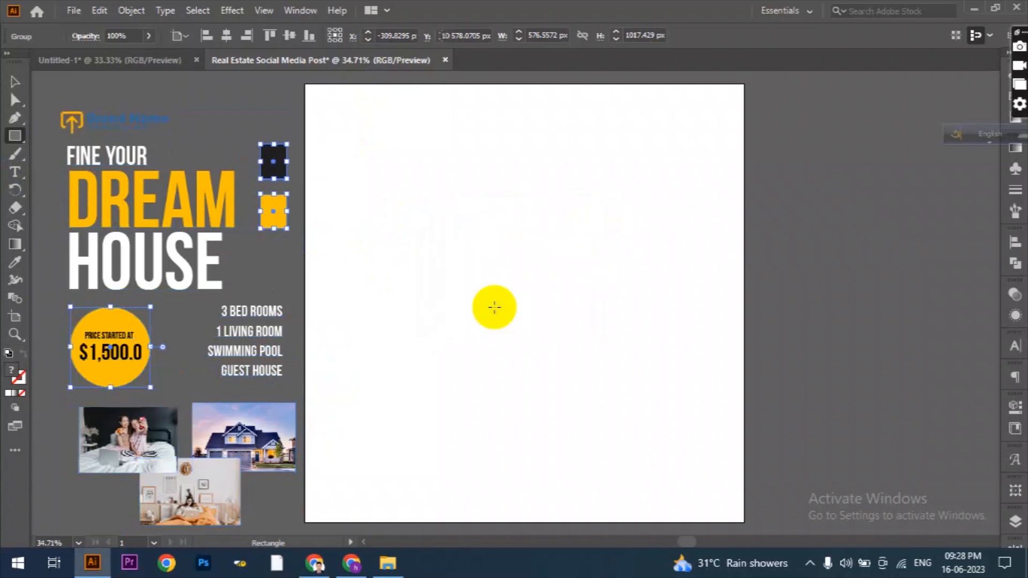
{"action": "left_click", "coordinate": [647, 36]}
{"action": "left_click", "coordinate": [702, 37]}
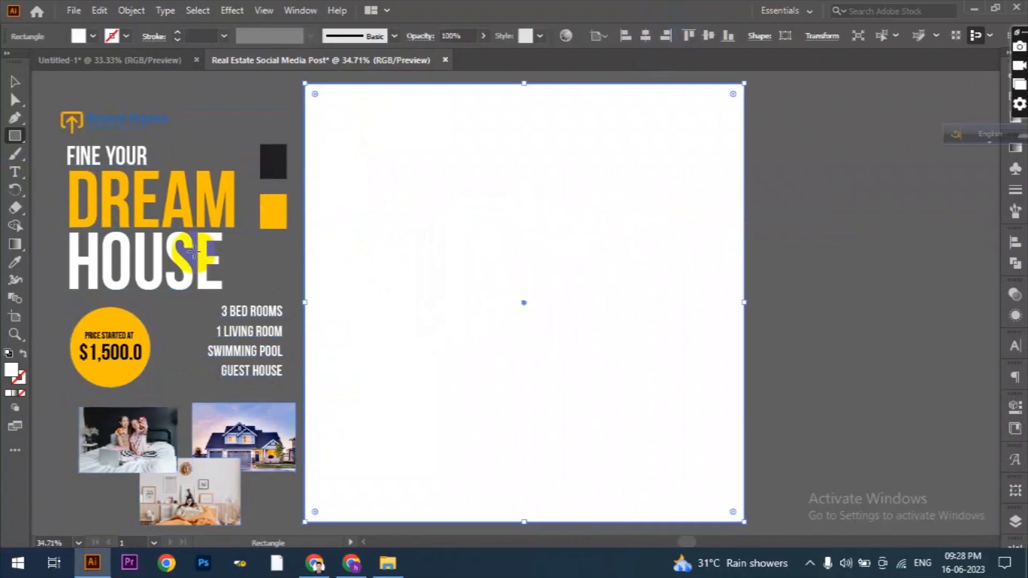
Step: Fill the background rectangle with the sampled near-black swatch colour and lock it
{"action": "left_click", "coordinate": [14, 262]}
{"action": "left_click", "coordinate": [279, 162]}
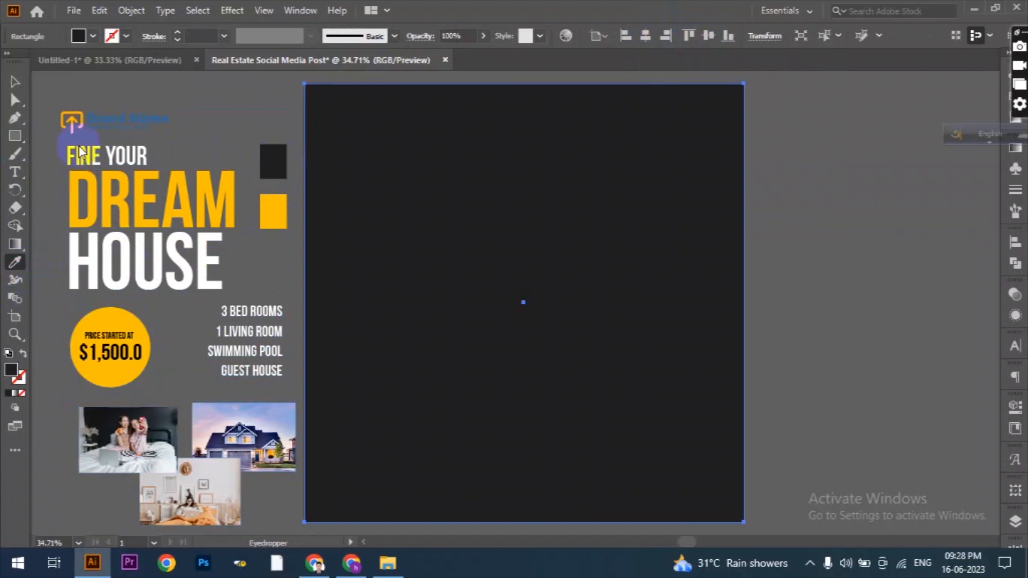
{"action": "left_click", "coordinate": [14, 81]}
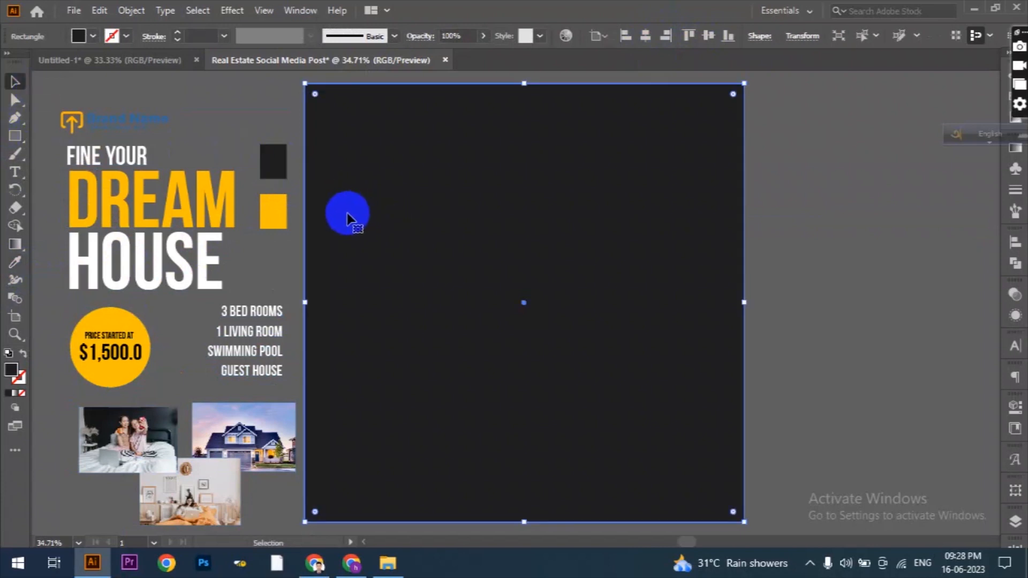
{"action": "left_click", "coordinate": [124, 11]}
{"action": "mouse_move", "coordinate": [214, 112]}
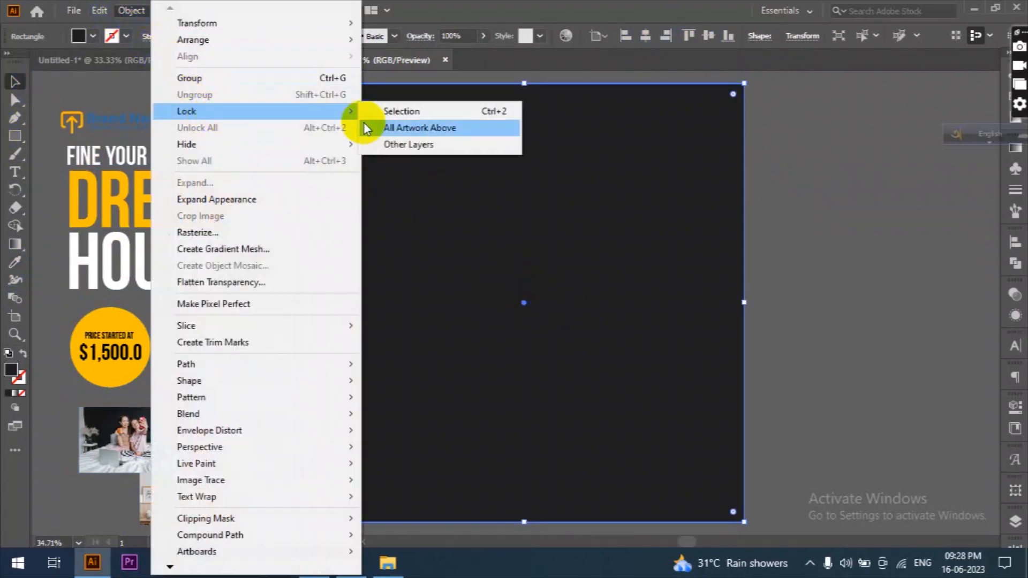
{"action": "left_click", "coordinate": [383, 112]}
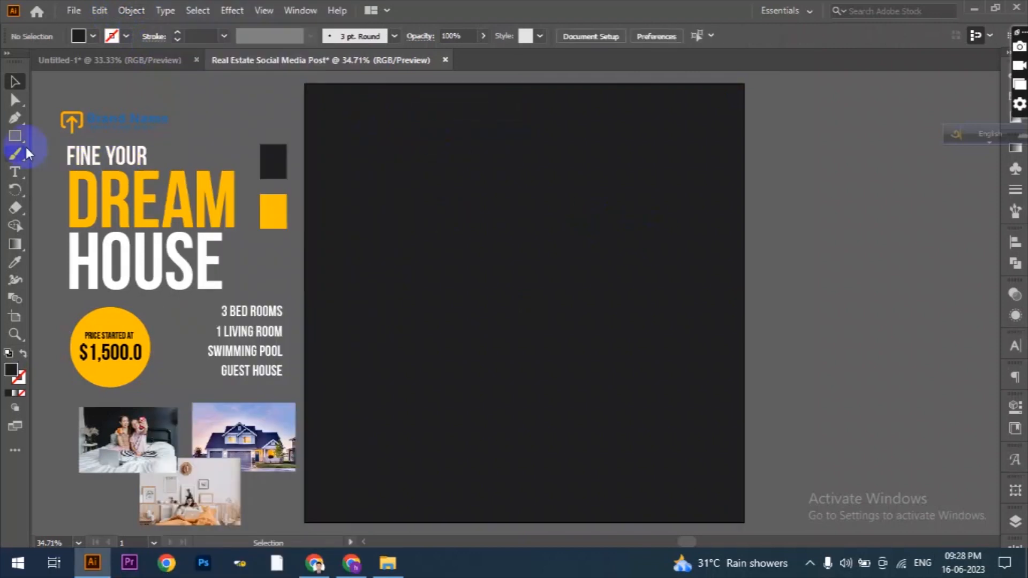
Step: Draw a closed Pen shape curving from the artboard's upper-left corner past its right edge and enclosing the lower-left area
{"action": "left_click", "coordinate": [14, 118]}
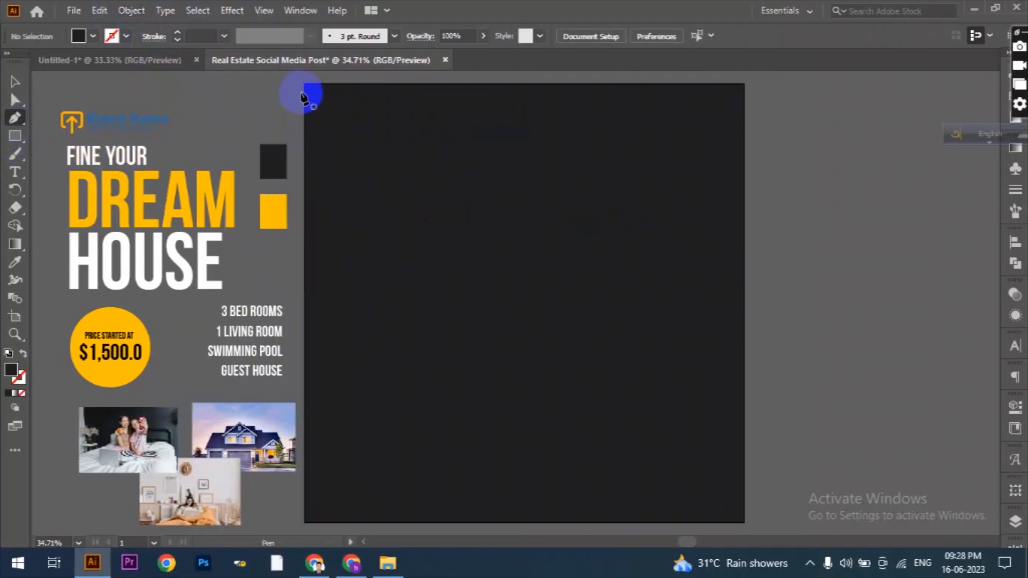
{"action": "left_click", "coordinate": [300, 91]}
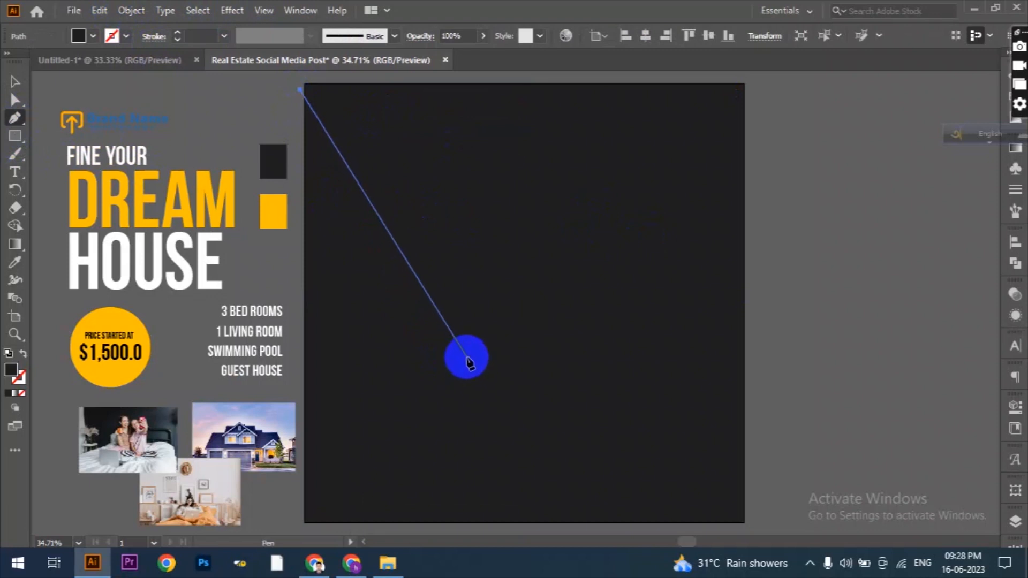
{"action": "left_click_drag", "start_coordinate": [461, 354], "coordinate": [605, 468]}
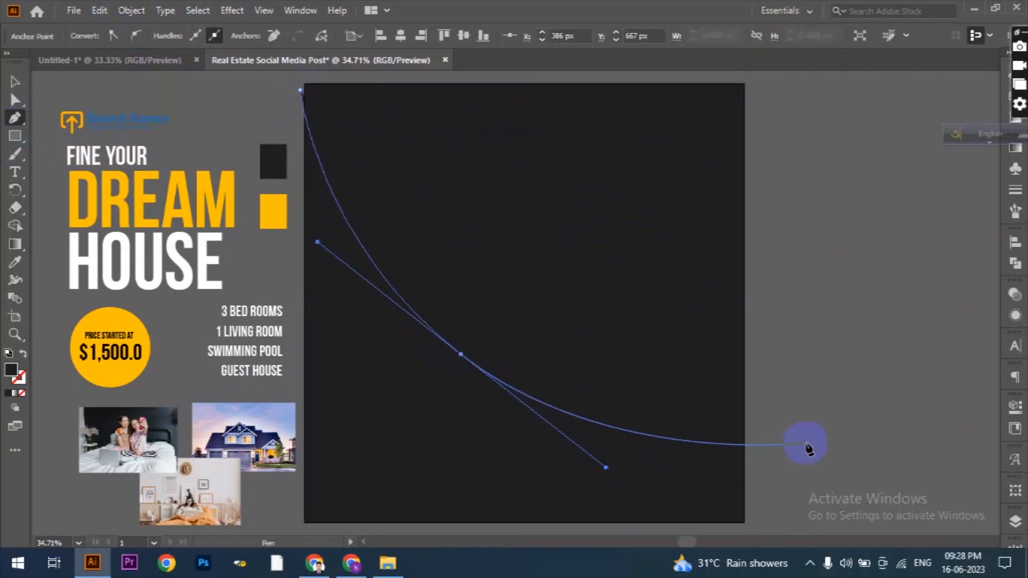
{"action": "left_click", "coordinate": [785, 400]}
{"action": "scroll", "coordinate": [782, 412], "scroll_direction": "down", "scroll_amount": 2}
{"action": "left_click", "coordinate": [773, 502]}
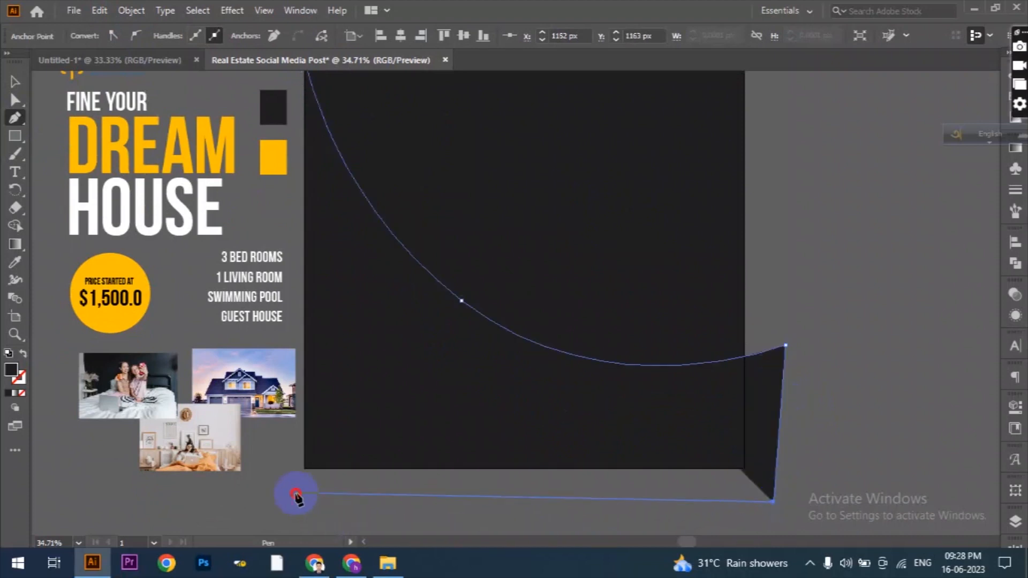
{"action": "left_click", "coordinate": [295, 491]}
{"action": "scroll", "coordinate": [279, 222], "scroll_direction": "up", "scroll_amount": 3}
{"action": "left_click", "coordinate": [299, 113]}
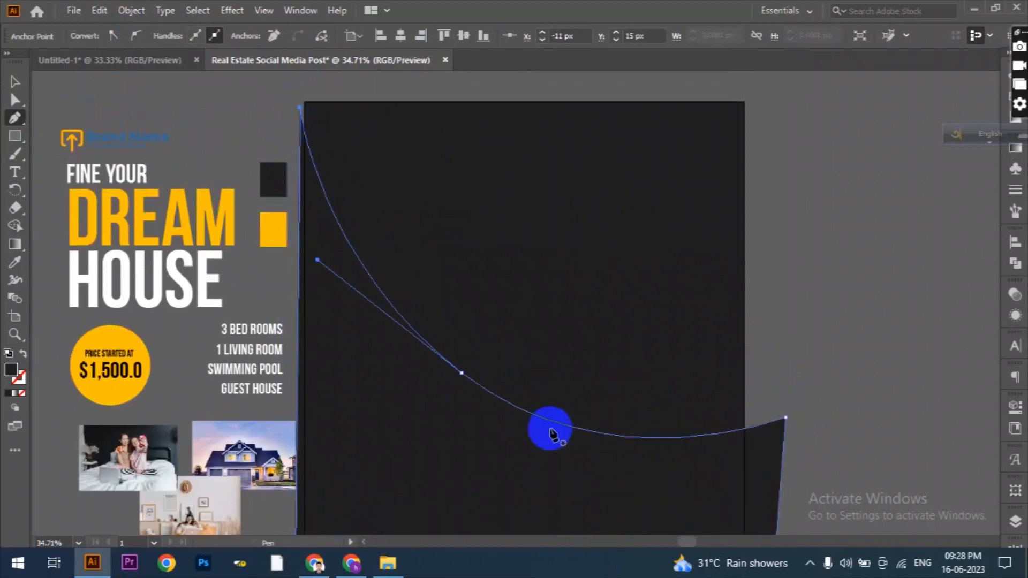
Step: Fill the curved shape with the yellow sampled from the swatch beside the artboard
{"action": "scroll", "coordinate": [551, 426], "scroll_direction": "down", "scroll_amount": 2}
{"action": "left_click", "coordinate": [10, 84]}
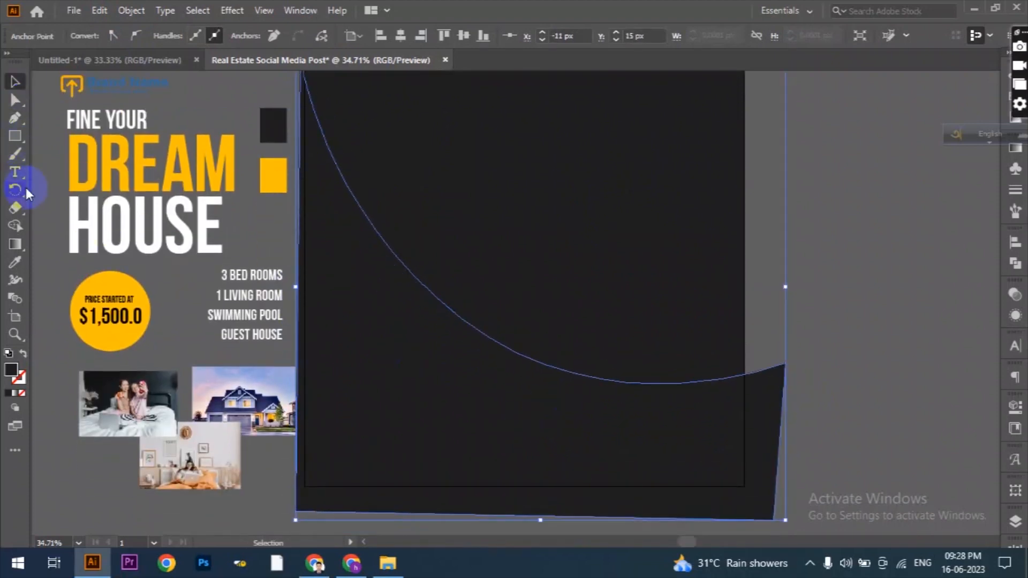
{"action": "left_click", "coordinate": [15, 262]}
{"action": "left_click", "coordinate": [271, 177]}
{"action": "left_click", "coordinate": [16, 83]}
{"action": "left_click", "coordinate": [700, 428]}
Step: Reshape the yellow curve by moving its middle anchor slightly down and its right-end anchor down and inward
{"action": "left_click", "coordinate": [13, 101]}
{"action": "left_click", "coordinate": [453, 332]}
{"action": "left_click_drag", "start_coordinate": [452, 332], "coordinate": [455, 342]}
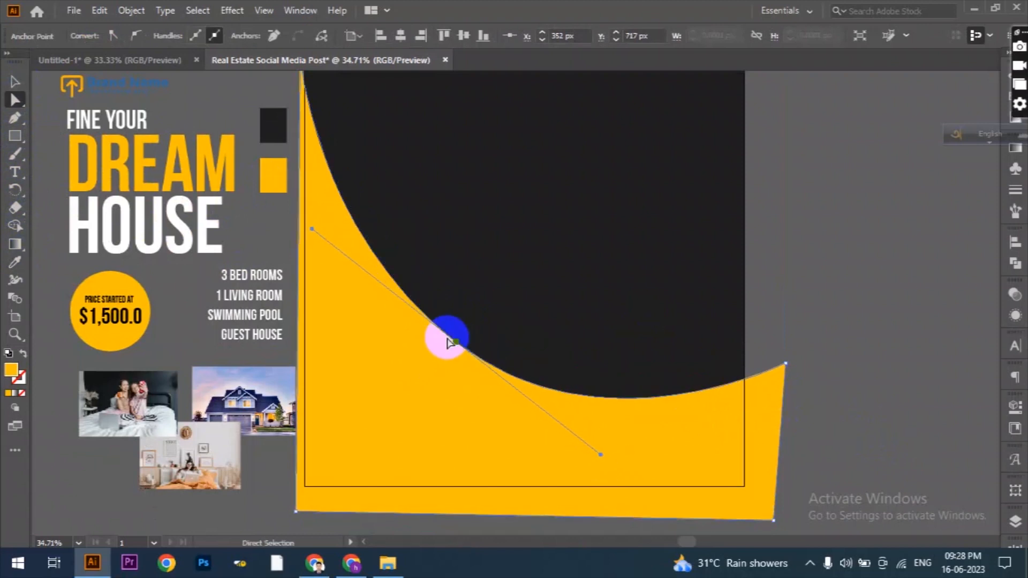
{"action": "left_click_drag", "start_coordinate": [785, 364], "coordinate": [767, 406]}
{"action": "scroll", "coordinate": [766, 409], "scroll_direction": "up", "scroll_amount": 1}
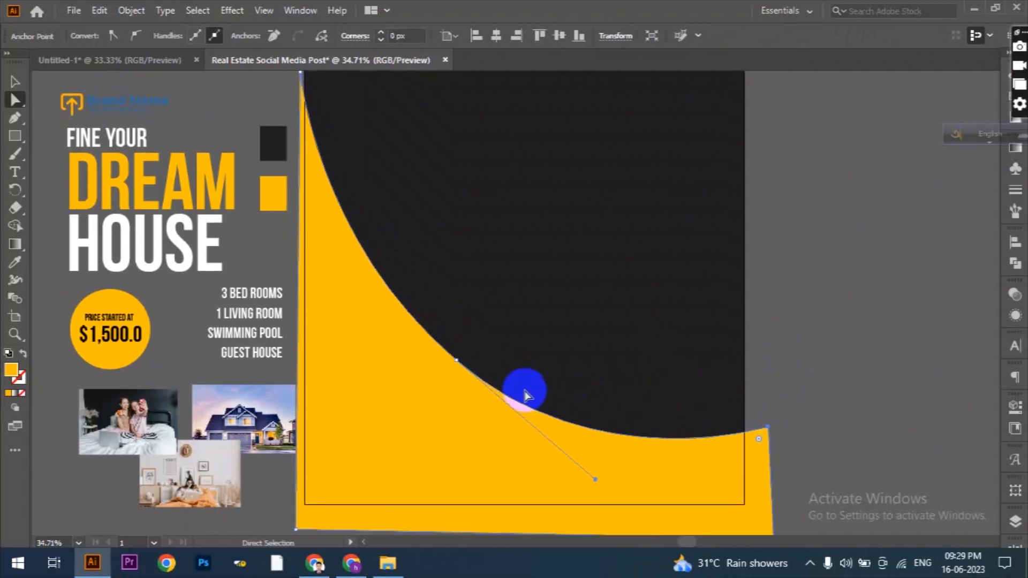
{"action": "left_click", "coordinate": [13, 83]}
{"action": "left_click", "coordinate": [634, 313]}
{"action": "scroll", "coordinate": [637, 314], "scroll_direction": "down", "scroll_amount": 1}
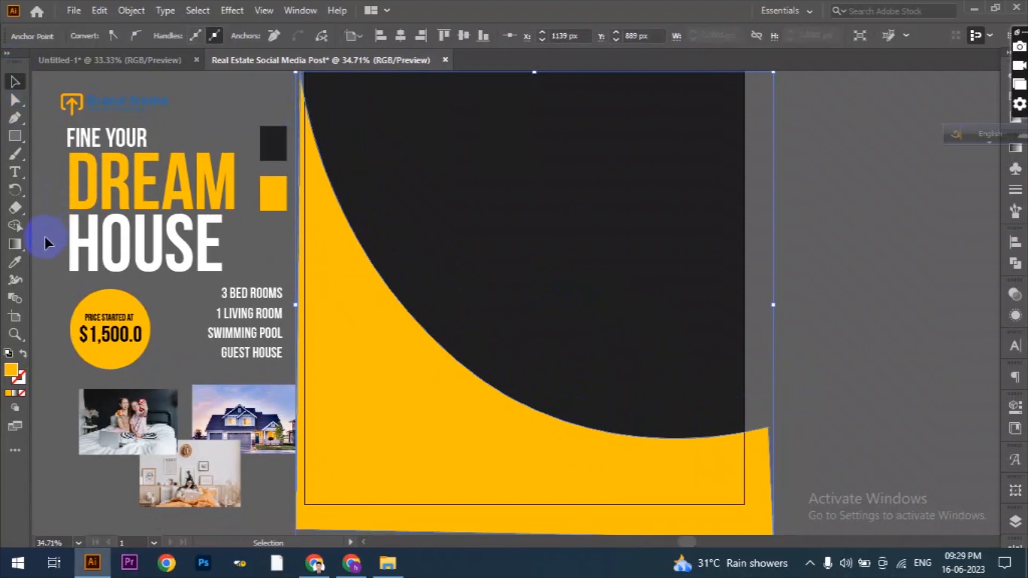
Step: Draw a circle with the Ellipse tool over the left part of the yellow curve and fill it white
{"action": "left_click_drag", "start_coordinate": [18, 144], "coordinate": [88, 154]}
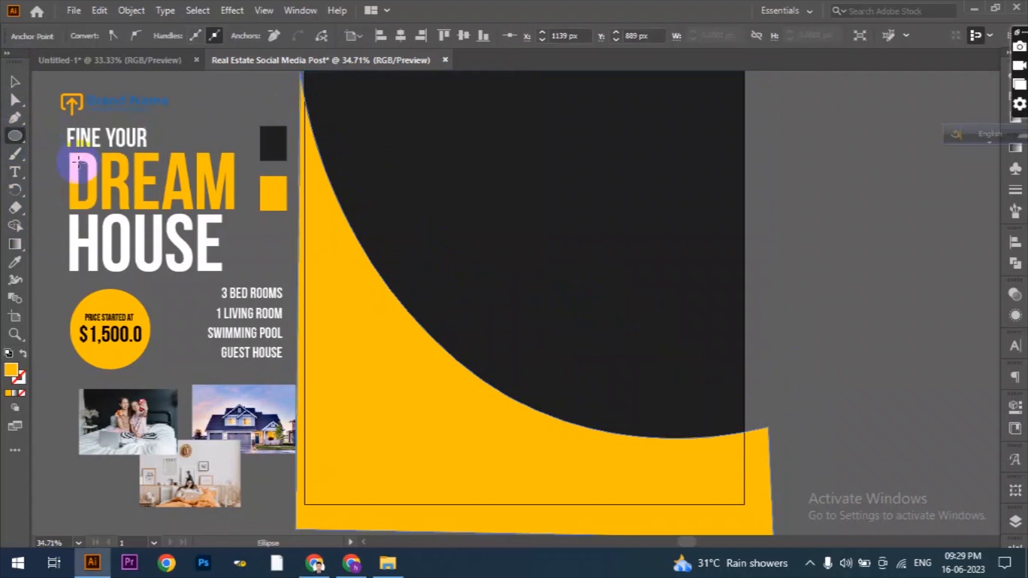
{"action": "left_click_drag", "start_coordinate": [348, 211], "coordinate": [527, 385]}
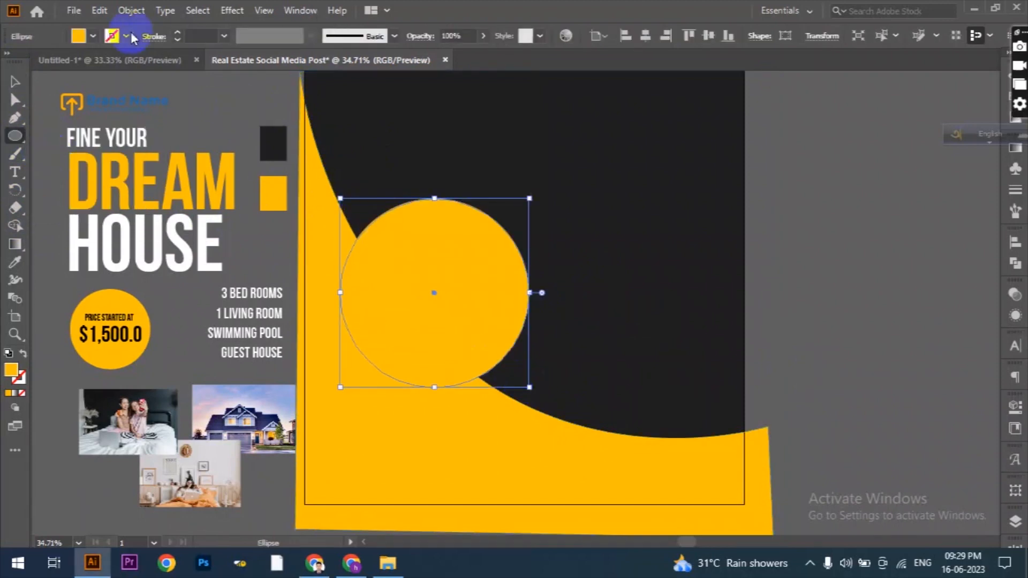
{"action": "left_click", "coordinate": [94, 36]}
{"action": "left_click", "coordinate": [31, 62]}
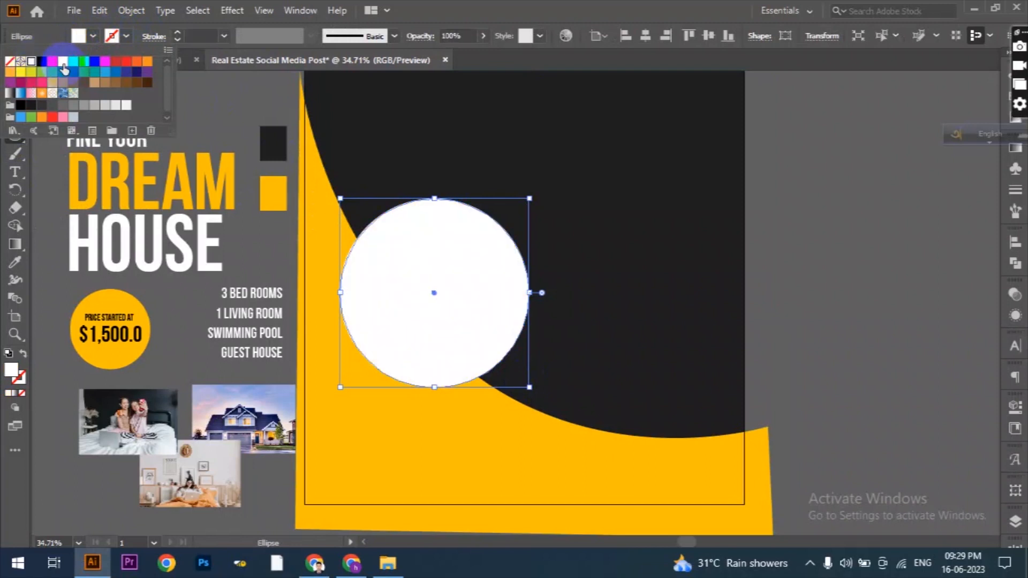
{"action": "left_click", "coordinate": [446, 7]}
Step: Move the white circle slightly up and left and enlarge it a little
{"action": "left_click", "coordinate": [15, 81]}
{"action": "scroll", "coordinate": [488, 317], "scroll_direction": "up", "scroll_amount": 1}
{"action": "left_click_drag", "start_coordinate": [431, 285], "coordinate": [429, 255]}
{"action": "left_click_drag", "start_coordinate": [432, 190], "coordinate": [428, 179]}
{"action": "mouse_move", "coordinate": [432, 232]}
{"action": "left_mouse_down"}
{"action": "mouse_move", "coordinate": [429, 243]}
{"action": "mouse_move", "coordinate": [424, 229]}
{"action": "mouse_move", "coordinate": [433, 235]}
{"action": "left_mouse_up"}
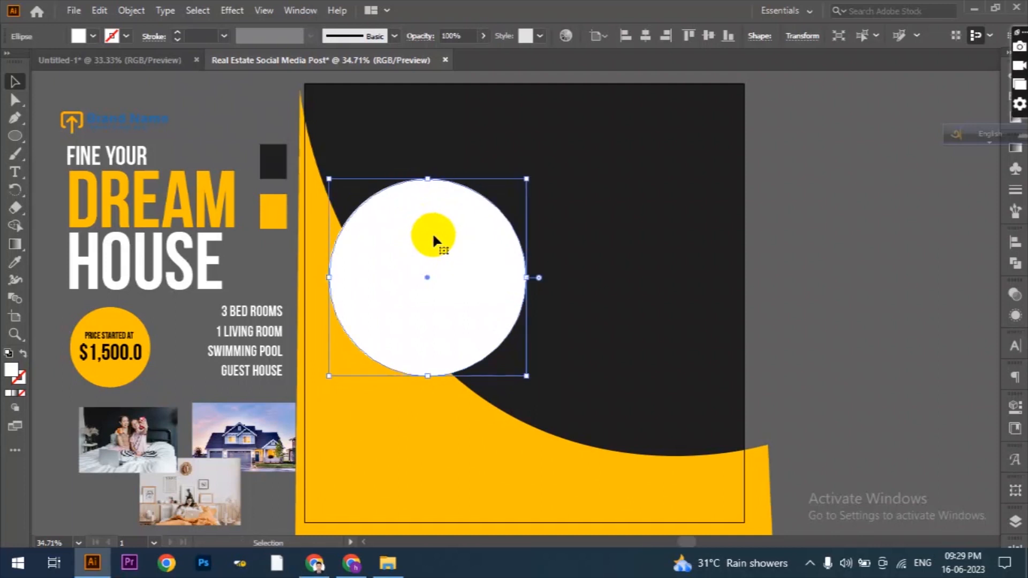
Step: Create an inner circle from the white one with Offset Path at -10 px, Miter joins and miter limit 4
{"action": "left_click", "coordinate": [129, 11]}
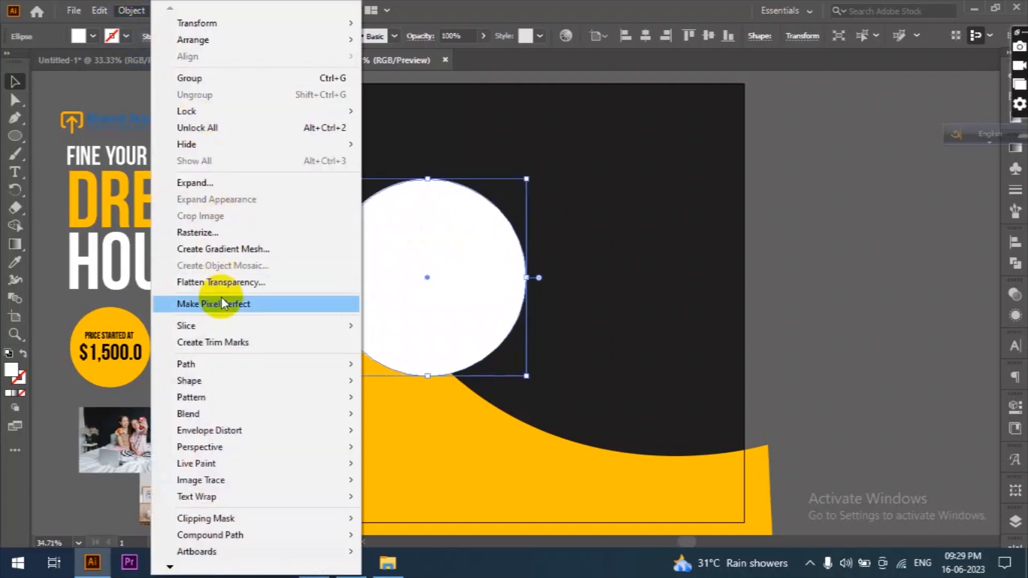
{"action": "mouse_move", "coordinate": [236, 363]}
{"action": "left_click", "coordinate": [409, 418]}
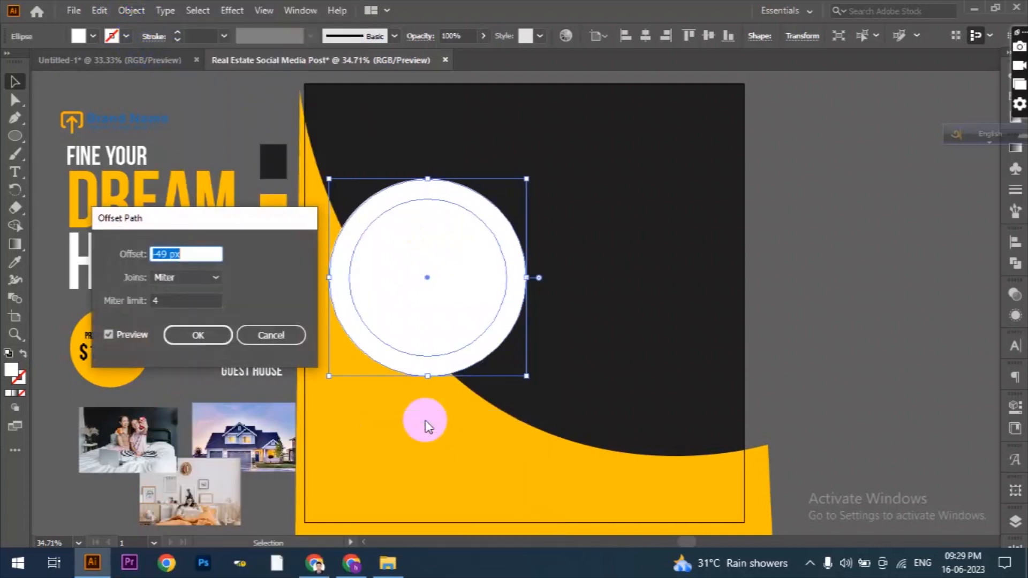
{"action": "type", "text": "-13"}
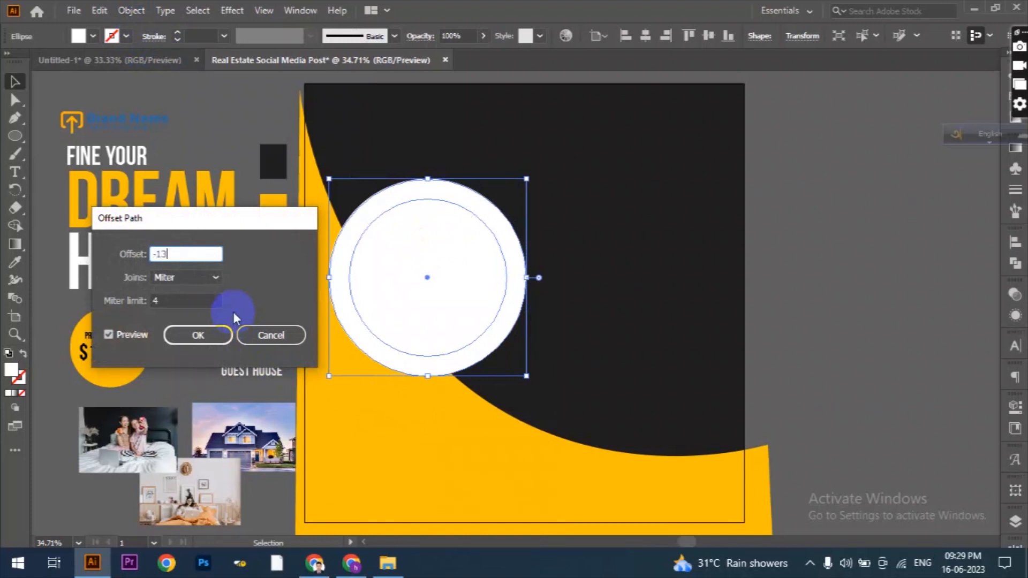
{"action": "left_click", "coordinate": [128, 343]}
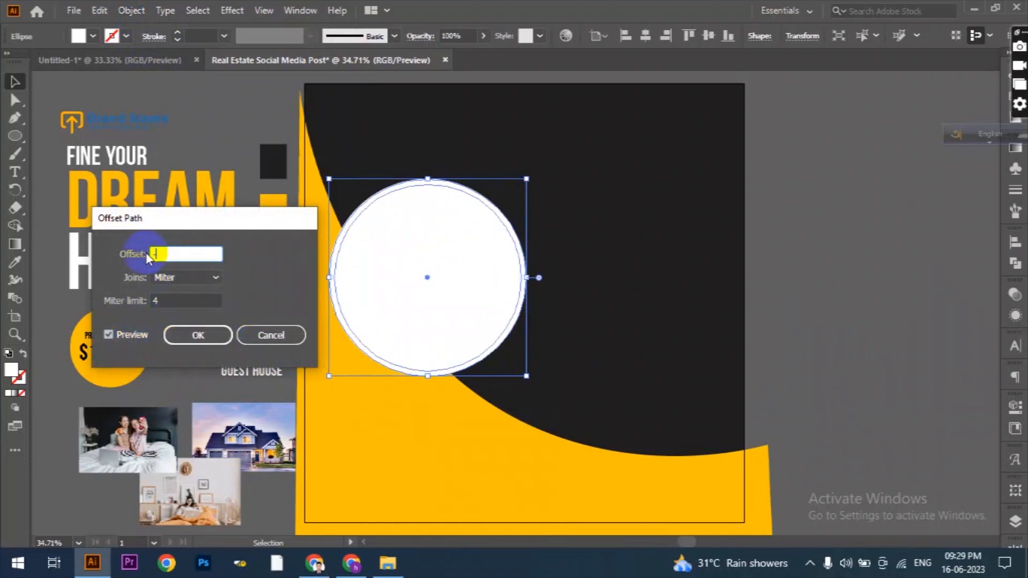
{"action": "left_click", "coordinate": [166, 300]}
{"action": "left_click", "coordinate": [199, 335]}
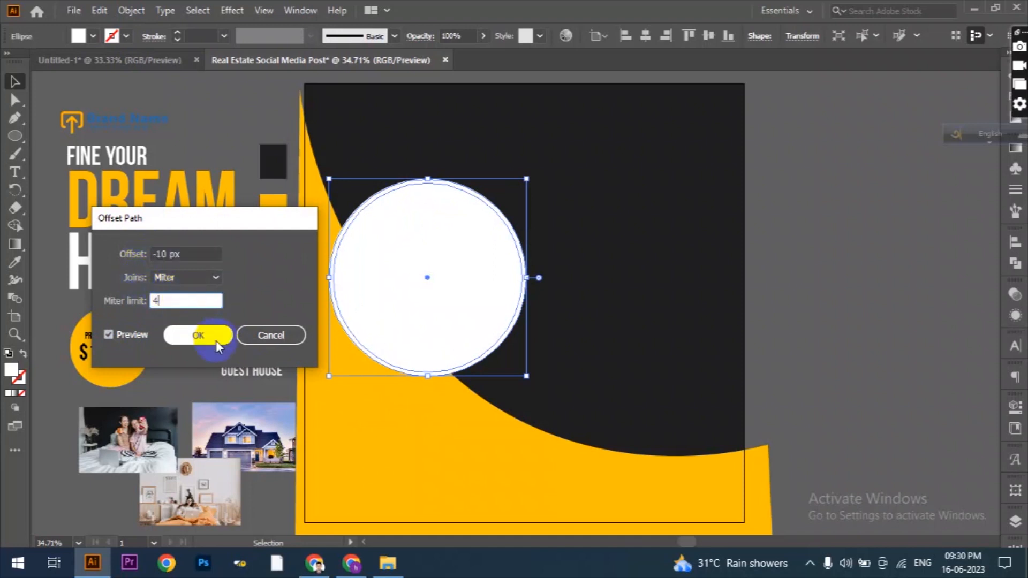
Step: Fill the inner circle with the yellow sampled from the curved shape
{"action": "left_click", "coordinate": [15, 262]}
{"action": "left_click", "coordinate": [356, 402]}
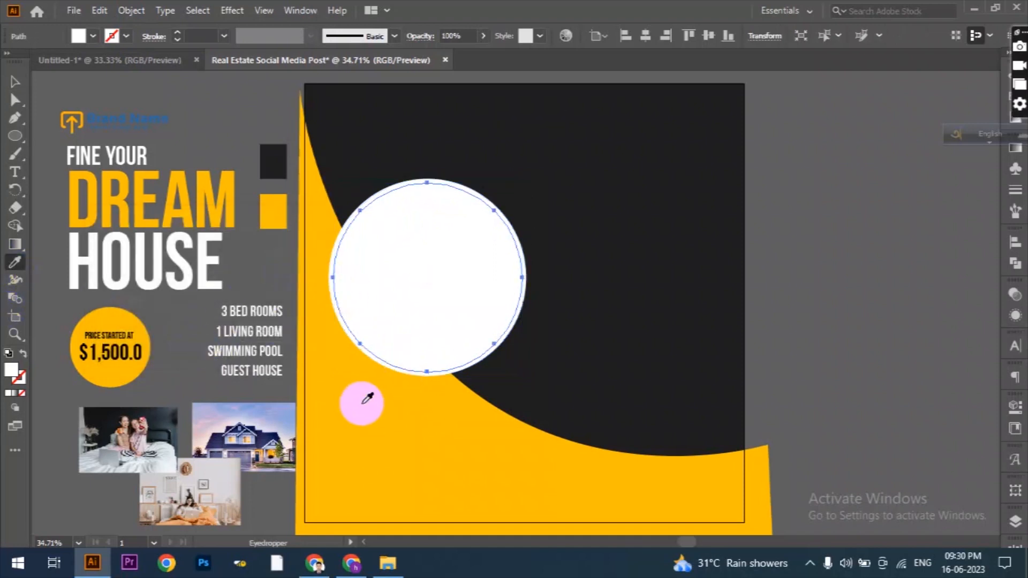
{"action": "left_click", "coordinate": [15, 82]}
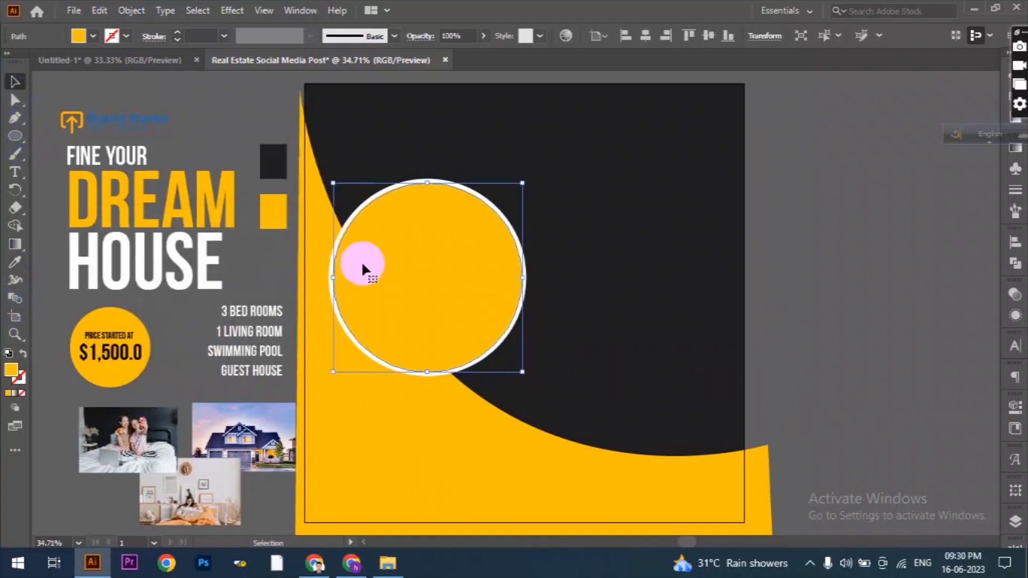
Step: Bring the group of pasted design assets to the front and ungroup it
{"action": "left_click", "coordinate": [276, 458]}
{"action": "right_click", "coordinate": [256, 435]}
{"action": "mouse_move", "coordinate": [332, 360]}
{"action": "left_click", "coordinate": [445, 357]}
{"action": "right_click", "coordinate": [233, 163]}
{"action": "left_click", "coordinate": [298, 292]}
{"action": "left_click", "coordinate": [689, 328]}
Step: Move the house photo onto the yellow inner circle, bring the circle to front and clip the photo with it
{"action": "left_click", "coordinate": [236, 428]}
{"action": "left_click_drag", "start_coordinate": [236, 428], "coordinate": [367, 282]}
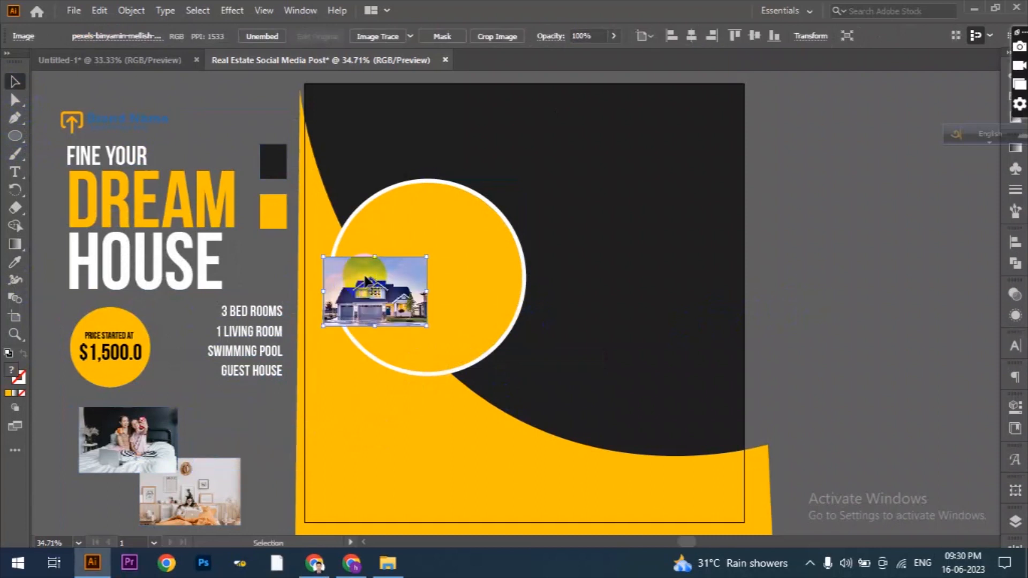
{"action": "right_click", "coordinate": [425, 232]}
{"action": "mouse_move", "coordinate": [512, 473]}
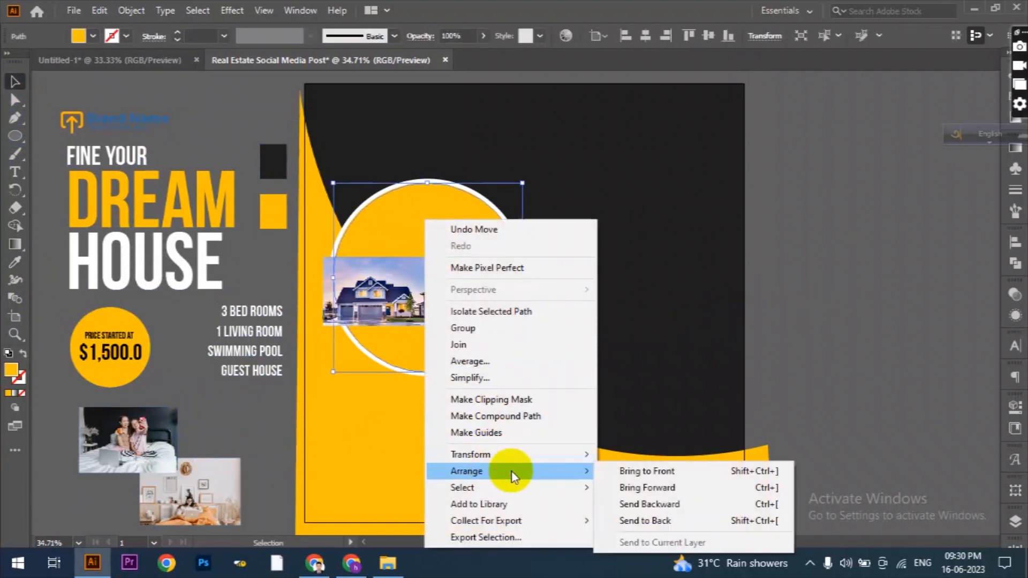
{"action": "left_click", "coordinate": [608, 470]}
{"action": "left_click", "coordinate": [326, 320], "text": "shift"}
{"action": "right_click", "coordinate": [333, 315]}
{"action": "left_click", "coordinate": [415, 199]}
Step: Enlarge and reposition the house photo inside its circular clipping mask so it fills the circle, and exit isolation mode
{"action": "double_click", "coordinate": [377, 306]}
{"action": "left_click", "coordinate": [379, 303]}
{"action": "left_click_drag", "start_coordinate": [427, 291], "coordinate": [524, 309]}
{"action": "left_click_drag", "start_coordinate": [441, 212], "coordinate": [436, 163]}
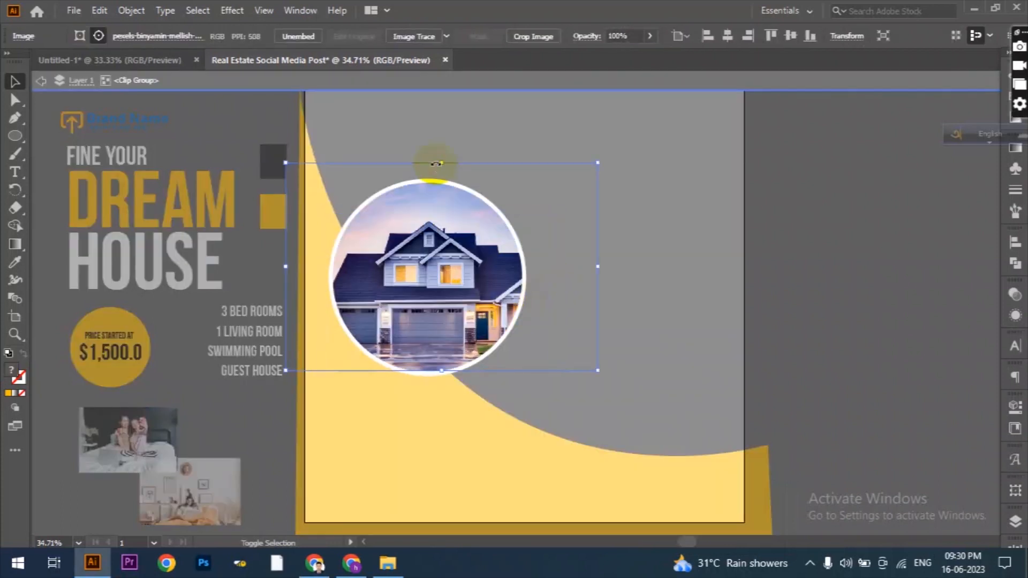
{"action": "left_click_drag", "start_coordinate": [422, 298], "coordinate": [419, 303]}
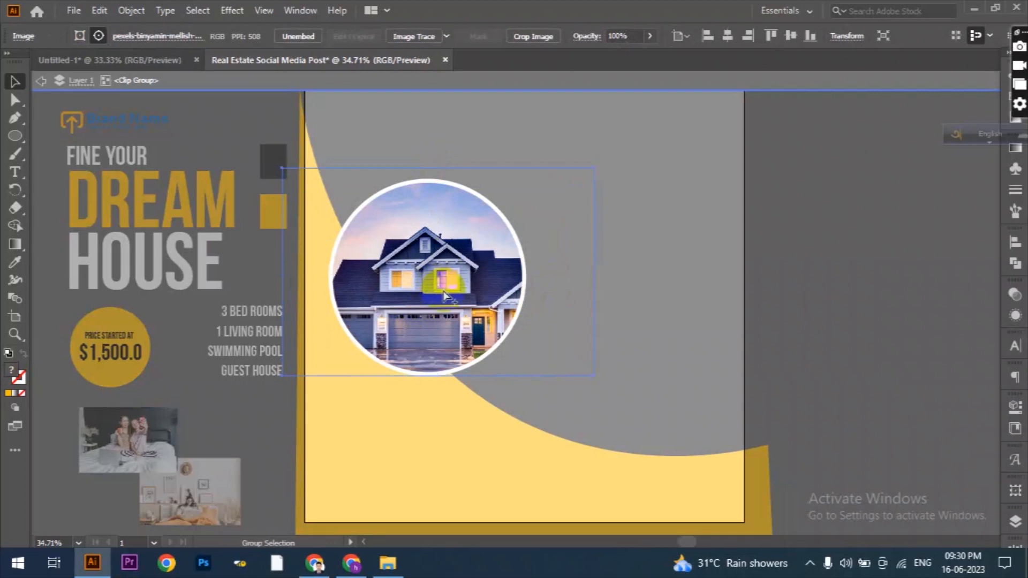
{"action": "scroll", "coordinate": [443, 294], "scroll_direction": "up", "scroll_amount": 2}
{"action": "mouse_move", "coordinate": [436, 137]}
{"action": "left_mouse_down"}
{"action": "mouse_move", "coordinate": [435, 123]}
{"action": "mouse_move", "coordinate": [433, 149]}
{"action": "left_mouse_up"}
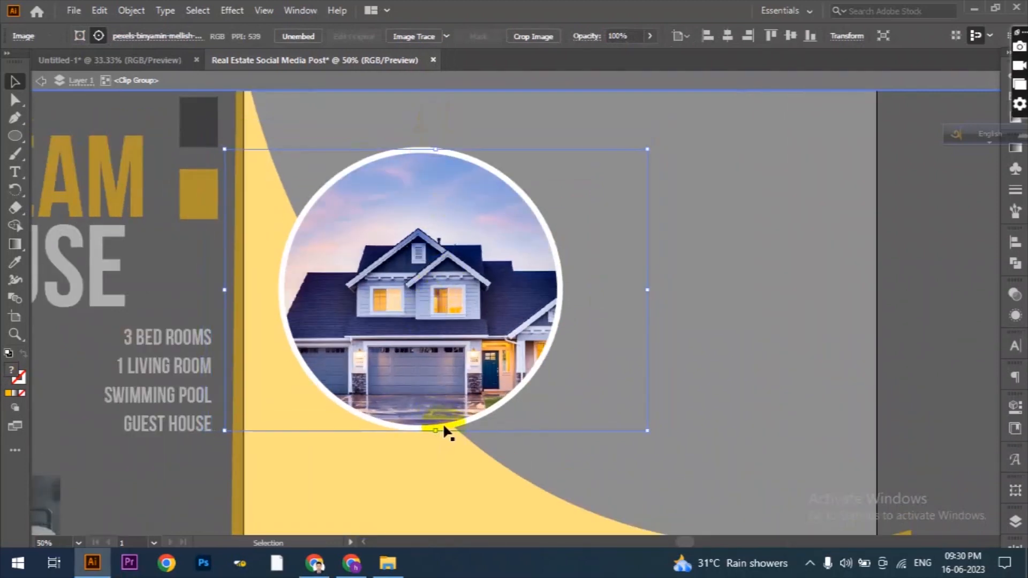
{"action": "scroll", "coordinate": [474, 265], "scroll_direction": "down", "scroll_amount": 1}
{"action": "left_click", "coordinate": [43, 81]}
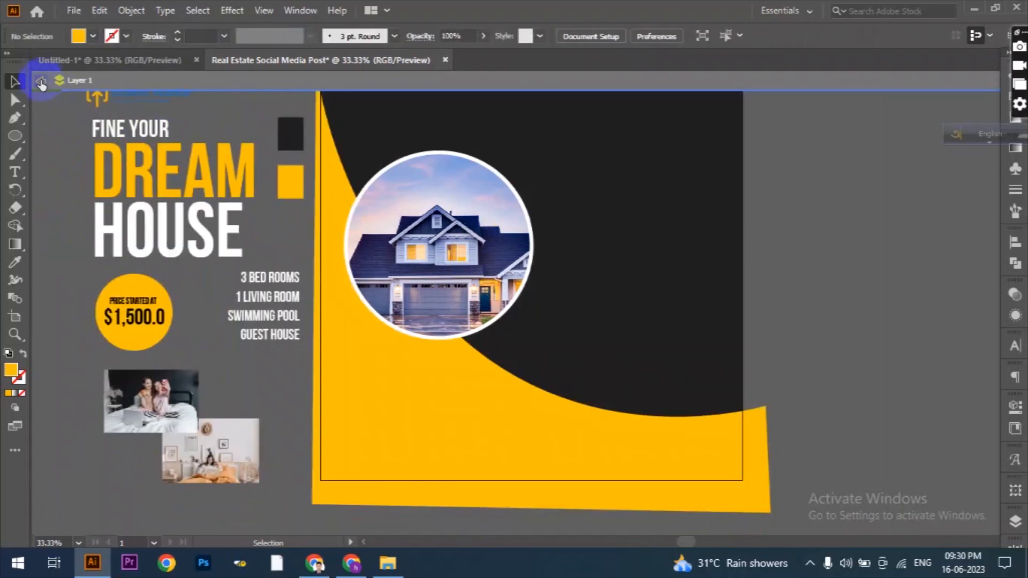
Step: Draw a second circle overlapping the lower edge of the house photo, near the artboard's left side, and fill it white
{"action": "scroll", "coordinate": [220, 323], "scroll_direction": "down", "scroll_amount": 1}
{"action": "scroll", "coordinate": [400, 335], "scroll_direction": "up", "scroll_amount": 1}
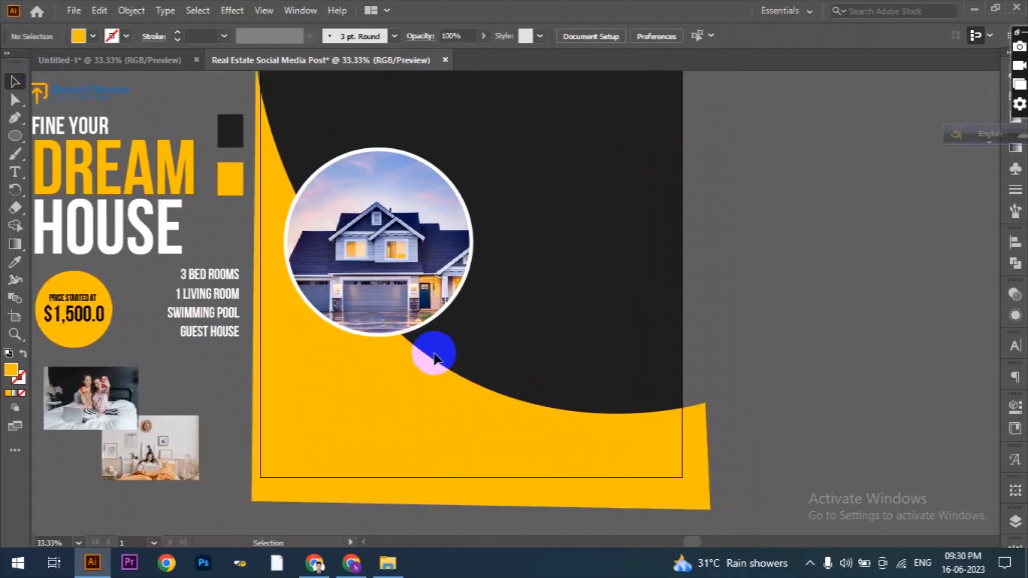
{"action": "left_click", "coordinate": [15, 138]}
{"action": "mouse_move", "coordinate": [288, 282]}
{"action": "left_mouse_down"}
{"action": "mouse_move", "coordinate": [417, 463]}
{"action": "mouse_move", "coordinate": [400, 440]}
{"action": "left_mouse_up"}
{"action": "left_click_drag", "start_coordinate": [375, 367], "coordinate": [346, 361]}
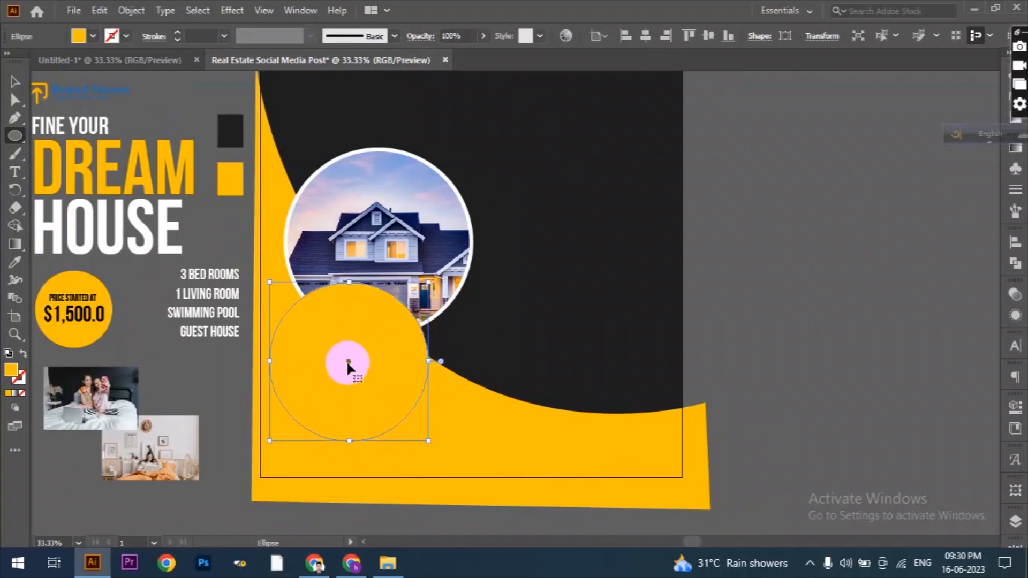
{"action": "left_click", "coordinate": [94, 37]}
{"action": "left_click", "coordinate": [31, 61]}
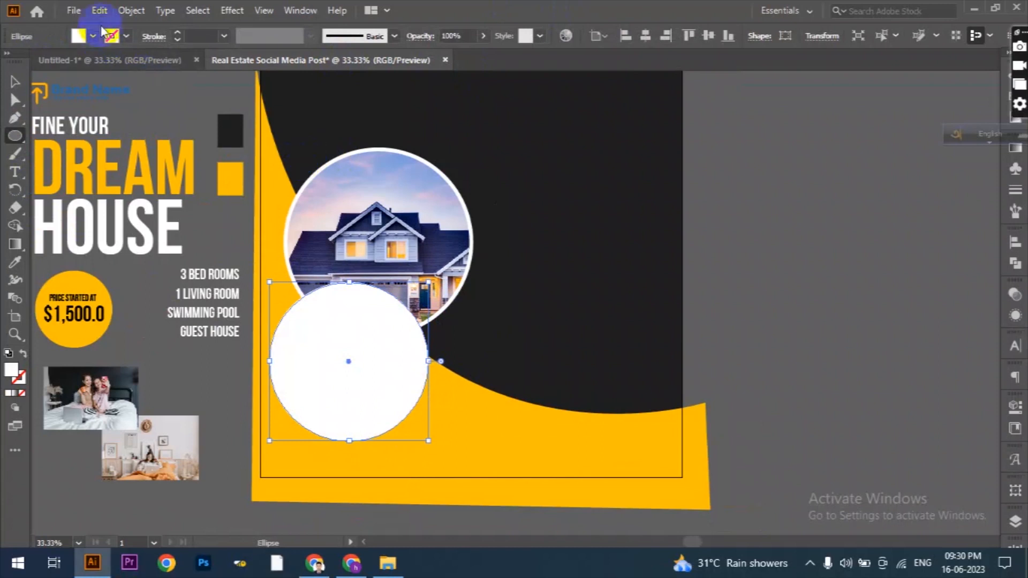
Step: Offset the second circle's path by -10 px and fill the inner circle with the yellow of the curved shape
{"action": "left_click", "coordinate": [130, 12]}
{"action": "mouse_move", "coordinate": [203, 364]}
{"action": "left_click", "coordinate": [395, 418]}
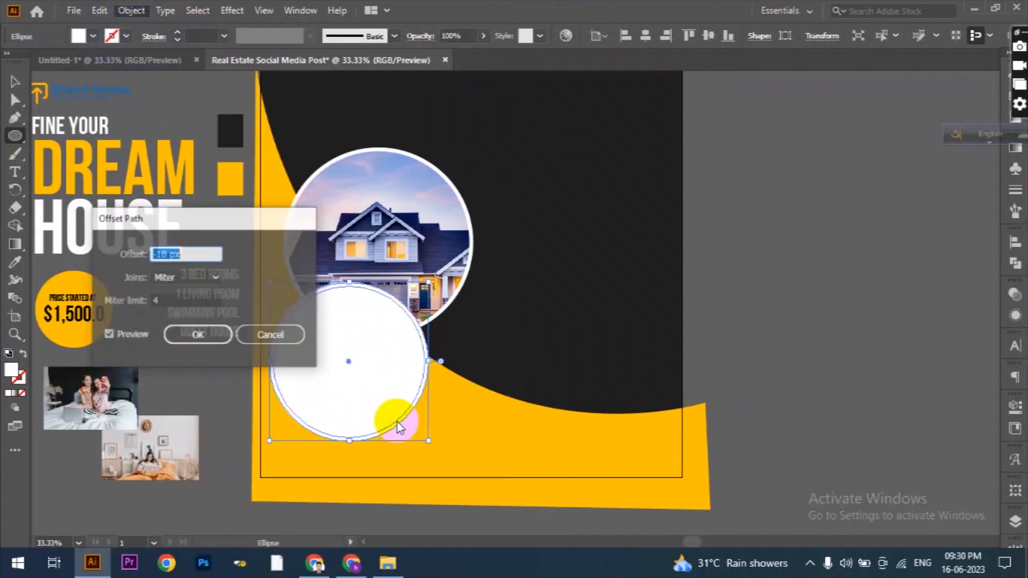
{"action": "left_click", "coordinate": [198, 335]}
{"action": "left_click", "coordinate": [14, 262]}
{"action": "left_click", "coordinate": [282, 428]}
Step: Move the photo of the woman in the white bedroom onto the second circle and clip it with the yellow inner circle
{"action": "left_click", "coordinate": [15, 81]}
{"action": "left_click_drag", "start_coordinate": [174, 451], "coordinate": [269, 383]}
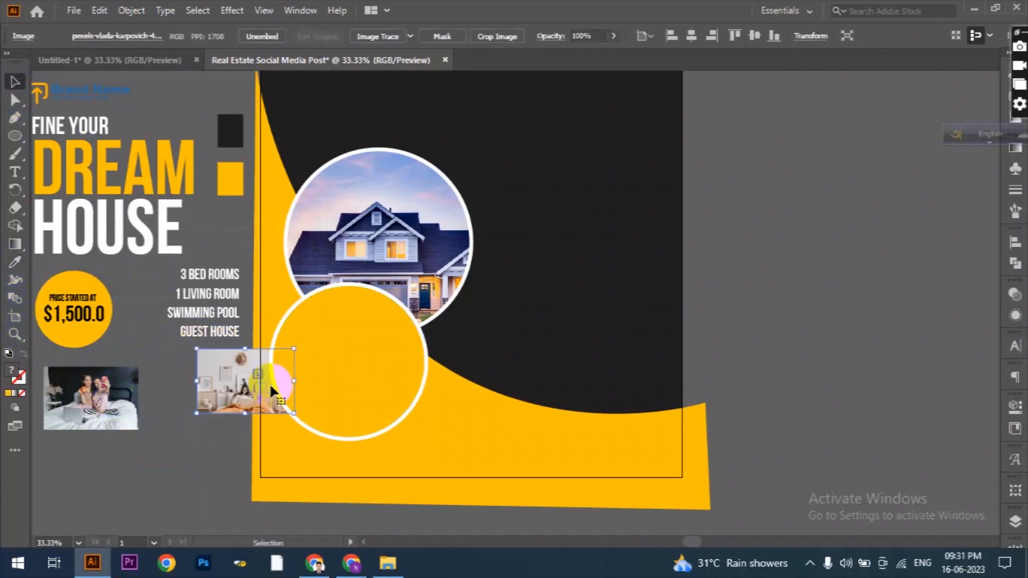
{"action": "left_click", "coordinate": [310, 358], "text": "shift"}
{"action": "right_click", "coordinate": [316, 362]}
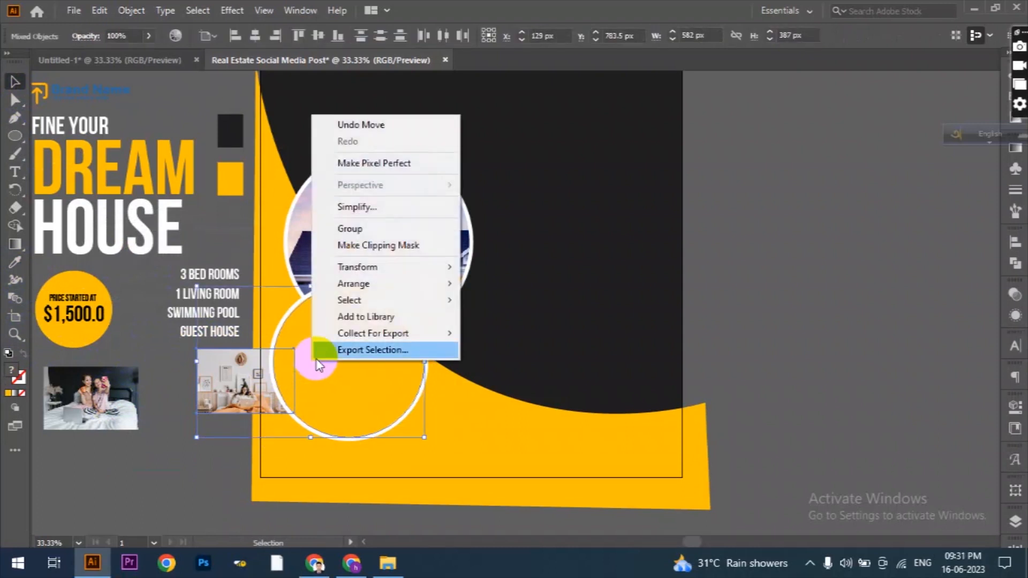
{"action": "left_click", "coordinate": [378, 245]}
Step: Scale and position the clipped bedroom photo to fill the second circle with the woman and laptop in view, and exit isolation mode
{"action": "double_click", "coordinate": [279, 370]}
{"action": "left_click_drag", "start_coordinate": [280, 373], "coordinate": [333, 282]}
{"action": "left_click_drag", "start_coordinate": [330, 407], "coordinate": [332, 440]}
{"action": "left_click_drag", "start_coordinate": [328, 282], "coordinate": [331, 229]}
{"action": "left_click_drag", "start_coordinate": [344, 382], "coordinate": [361, 378]}
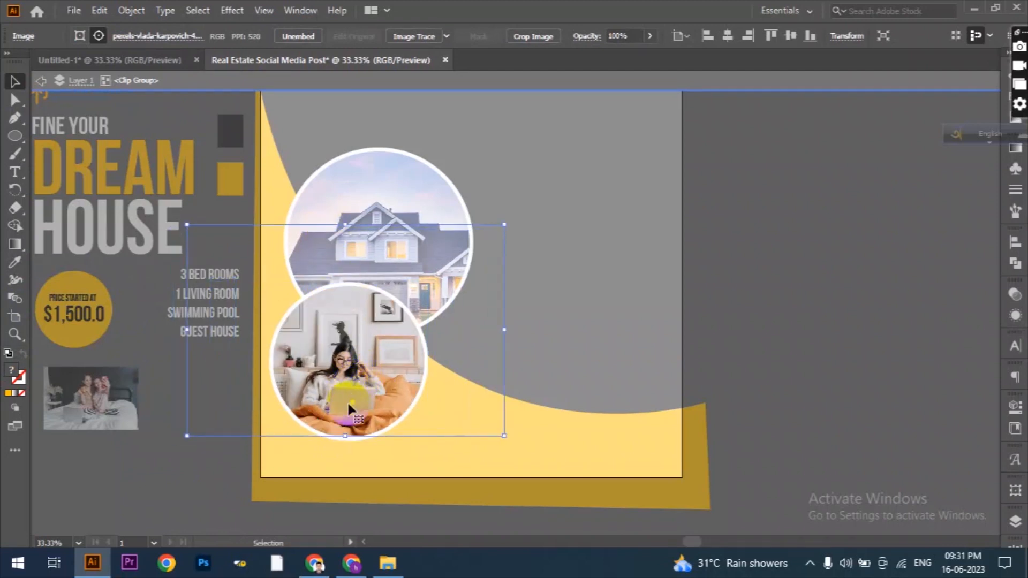
{"action": "scroll", "coordinate": [346, 440], "scroll_direction": "up", "scroll_amount": 1}
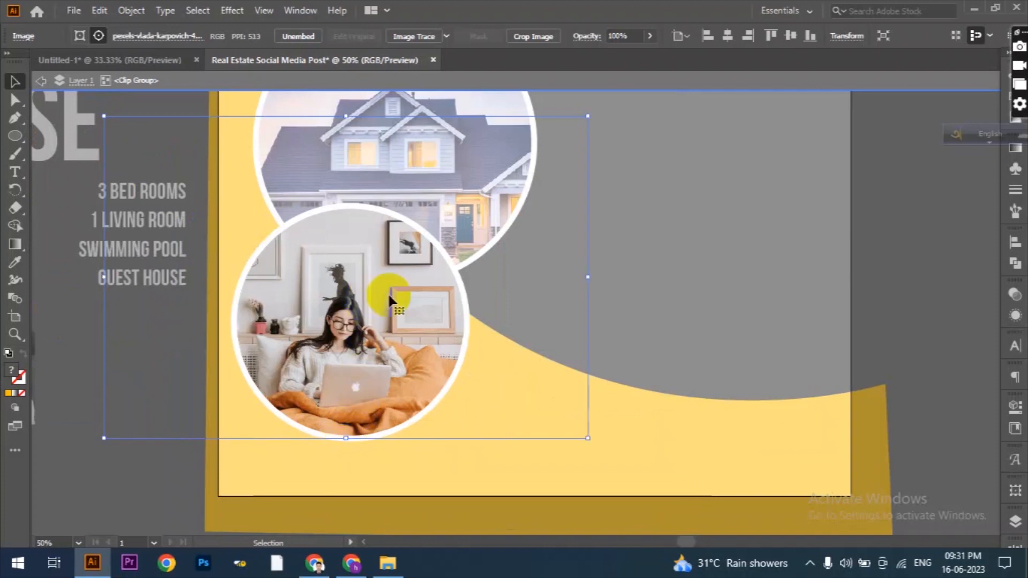
{"action": "scroll", "coordinate": [394, 298], "scroll_direction": "down", "scroll_amount": 1}
{"action": "left_click", "coordinate": [347, 372]}
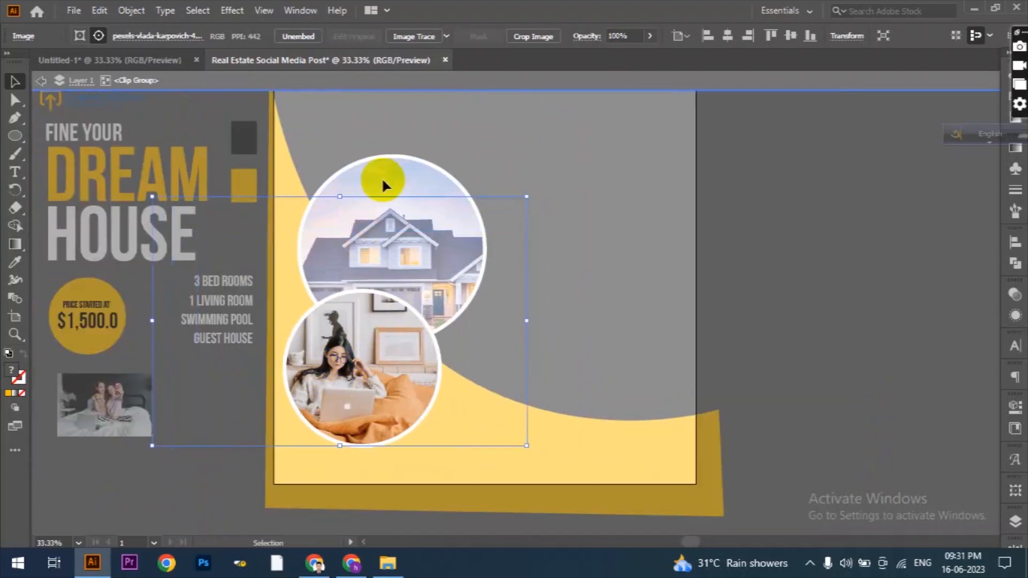
{"action": "left_click", "coordinate": [41, 81]}
{"action": "left_click", "coordinate": [42, 81]}
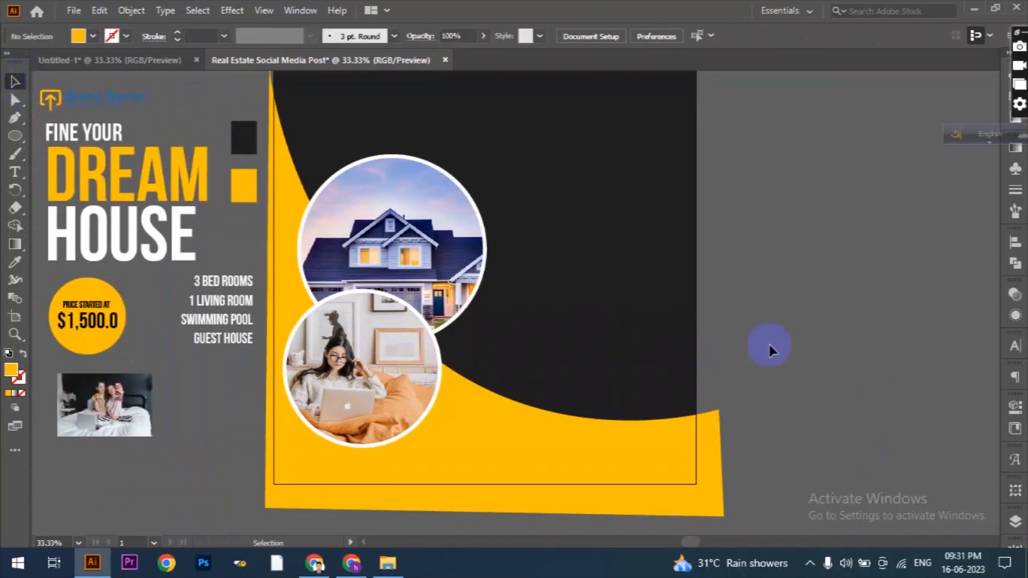
Step: Draw a third circle overlapping the right side of the bedroom photo and the lower edge of the house photo, filled white
{"action": "left_click_drag", "start_coordinate": [383, 266], "coordinate": [487, 418]}
{"action": "left_click_drag", "start_coordinate": [459, 344], "coordinate": [458, 360]}
{"action": "left_click", "coordinate": [95, 37]}
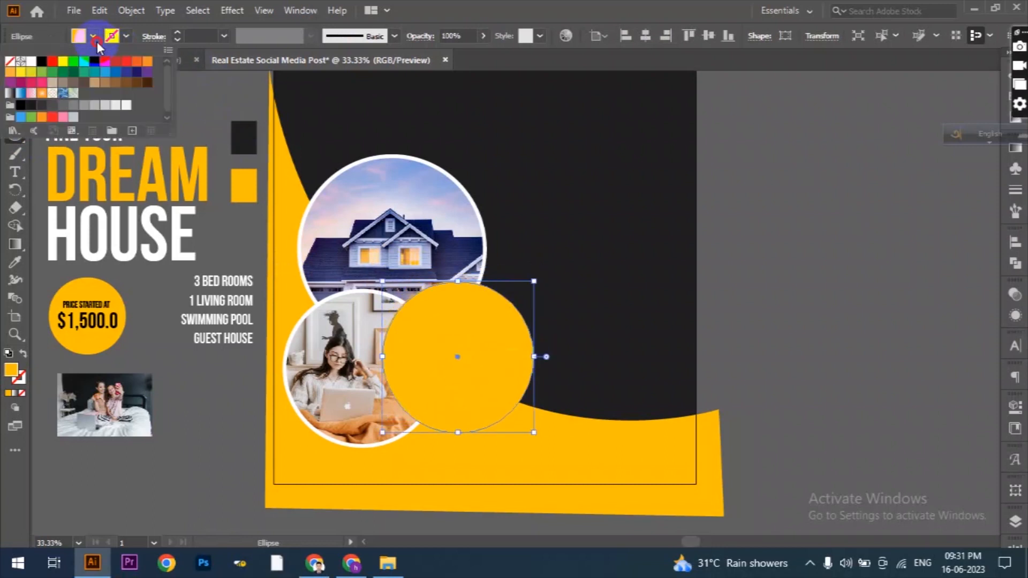
{"action": "left_click", "coordinate": [31, 61]}
{"action": "left_click", "coordinate": [504, 358]}
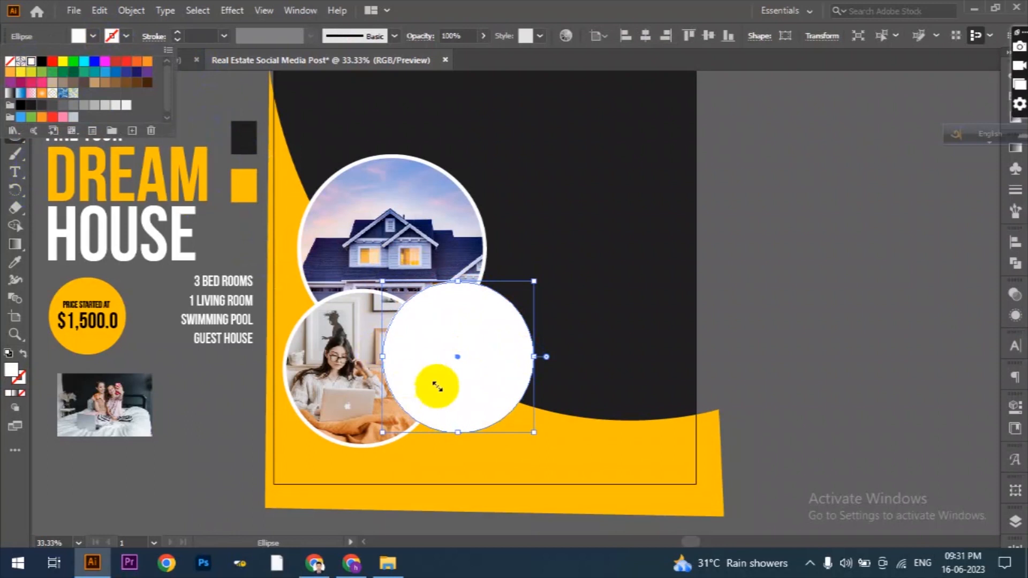
{"action": "left_click", "coordinate": [459, 360]}
Step: Create an inner circle from the third circle with Offset Path and fill it with the yellow sampled from the curved shape
{"action": "left_click", "coordinate": [15, 82]}
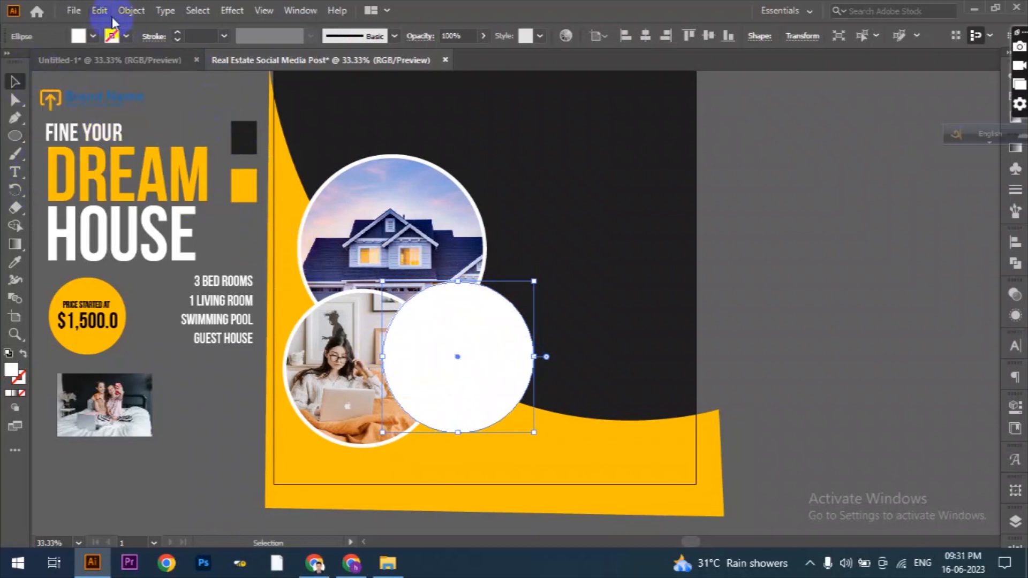
{"action": "left_click", "coordinate": [132, 10]}
{"action": "mouse_move", "coordinate": [230, 362]}
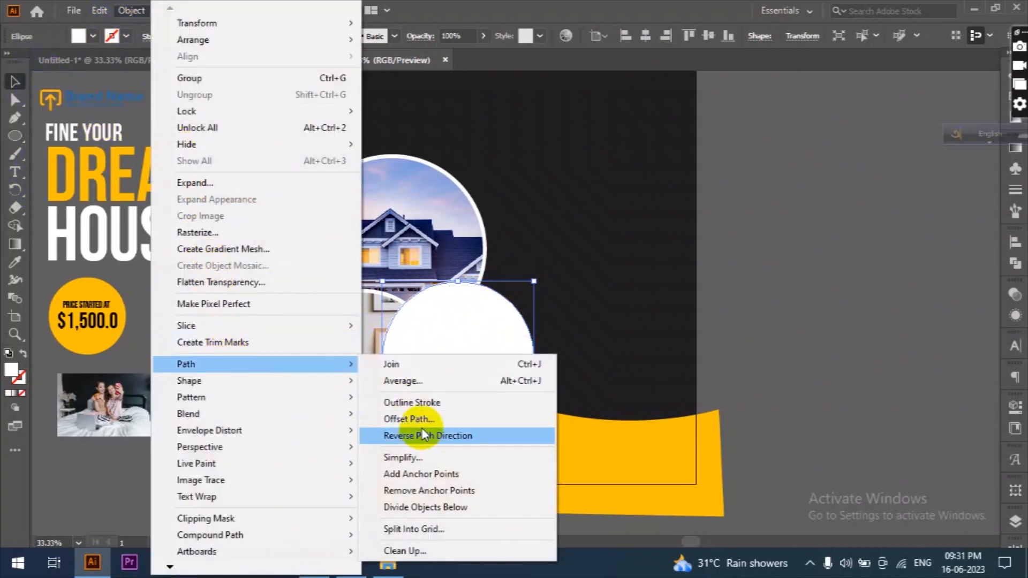
{"action": "left_click", "coordinate": [423, 419]}
{"action": "left_click", "coordinate": [198, 335]}
{"action": "left_click", "coordinate": [15, 262]}
{"action": "left_click", "coordinate": [434, 463]}
Step: Move the selfie photo of the two people onto the third circle, enlarge it and clip it with the yellow inner circle
{"action": "left_click", "coordinate": [15, 81]}
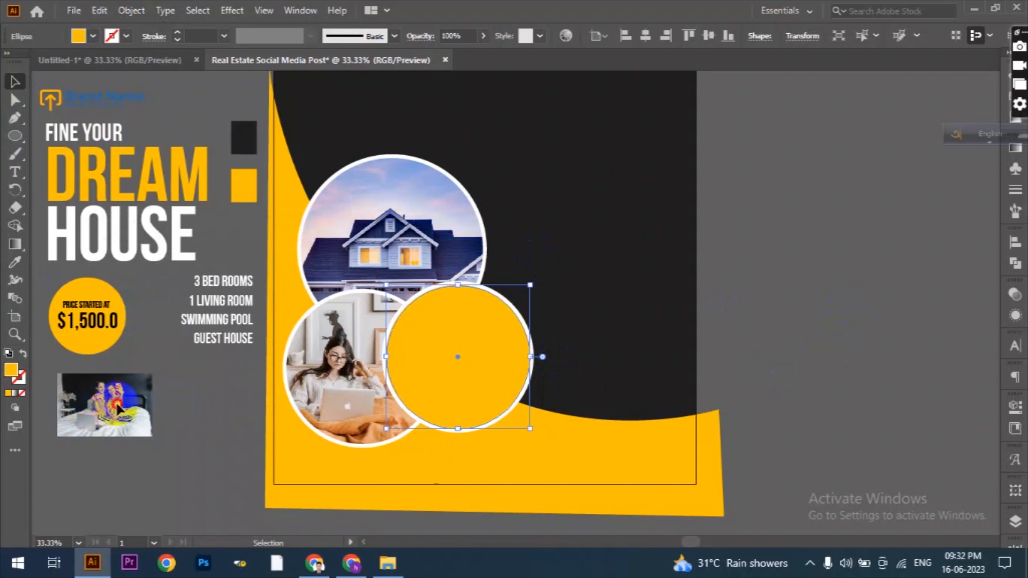
{"action": "left_click_drag", "start_coordinate": [99, 397], "coordinate": [472, 336]}
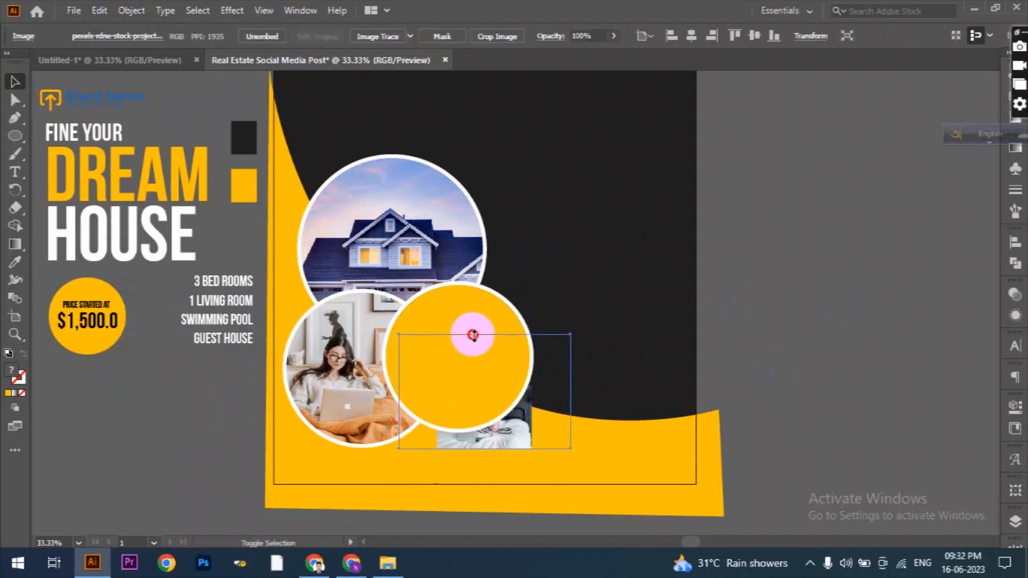
{"action": "left_click", "coordinate": [466, 321], "text": "shift"}
{"action": "right_click", "coordinate": [548, 407]}
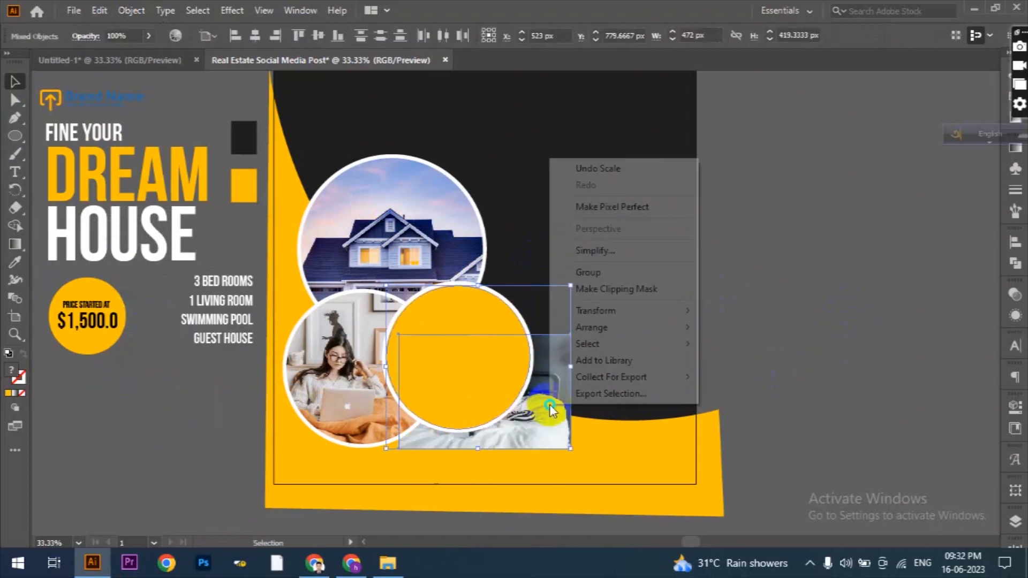
{"action": "left_click", "coordinate": [603, 289]}
Step: Position and enlarge the selfie photo inside its mask to fill the third circle, and exit isolation mode
{"action": "double_click", "coordinate": [466, 375]}
{"action": "left_click", "coordinate": [469, 383]}
{"action": "left_click_drag", "start_coordinate": [469, 384], "coordinate": [445, 331]}
{"action": "left_click_drag", "start_coordinate": [460, 398], "coordinate": [459, 435]}
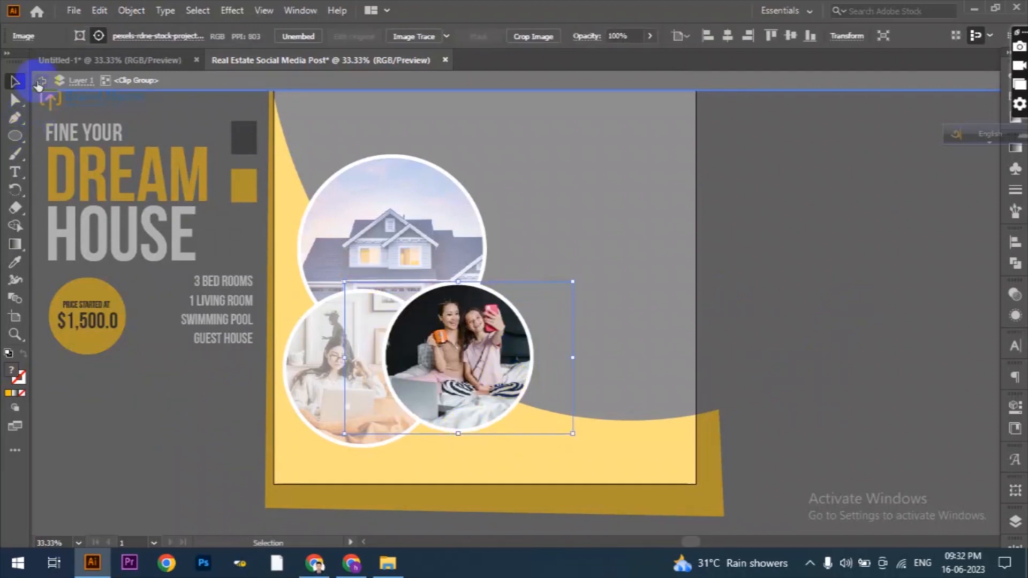
{"action": "left_click", "coordinate": [39, 80]}
{"action": "left_click", "coordinate": [40, 80]}
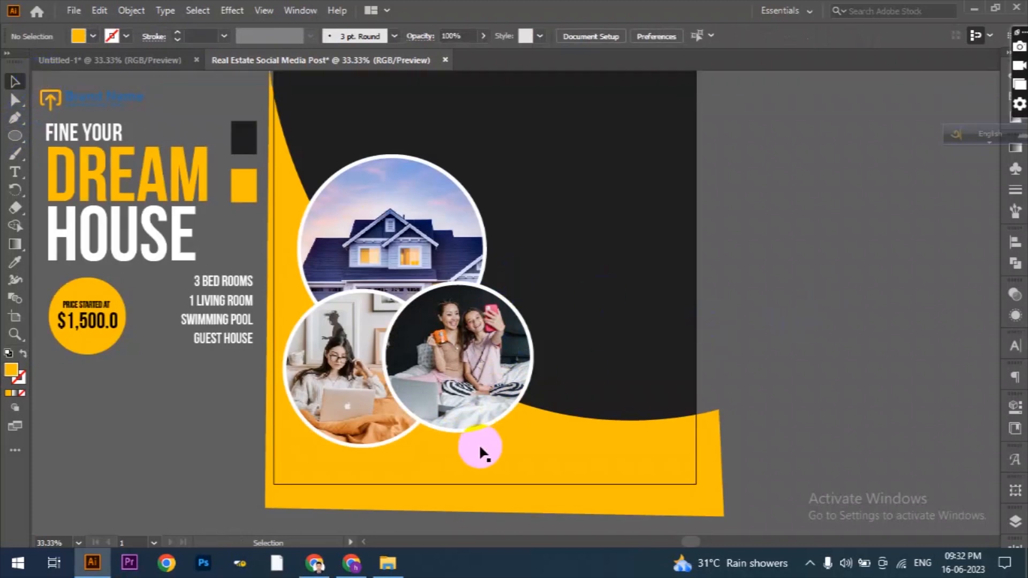
Step: Place the Brand Name logo in the artboard's upper left and the FINE YOUR DREAM HOUSE headline in its upper right
{"action": "scroll", "coordinate": [416, 367], "scroll_direction": "up", "scroll_amount": 2}
{"action": "left_click_drag", "start_coordinate": [100, 156], "coordinate": [417, 170]}
{"action": "left_click_drag", "start_coordinate": [86, 222], "coordinate": [553, 200]}
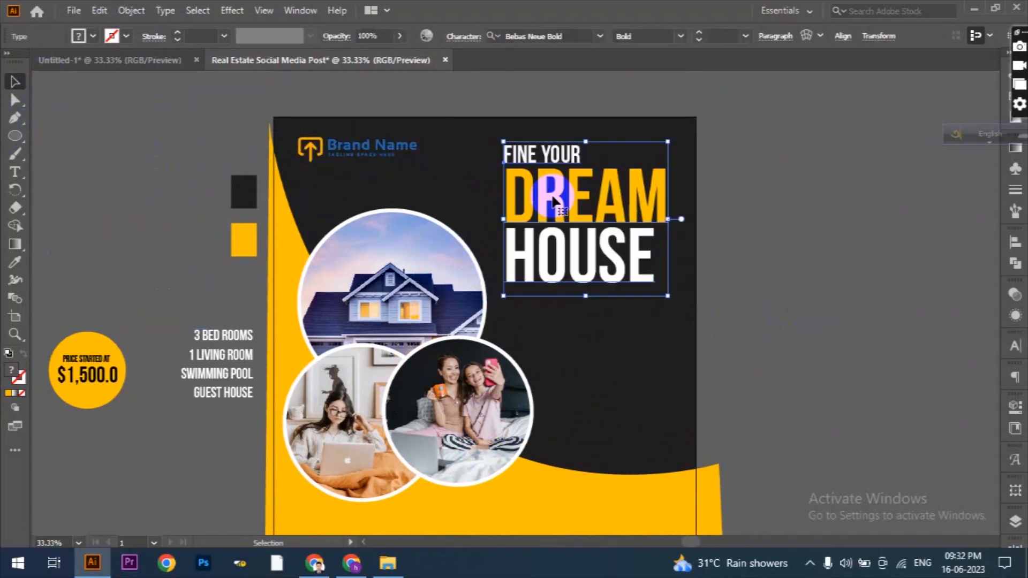
Step: Move the list of room features onto the artboard below the DREAM HOUSE headline
{"action": "left_click", "coordinate": [229, 336]}
{"action": "left_click_drag", "start_coordinate": [229, 338], "coordinate": [600, 318]}
{"action": "left_click_drag", "start_coordinate": [603, 319], "coordinate": [603, 319]}
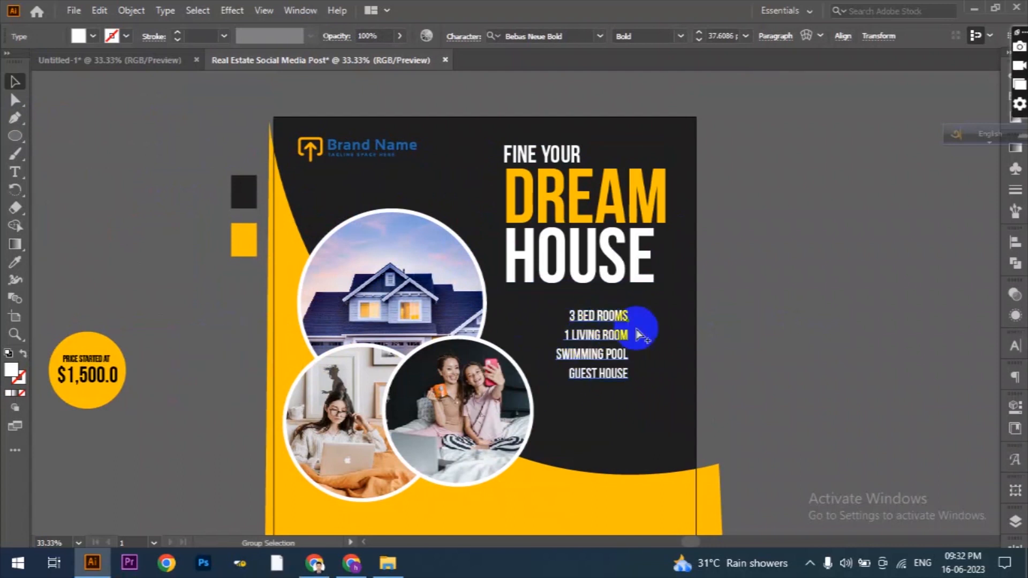
Step: Draw a bullet circle about 20 px wide to the right of 3 BED ROOMS and fill it with the curve's yellow
{"action": "scroll", "coordinate": [659, 327], "scroll_direction": "up", "scroll_amount": 3}
{"action": "scroll", "coordinate": [631, 322], "scroll_direction": "down", "scroll_amount": 3}
{"action": "left_click", "coordinate": [15, 137]}
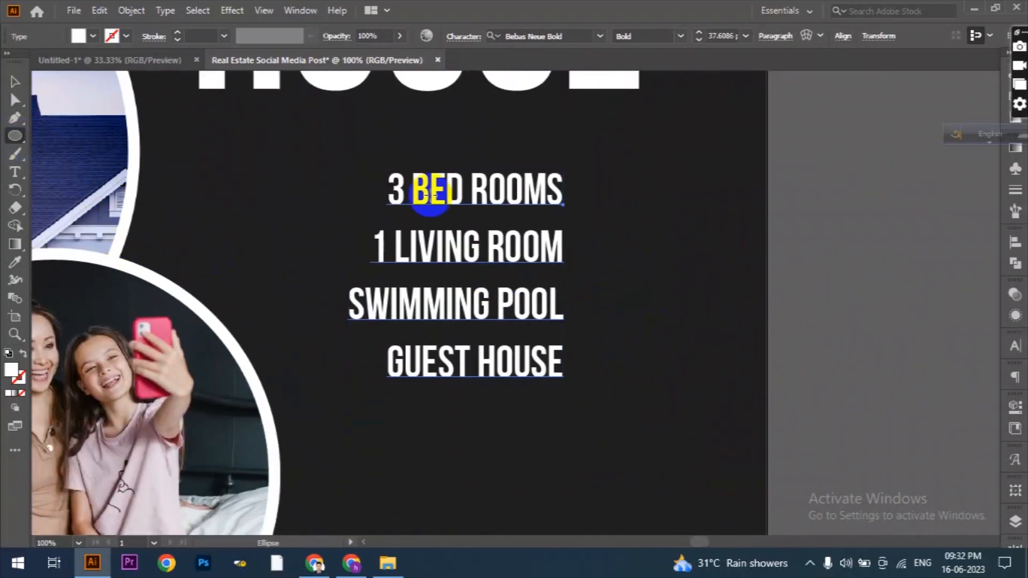
{"action": "left_click_drag", "start_coordinate": [606, 178], "coordinate": [626, 212]}
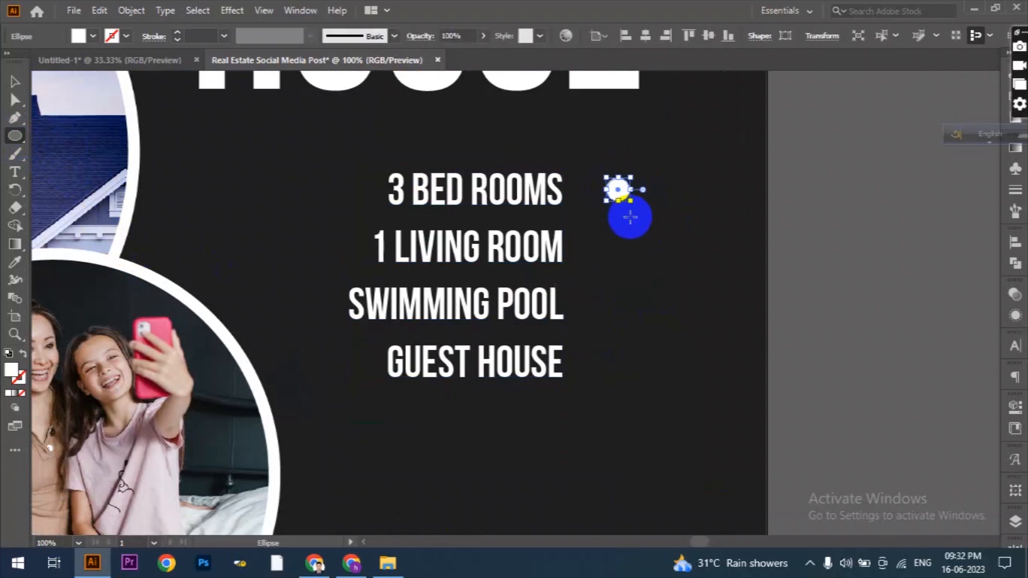
{"action": "scroll", "coordinate": [626, 213], "scroll_direction": "down", "scroll_amount": 2, "text": "alt"}
{"action": "left_click", "coordinate": [15, 263]}
{"action": "left_click", "coordinate": [566, 466]}
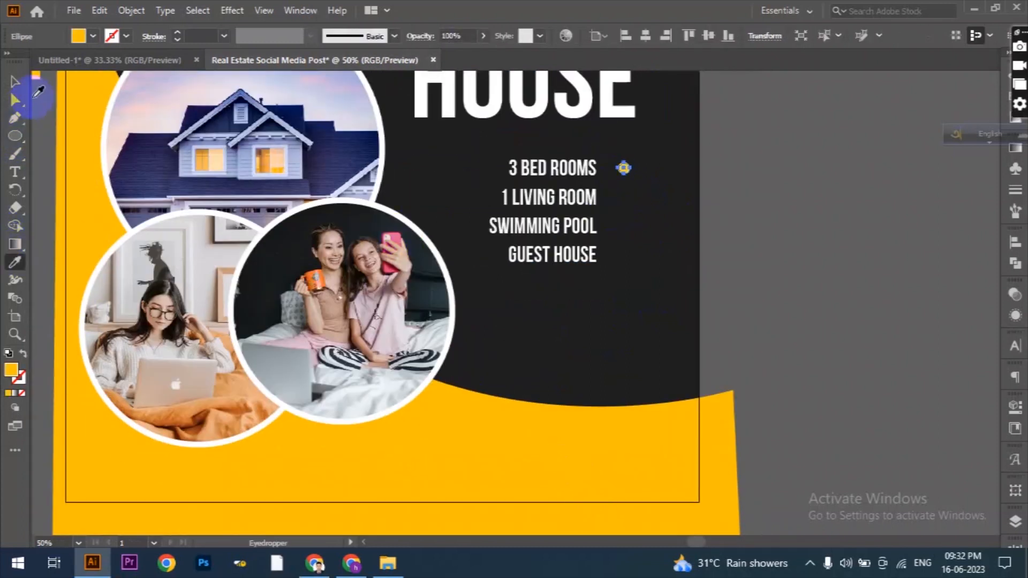
Step: Duplicate the yellow bullet straight down at equal spacing so each of the other three feature lines has one
{"action": "left_click", "coordinate": [12, 83]}
{"action": "scroll", "coordinate": [621, 167], "scroll_direction": "up", "scroll_amount": 3}
{"action": "left_click", "coordinate": [623, 167]}
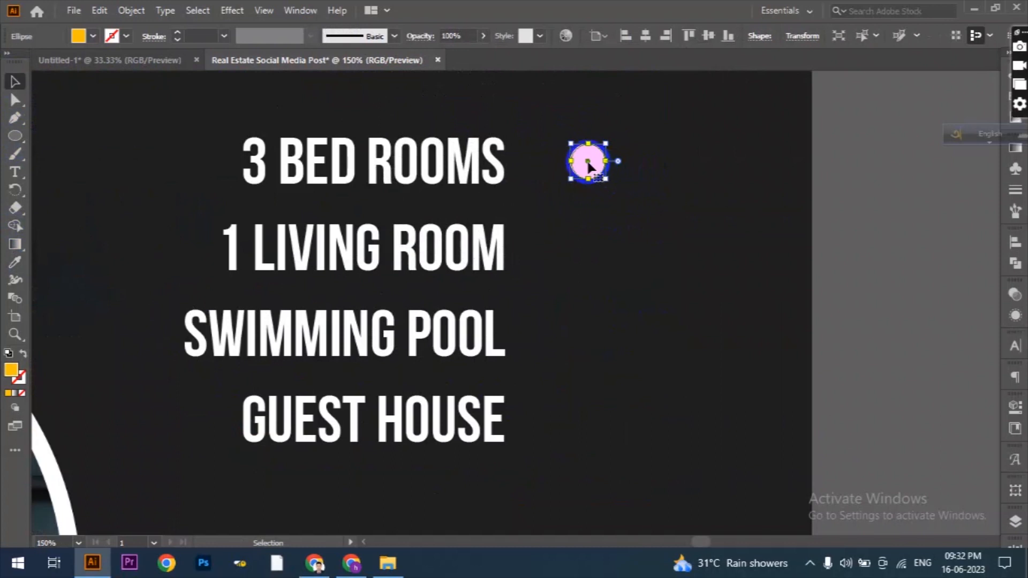
{"action": "left_click_drag", "start_coordinate": [589, 158], "coordinate": [588, 243], "text": "alt"}
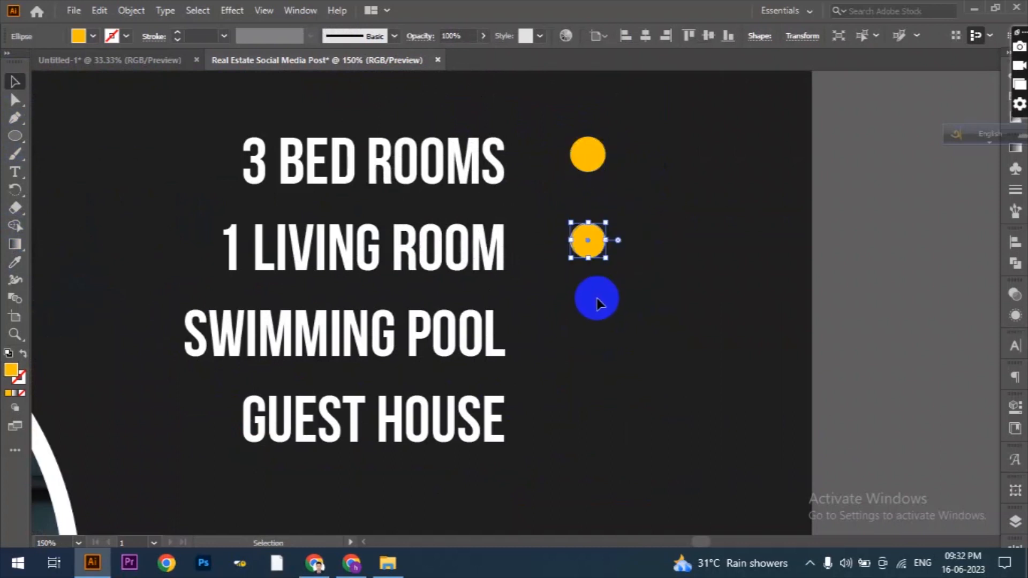
{"action": "key", "text": "ctrl+d"}
Step: Move the feature list text closer to the column of yellow bullets and deselect it
{"action": "left_click_drag", "start_coordinate": [460, 251], "coordinate": [488, 249]}
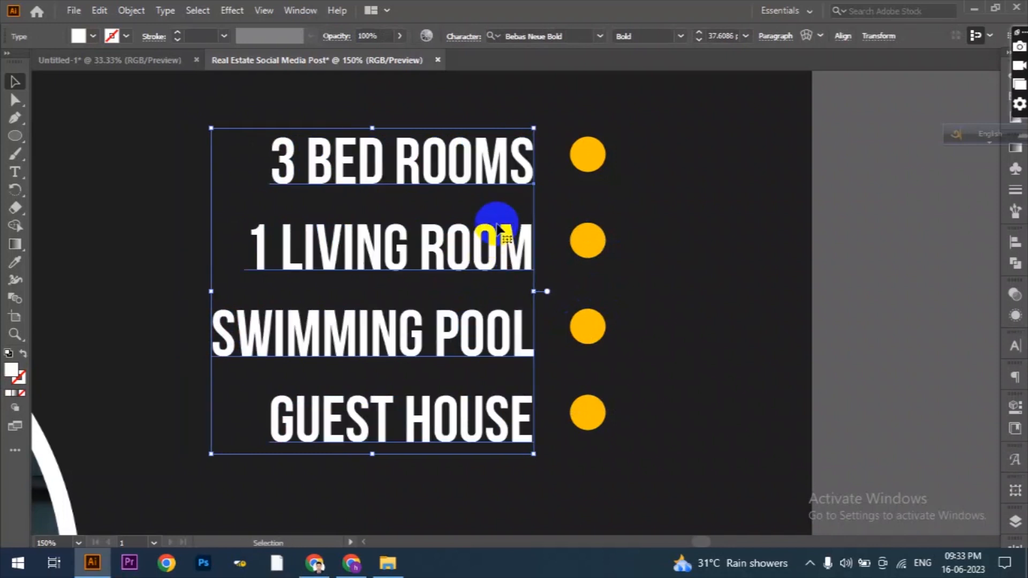
{"action": "scroll", "coordinate": [638, 309], "scroll_direction": "down", "scroll_amount": 3}
{"action": "left_click", "coordinate": [759, 342]}
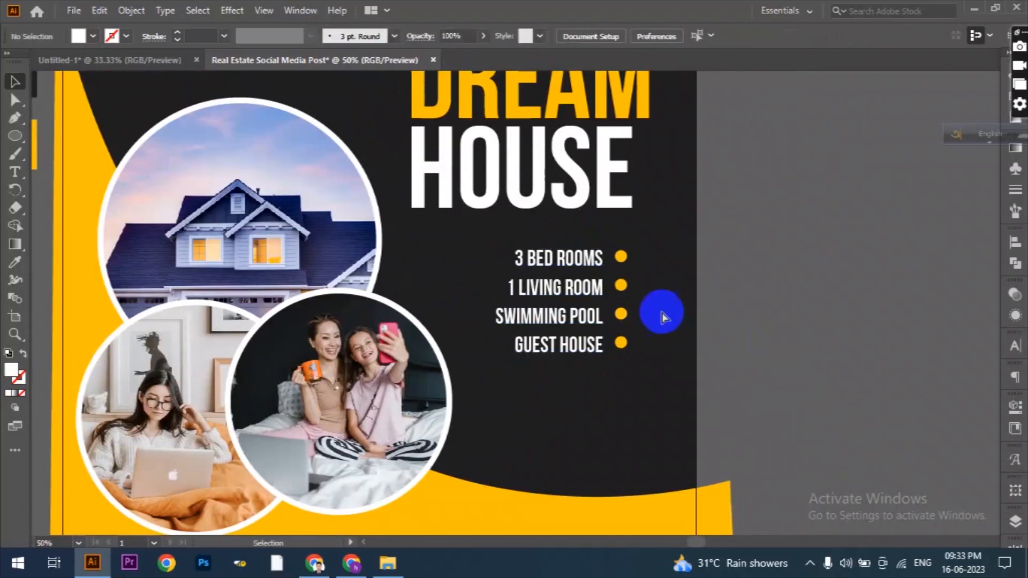
Step: Select all four yellow bullets and group them
{"action": "scroll", "coordinate": [626, 288], "scroll_direction": "up", "scroll_amount": 2}
{"action": "left_click", "coordinate": [617, 227]}
{"action": "left_click", "coordinate": [617, 280], "text": "shift"}
{"action": "left_click", "coordinate": [616, 342], "text": "shift"}
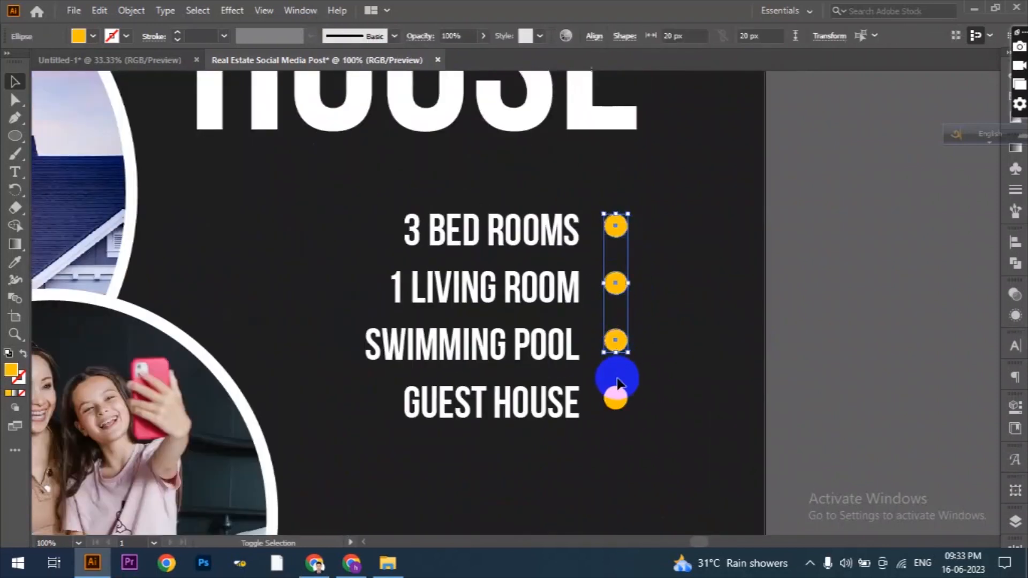
{"action": "left_click", "coordinate": [124, 10]}
{"action": "left_click", "coordinate": [172, 79]}
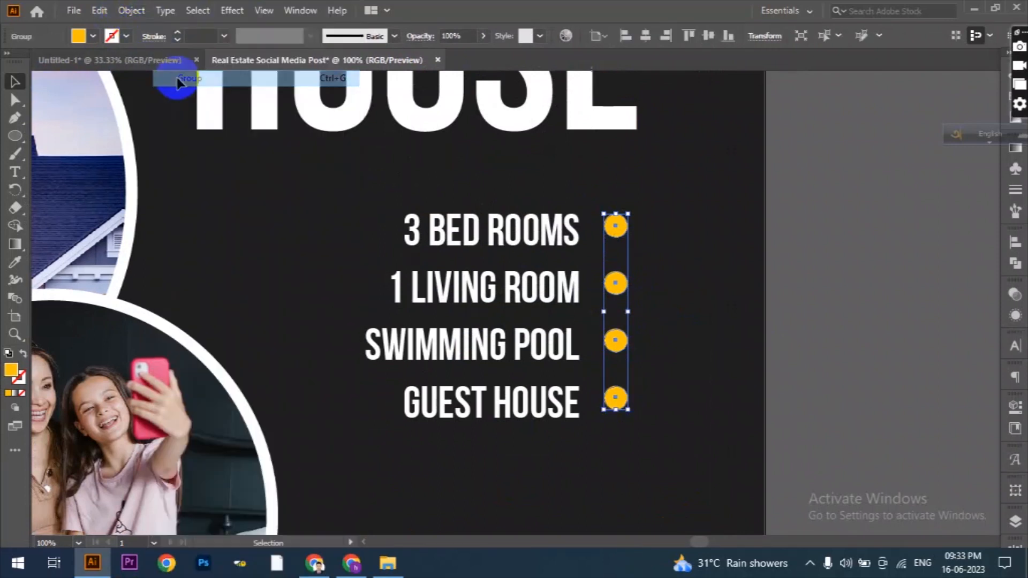
Step: Group the feature list text together with the column of yellow bullets
{"action": "left_click", "coordinate": [532, 287], "text": "shift"}
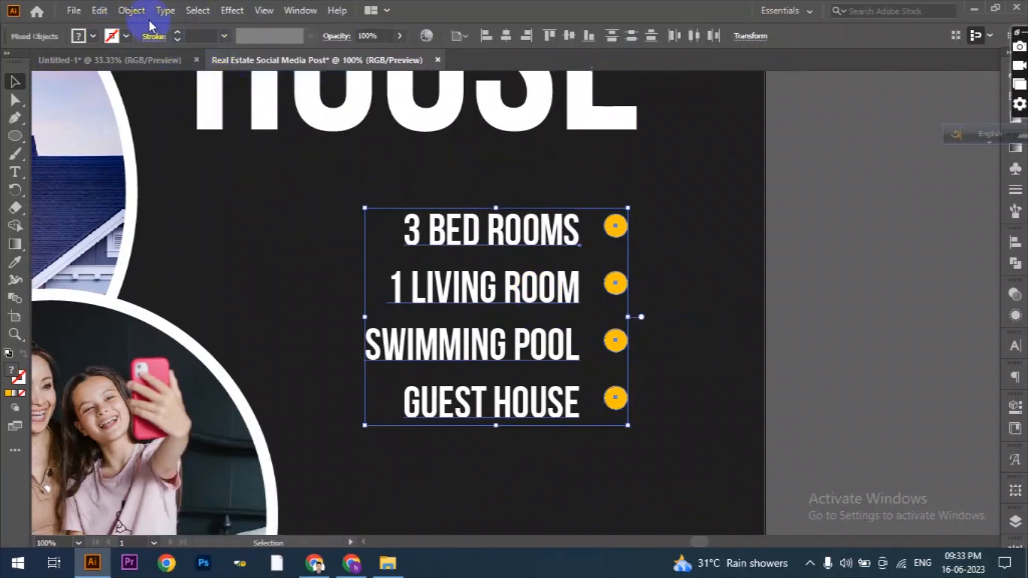
{"action": "left_click", "coordinate": [131, 10]}
{"action": "left_click", "coordinate": [199, 78]}
Step: Draw a small horizontal rectangle across the curve's edge below the feature list and fill it white
{"action": "scroll", "coordinate": [665, 304], "scroll_direction": "down", "scroll_amount": 3}
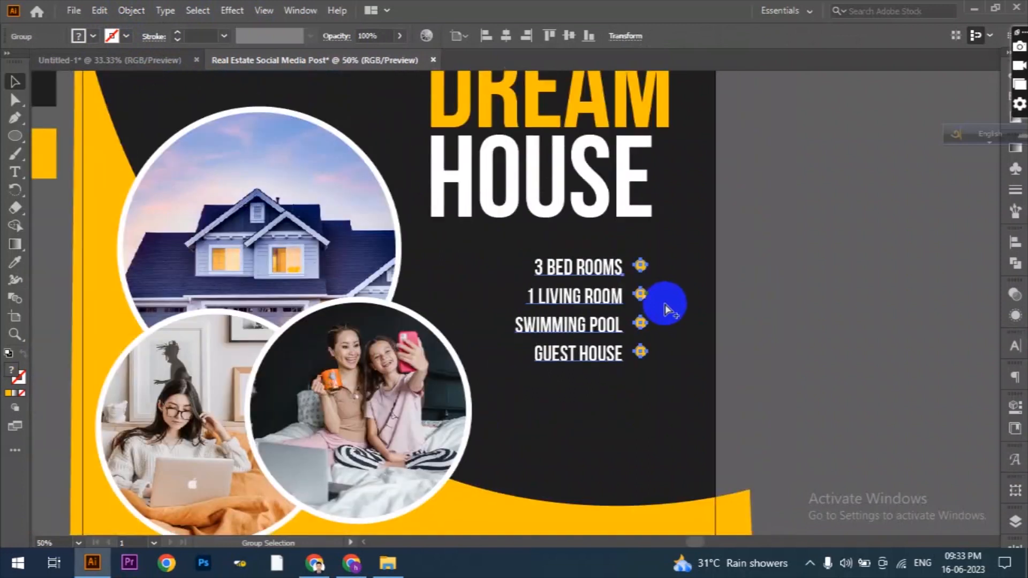
{"action": "scroll", "coordinate": [670, 336], "scroll_direction": "down", "scroll_amount": 2}
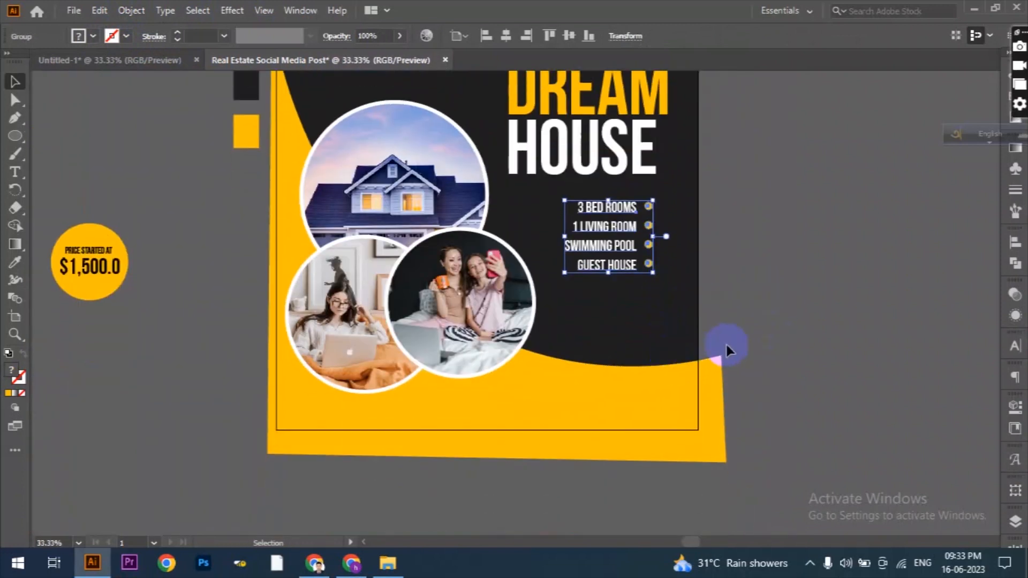
{"action": "scroll", "coordinate": [718, 356], "scroll_direction": "down", "scroll_amount": 1}
{"action": "scroll", "coordinate": [766, 338], "scroll_direction": "up", "scroll_amount": 1}
{"action": "left_click_drag", "start_coordinate": [16, 136], "coordinate": [66, 137]}
{"action": "left_click_drag", "start_coordinate": [499, 313], "coordinate": [623, 341]}
{"action": "left_click", "coordinate": [92, 36]}
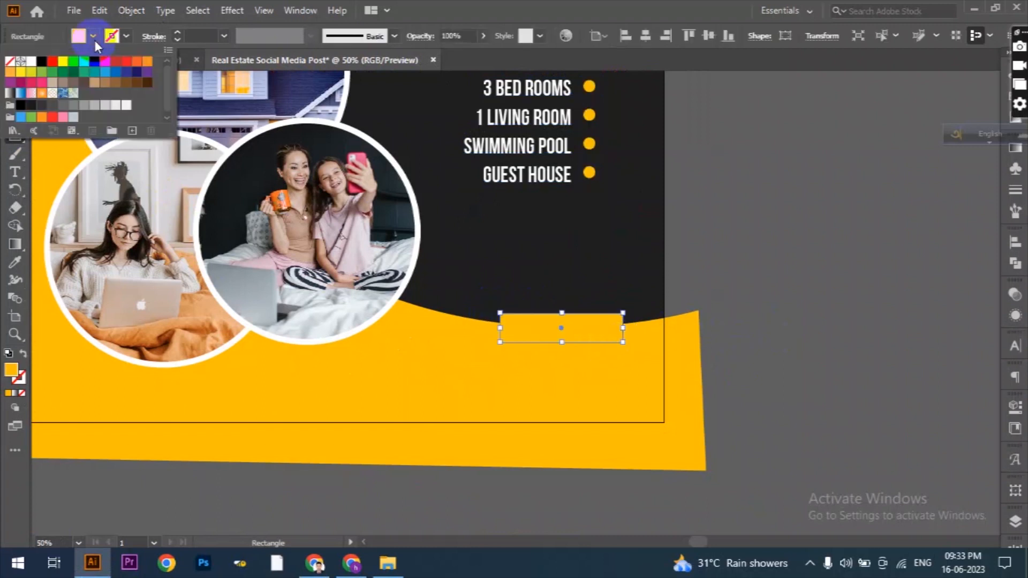
{"action": "left_click", "coordinate": [32, 62]}
Step: Round the corners of the white rectangle so it forms a button shape
{"action": "left_click", "coordinate": [567, 339]}
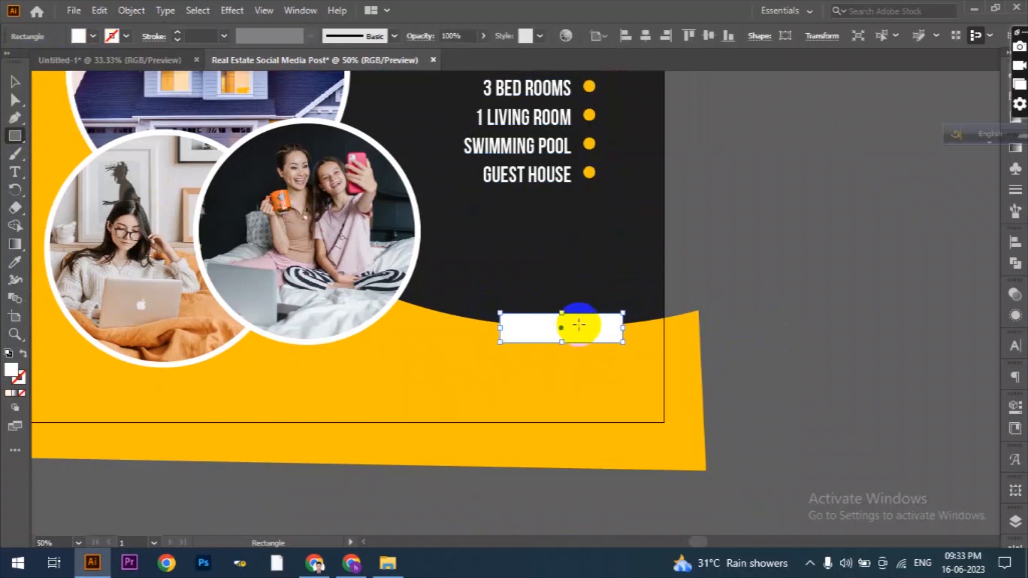
{"action": "key", "text": "ctrl+plus"}
{"action": "mouse_move", "coordinate": [505, 327]}
{"action": "left_mouse_down"}
{"action": "mouse_move", "coordinate": [490, 328]}
{"action": "mouse_move", "coordinate": [495, 318]}
{"action": "left_mouse_up"}
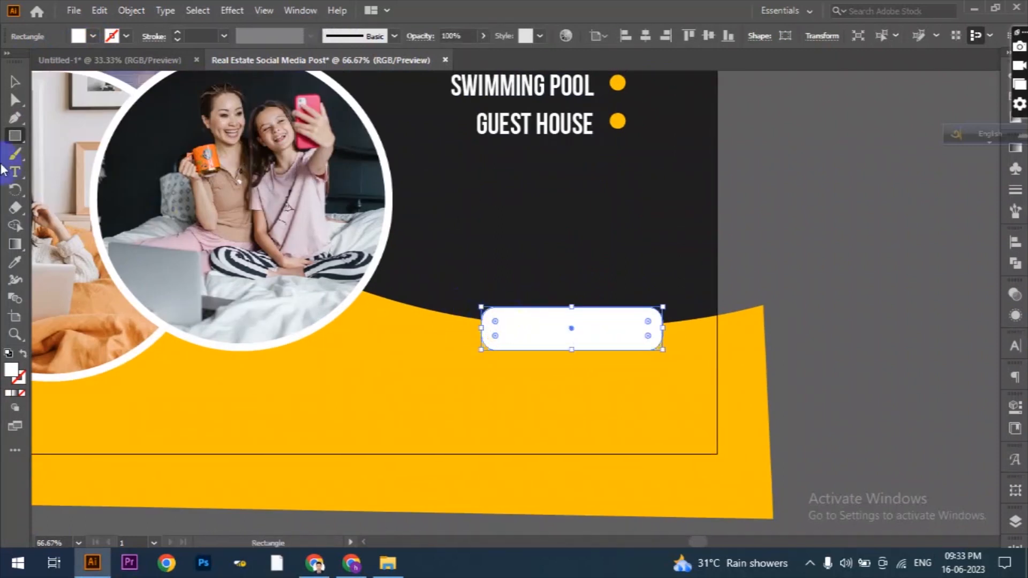
Step: Add the text BOOK NOW beside the artboard in black Bebas Neue Bold at 34 pt
{"action": "key", "text": "t"}
{"action": "left_click", "coordinate": [780, 283]}
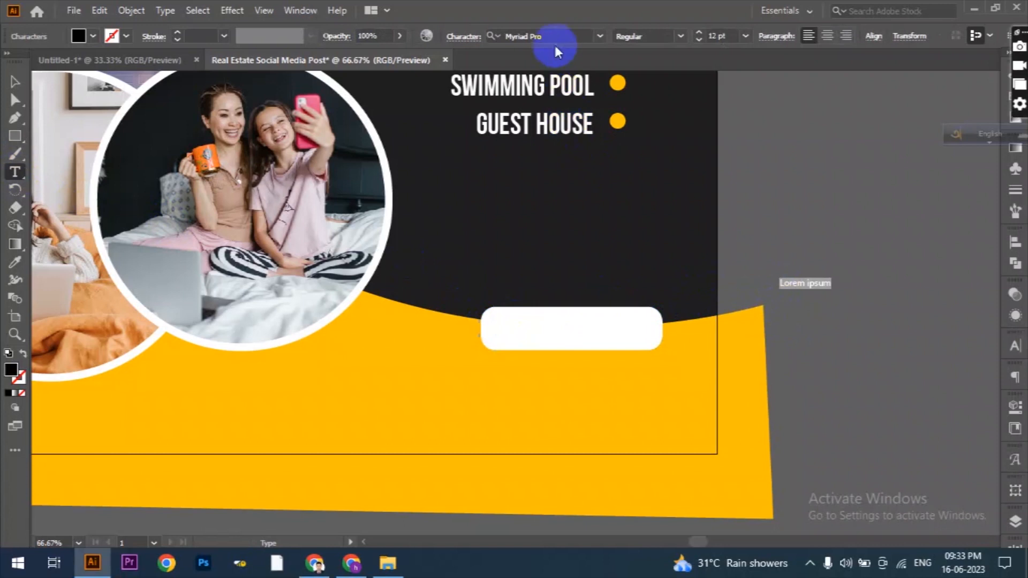
{"action": "type", "text": "bebas"}
{"action": "left_click", "coordinate": [592, 180]}
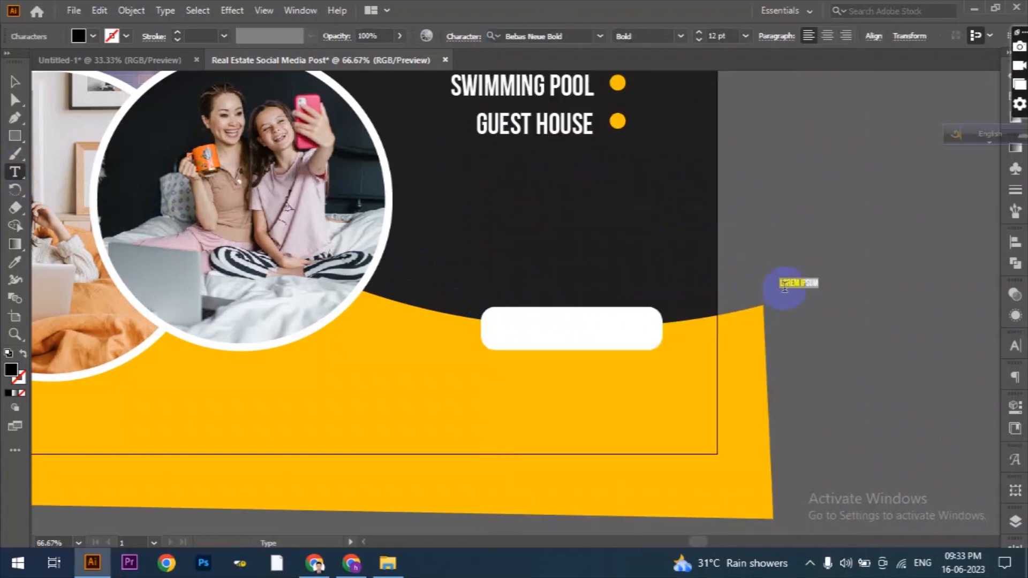
{"action": "left_click", "coordinate": [697, 32]}
{"action": "left_click", "coordinate": [697, 33]}
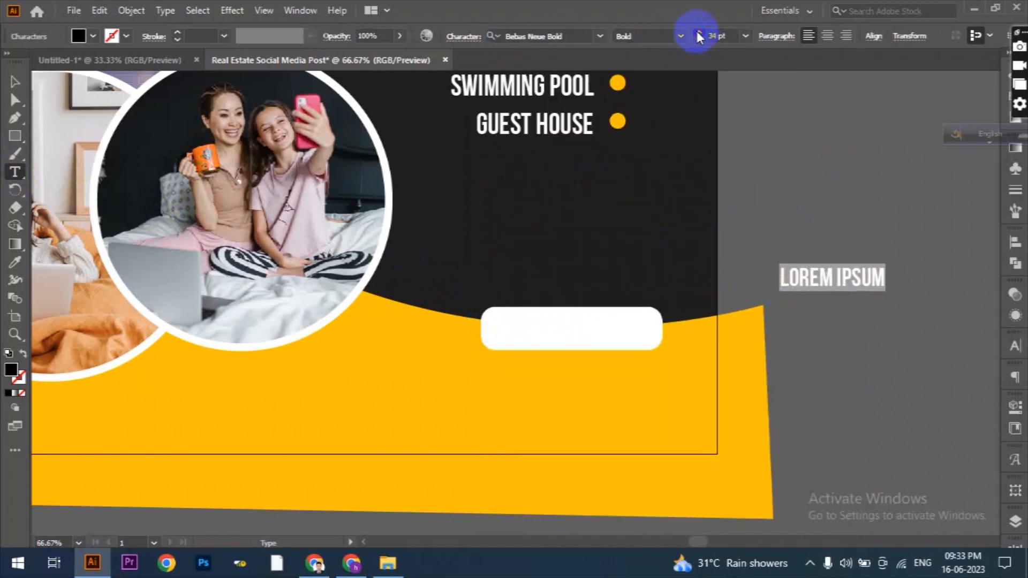
{"action": "double_click", "coordinate": [811, 273]}
{"action": "triple_click", "coordinate": [808, 274]}
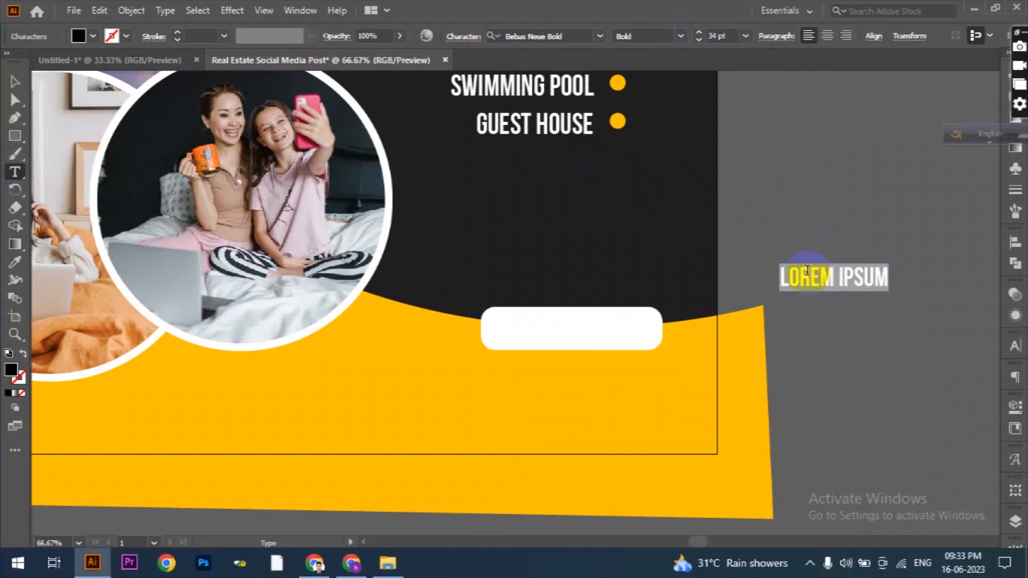
{"action": "type", "text": "BOOK NOW"}
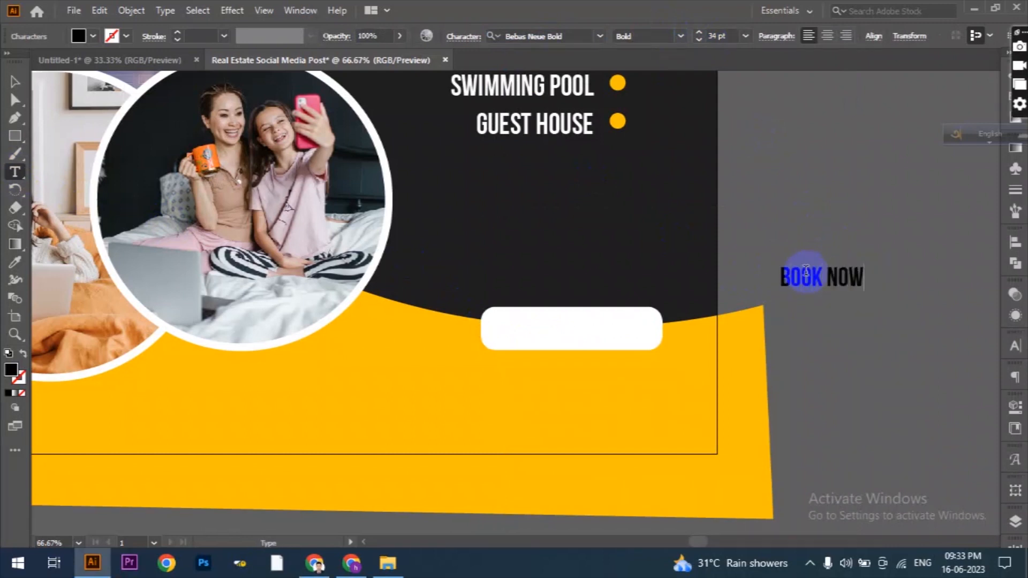
Step: Place BOOK NOW on the white rounded rectangle and enlarge it to about 46 pt to fill the button
{"action": "left_click", "coordinate": [14, 82]}
{"action": "left_click_drag", "start_coordinate": [819, 277], "coordinate": [644, 329]}
{"action": "scroll", "coordinate": [713, 337], "scroll_direction": "down", "scroll_amount": 2}
{"action": "scroll", "coordinate": [672, 370], "scroll_direction": "up", "scroll_amount": 1}
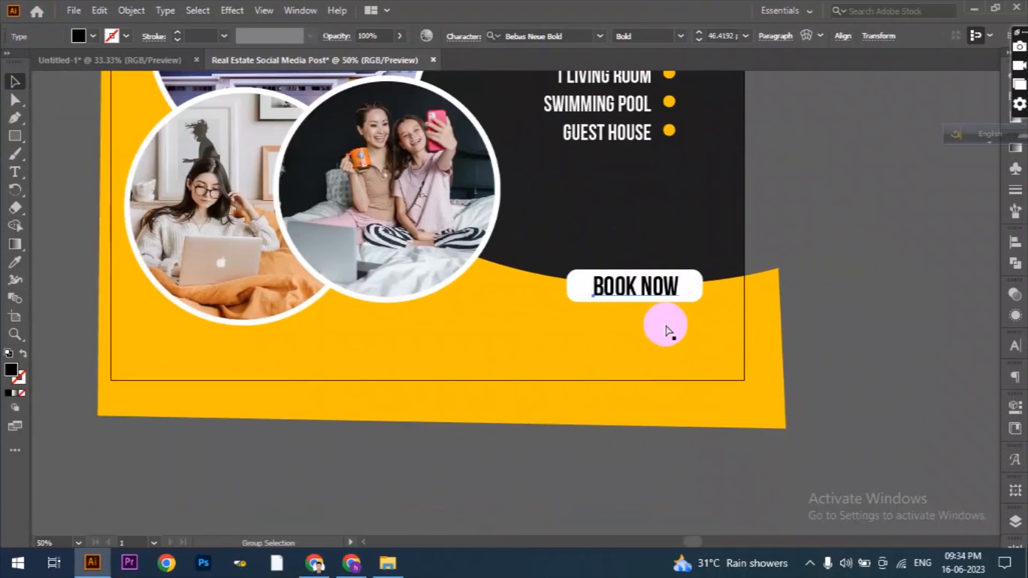
Step: Add a text line below the artboard in Montserrat ExtraBold at 34 pt and enter the contact phone number
{"action": "left_click", "coordinate": [14, 171]}
{"action": "left_click", "coordinate": [498, 453]}
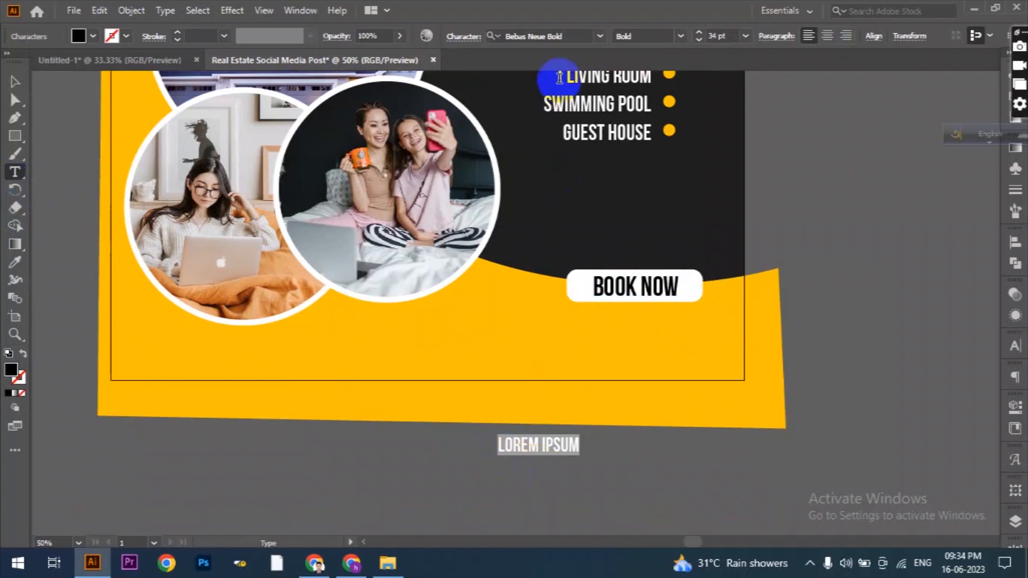
{"action": "left_click", "coordinate": [552, 37]}
{"action": "type", "text": "MONT"}
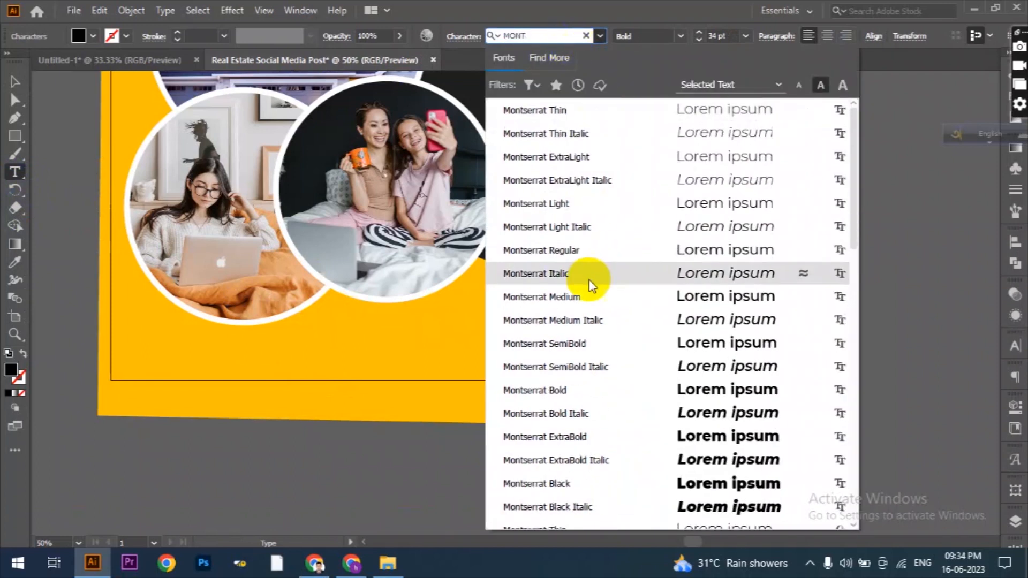
{"action": "left_click", "coordinate": [577, 297]}
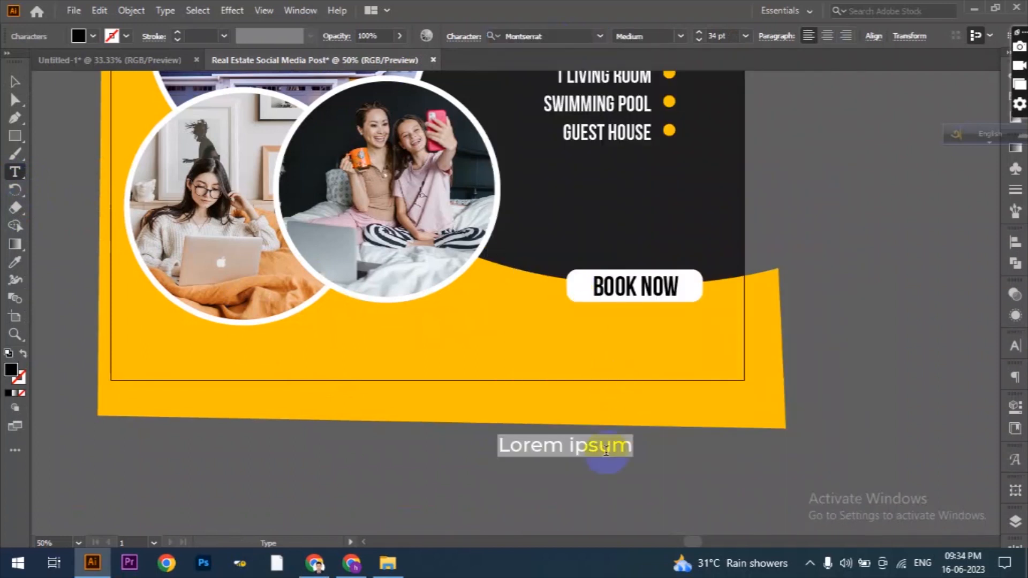
{"action": "left_click", "coordinate": [680, 35]}
{"action": "left_click", "coordinate": [656, 287]}
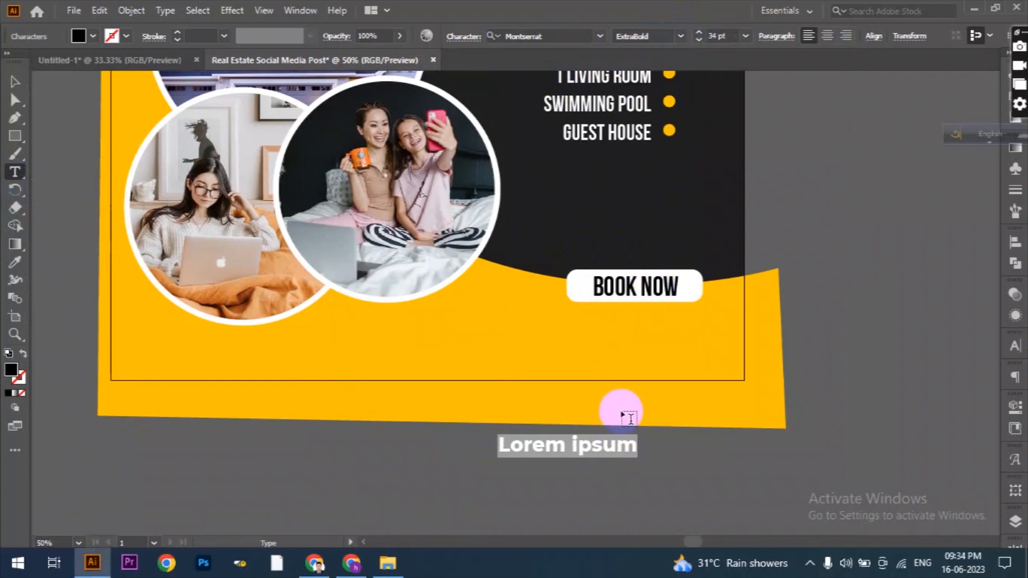
{"action": "key", "text": "BackSpace"}
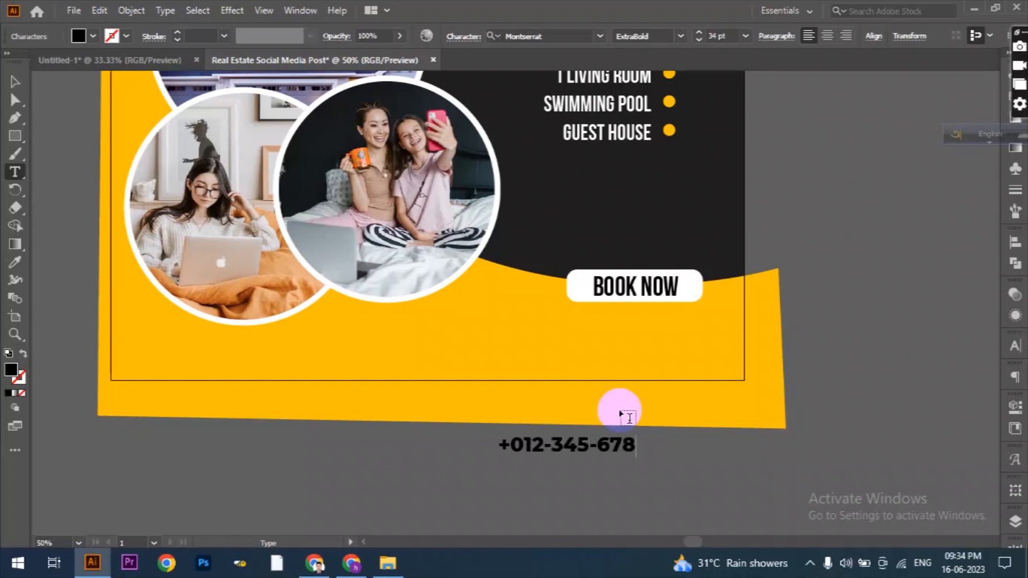
Step: Move the phone number under the BOOK NOW button and enlarge it to about 51 pt, right edges aligned
{"action": "left_click", "coordinate": [15, 81]}
{"action": "left_click_drag", "start_coordinate": [530, 451], "coordinate": [481, 329]}
{"action": "mouse_move", "coordinate": [598, 334]}
{"action": "left_mouse_down"}
{"action": "mouse_move", "coordinate": [614, 330]}
{"action": "mouse_move", "coordinate": [601, 331]}
{"action": "left_mouse_up"}
{"action": "left_click", "coordinate": [15, 172]}
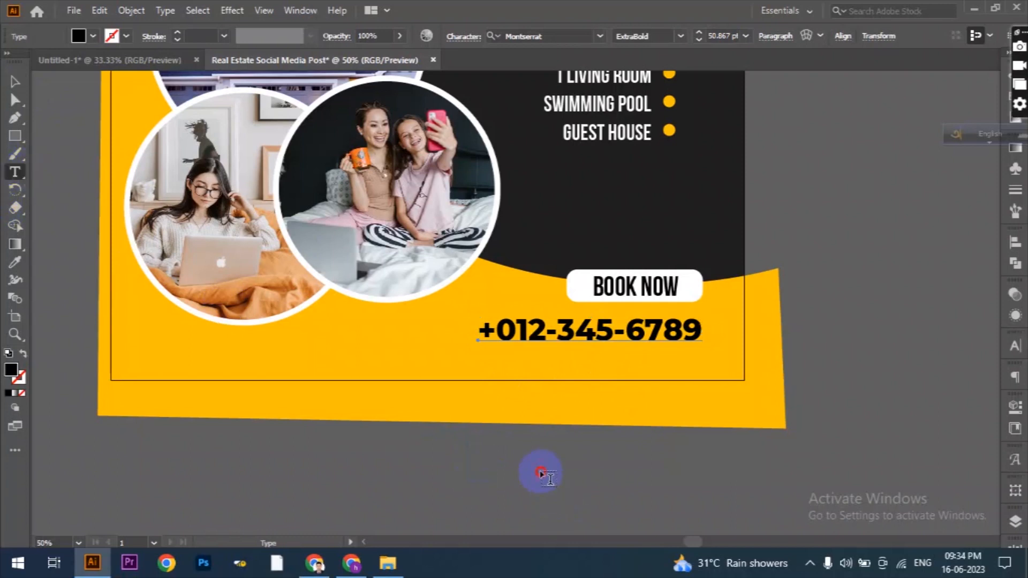
{"action": "left_click", "coordinate": [538, 471]}
{"action": "left_click", "coordinate": [680, 37]}
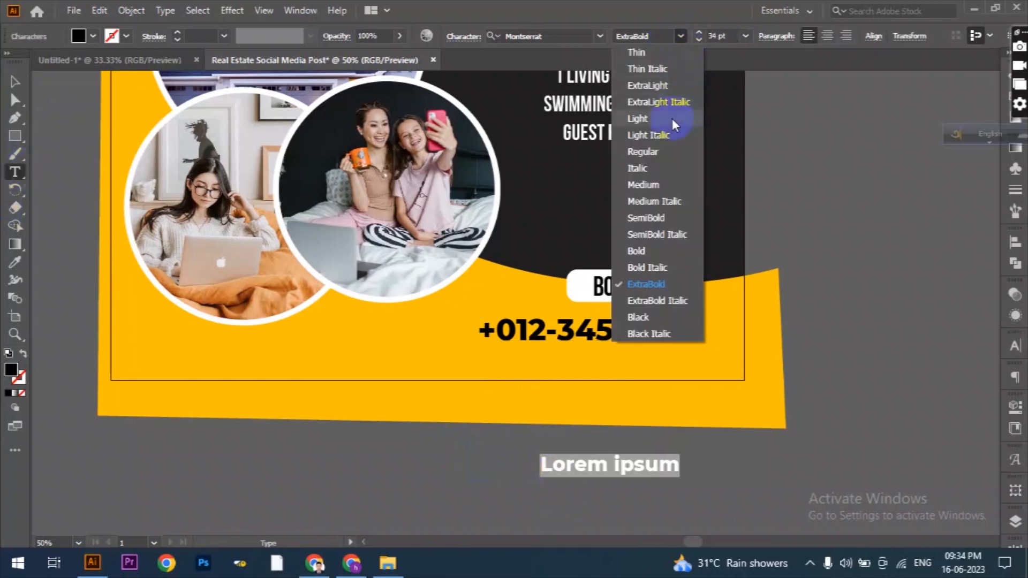
{"action": "left_click", "coordinate": [650, 153]}
{"action": "type", "text": "ww"}
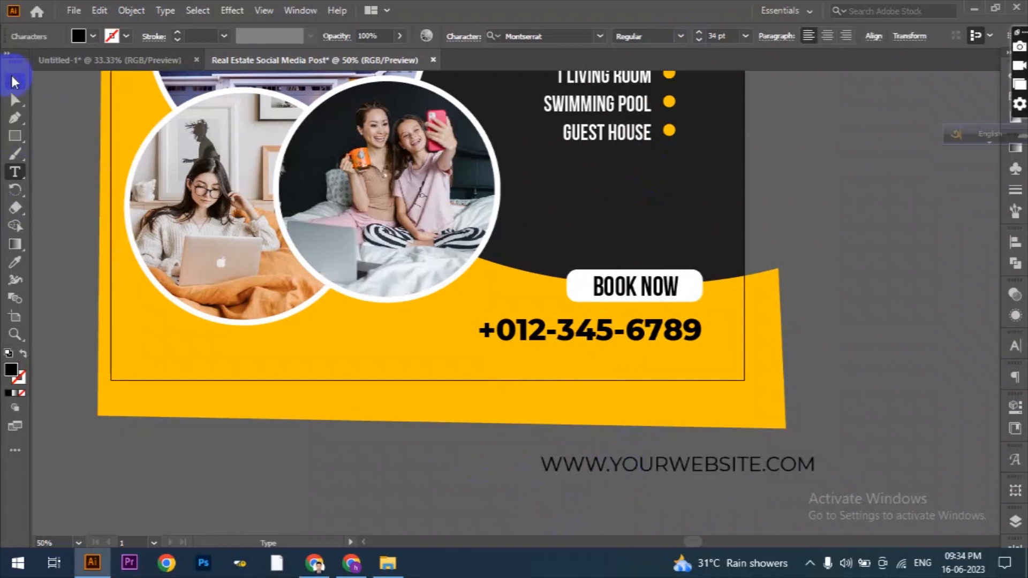
Step: Place the website line beneath the phone number and nudge the phone number up closer to the BOOK NOW button
{"action": "left_click", "coordinate": [15, 81]}
{"action": "left_click_drag", "start_coordinate": [620, 463], "coordinate": [517, 353]}
{"action": "left_click", "coordinate": [631, 336]}
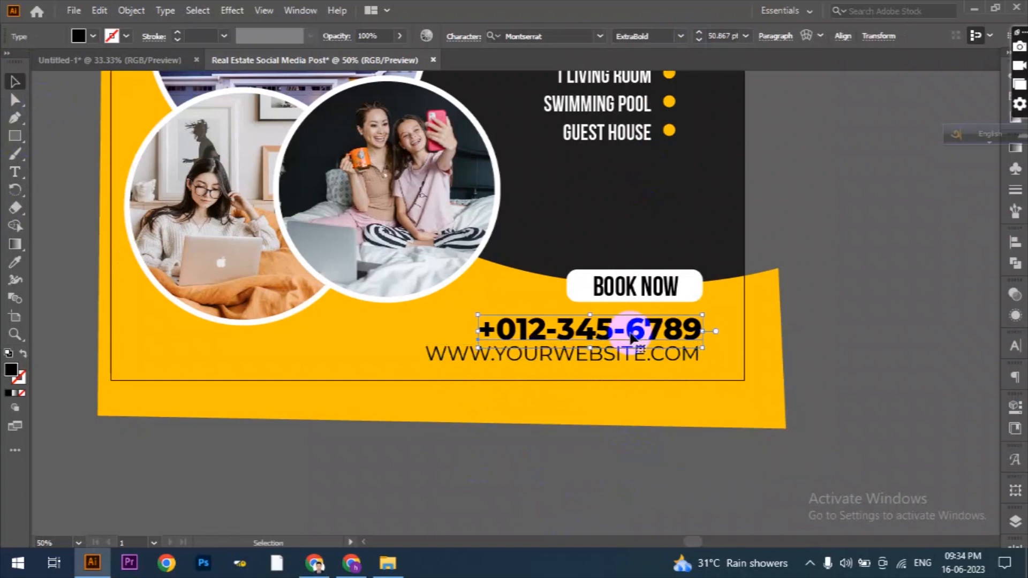
{"action": "left_click_drag", "start_coordinate": [633, 337], "coordinate": [634, 329]}
{"action": "left_click", "coordinate": [642, 359]}
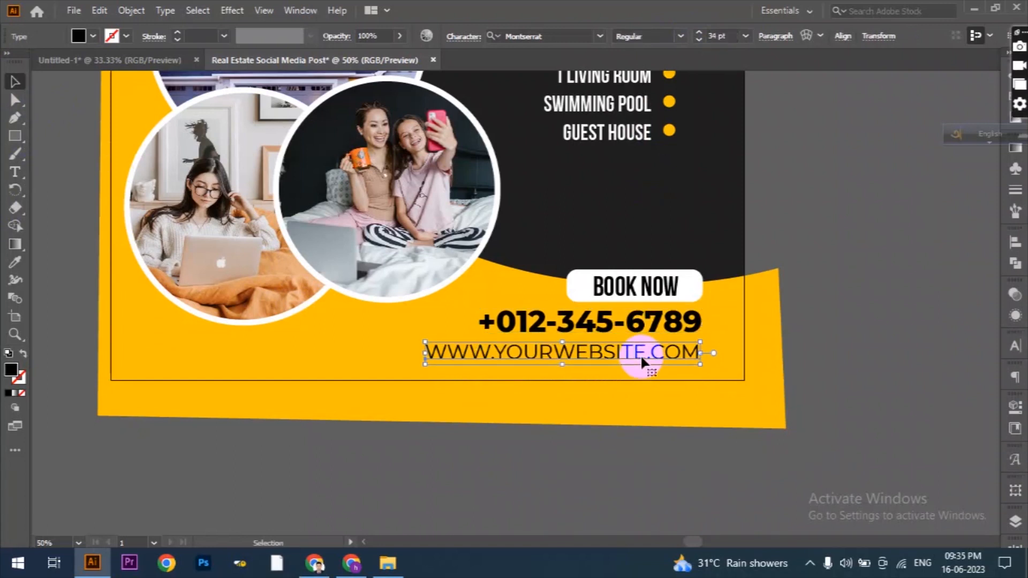
Step: Duplicate the circular house photo onto the canvas beside the artboard and release the copy's clipping mask
{"action": "scroll", "coordinate": [640, 358], "scroll_direction": "down", "scroll_amount": 2}
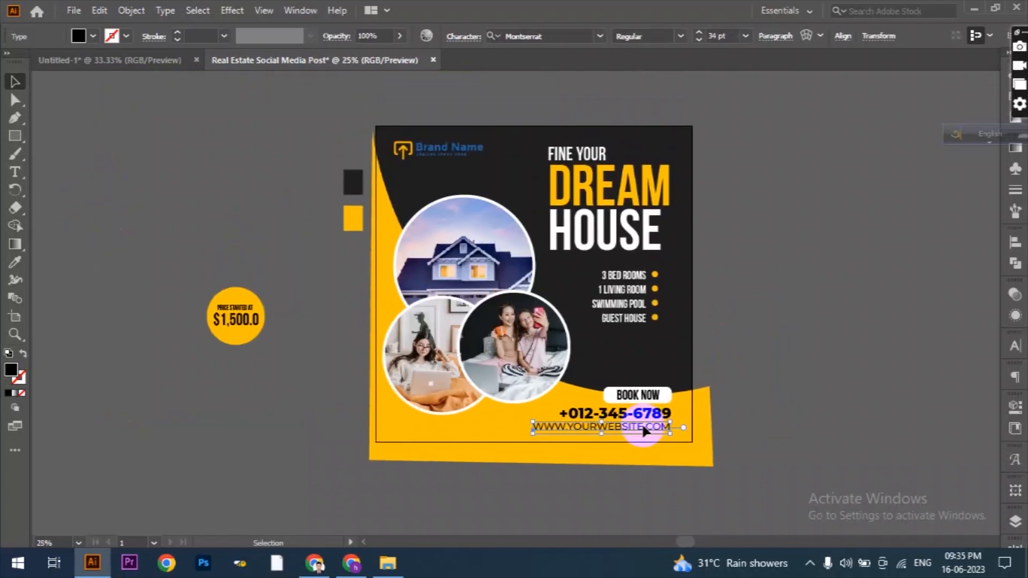
{"action": "left_click_drag", "start_coordinate": [447, 255], "coordinate": [813, 244]}
{"action": "right_click", "coordinate": [817, 245]}
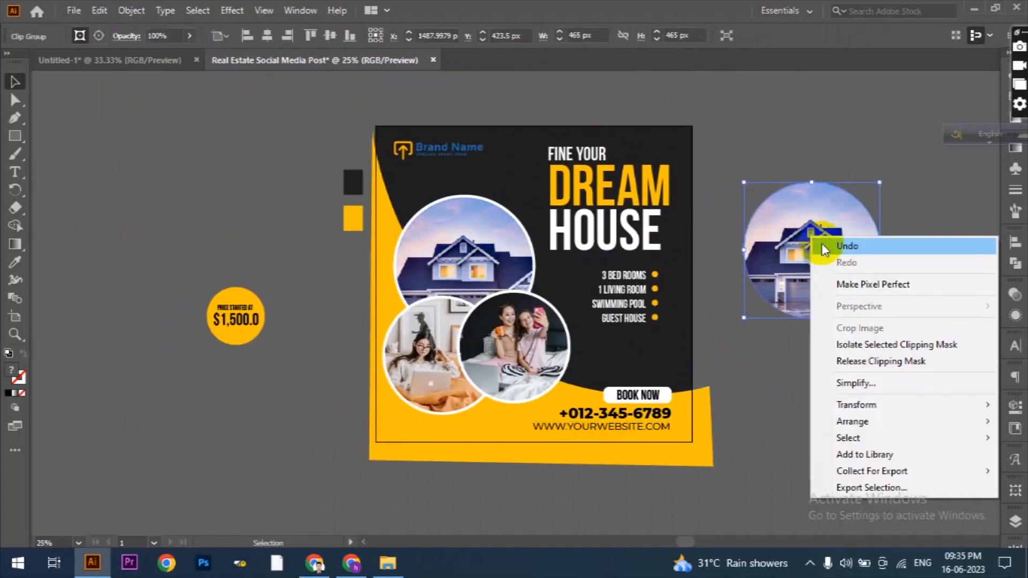
{"action": "left_click", "coordinate": [881, 360]}
{"action": "left_click", "coordinate": [831, 399]}
Step: Move the unclipped house photo partly over the artboard and send it behind all other artwork
{"action": "left_click", "coordinate": [779, 222]}
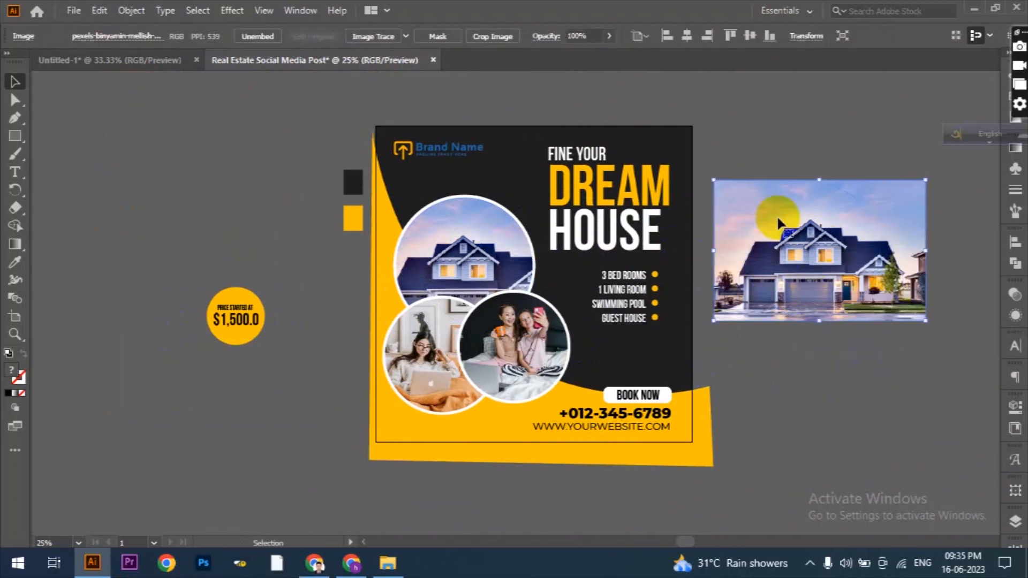
{"action": "left_click_drag", "start_coordinate": [762, 209], "coordinate": [675, 220]}
{"action": "right_click", "coordinate": [676, 221]}
{"action": "mouse_move", "coordinate": [776, 348]}
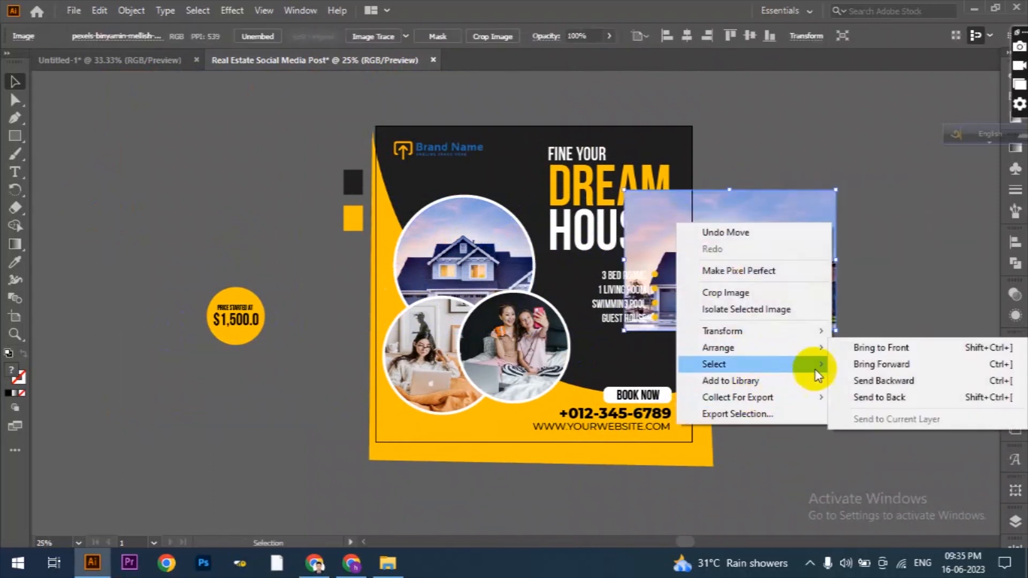
{"action": "left_click", "coordinate": [876, 398]}
Step: Unlock all objects and set the dark background rectangle's opacity to 95%
{"action": "left_click", "coordinate": [131, 10]}
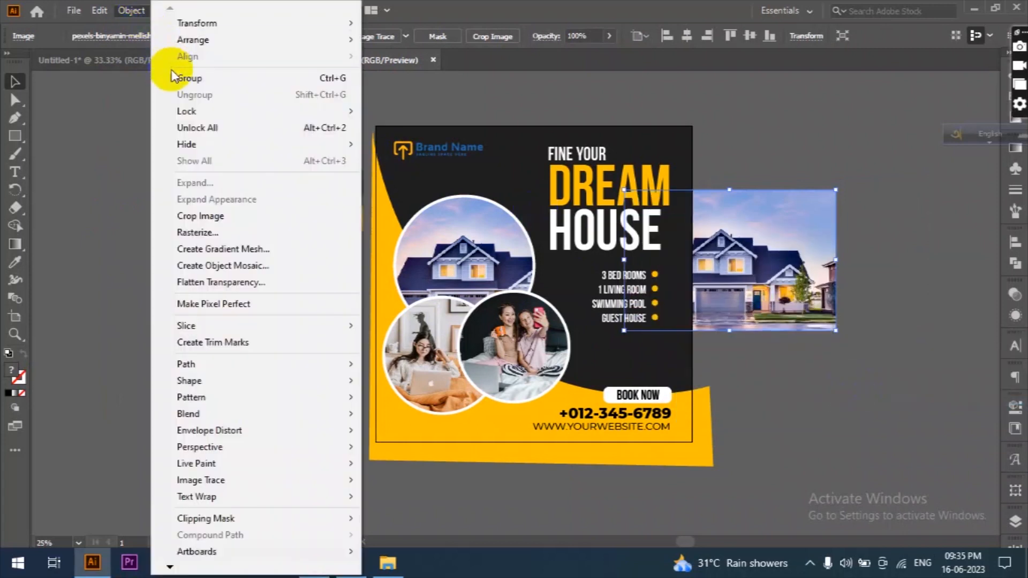
{"action": "left_click", "coordinate": [198, 127]}
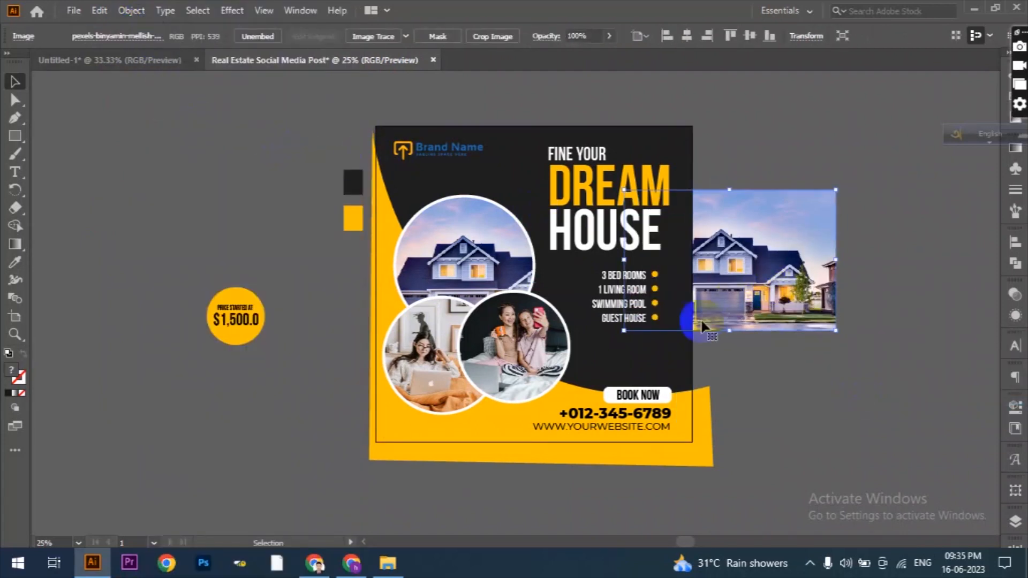
{"action": "left_click", "coordinate": [571, 268]}
{"action": "left_click", "coordinate": [455, 36]}
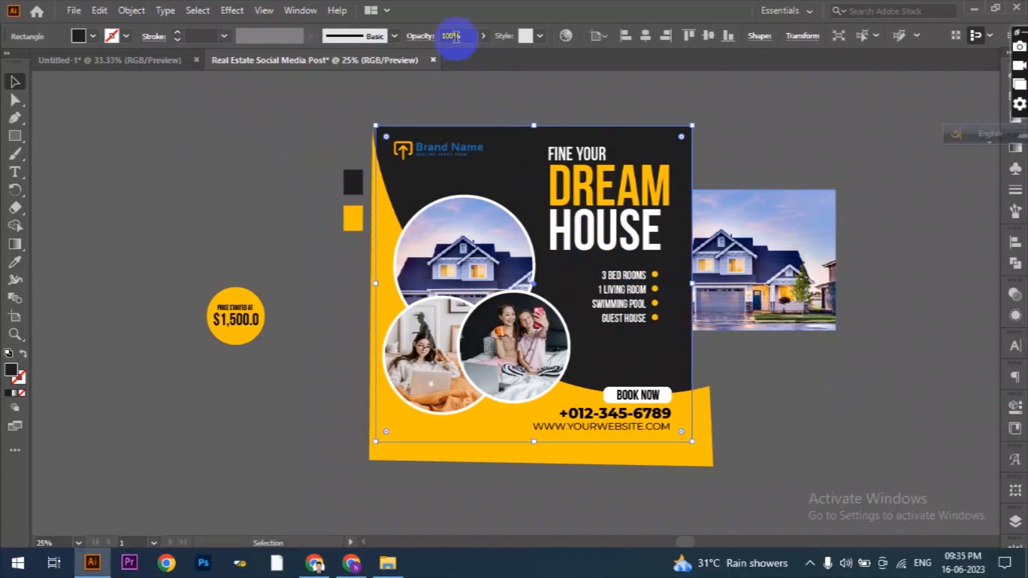
{"action": "type", "text": "95"}
{"action": "key", "text": "Return"}
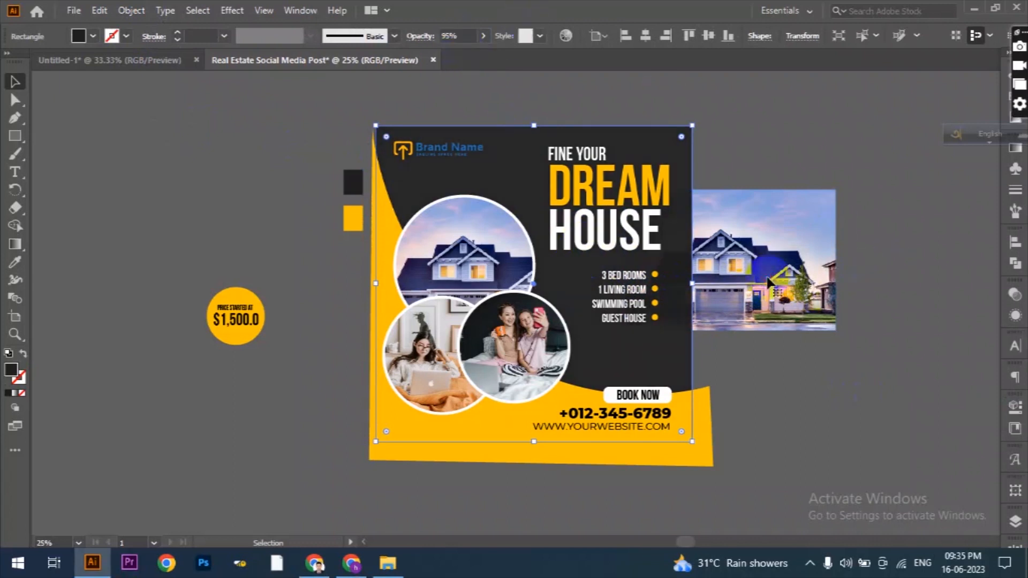
Step: Enlarge the house photo behind the background so it spans beyond both sides of the artboard, and deselect it
{"action": "left_click", "coordinate": [625, 262]}
{"action": "left_click_drag", "start_coordinate": [625, 260], "coordinate": [337, 252]}
{"action": "left_click_drag", "start_coordinate": [818, 284], "coordinate": [750, 293]}
{"action": "left_click", "coordinate": [734, 294]}
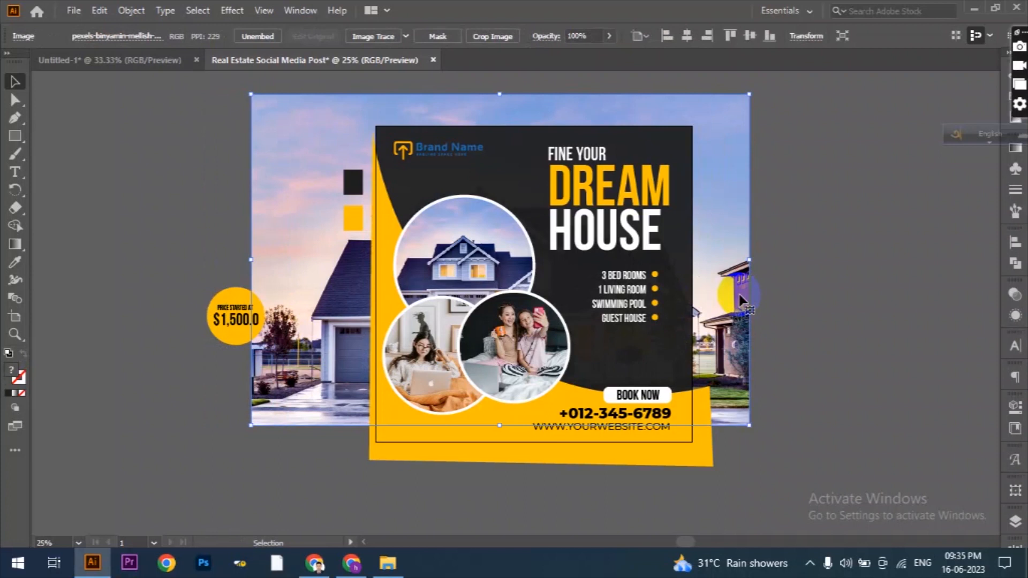
{"action": "left_click", "coordinate": [799, 252]}
Step: Add a Multiply drop shadow to the white circle behind the house photo: 70% opacity, 7 px X offset, 0 px Y offset, 10 px blur
{"action": "scroll", "coordinate": [748, 340], "scroll_direction": "up", "scroll_amount": 1}
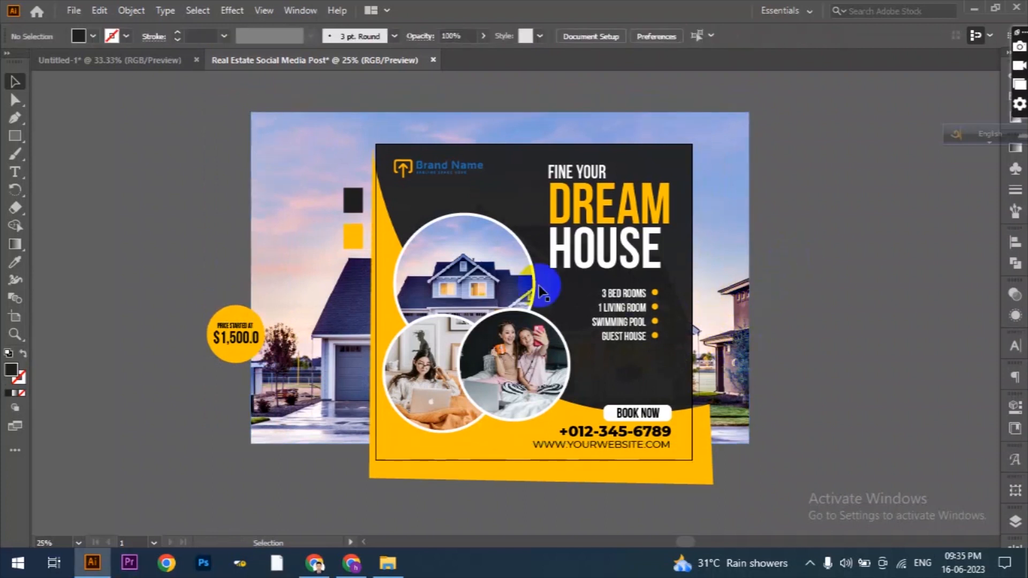
{"action": "scroll", "coordinate": [406, 338], "scroll_direction": "up", "scroll_amount": 2}
{"action": "left_click", "coordinate": [402, 317]}
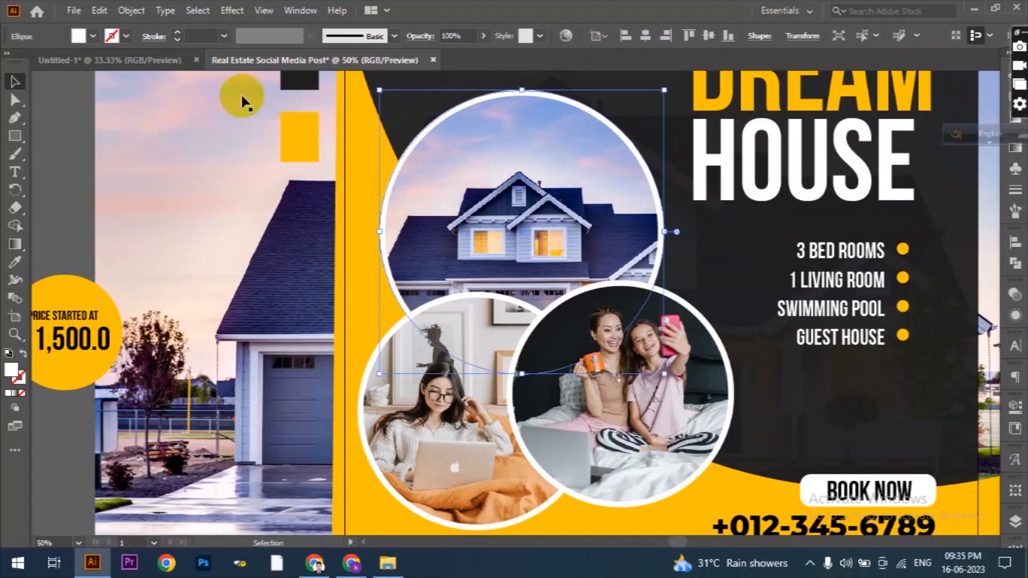
{"action": "left_click", "coordinate": [232, 11]}
{"action": "mouse_move", "coordinate": [289, 183]}
{"action": "left_click", "coordinate": [423, 183]}
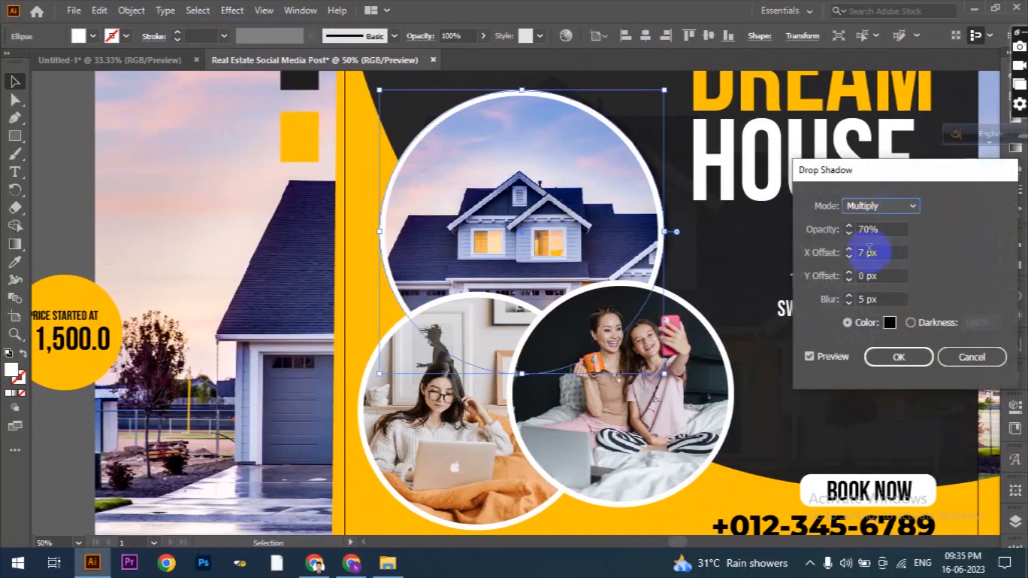
{"action": "key", "text": "Tab"}
{"action": "key", "text": "Tab"}
{"action": "key", "text": "Tab"}
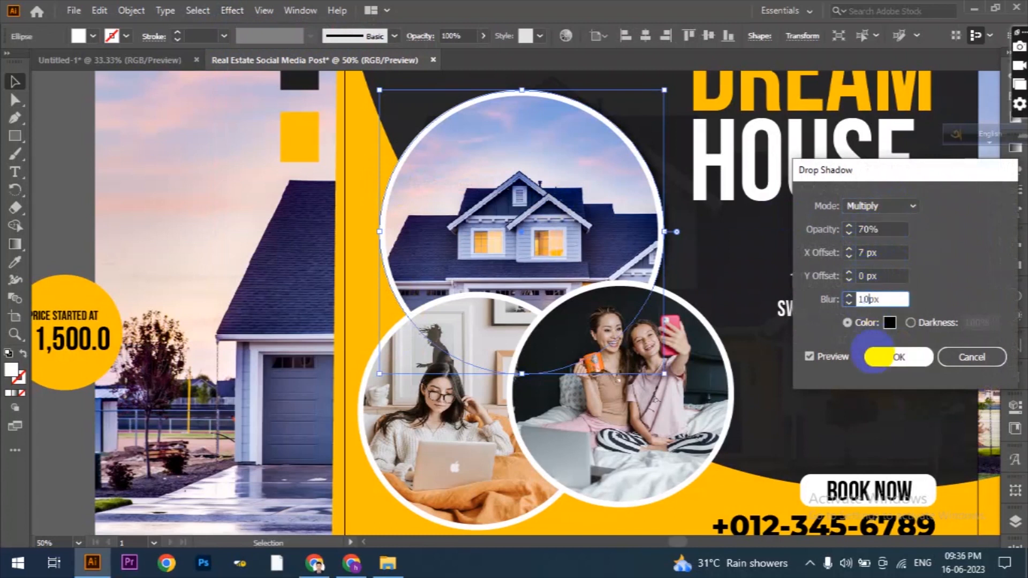
{"action": "left_click", "coordinate": [874, 358]}
Step: Apply a Multiply drop shadow with 70% opacity, 7 px X offset and 10 px blur to the white circle behind the two women
{"action": "scroll", "coordinate": [665, 485], "scroll_direction": "down", "scroll_amount": 2}
{"action": "left_click", "coordinate": [646, 469]}
{"action": "left_click", "coordinate": [232, 10]}
{"action": "mouse_move", "coordinate": [268, 180]}
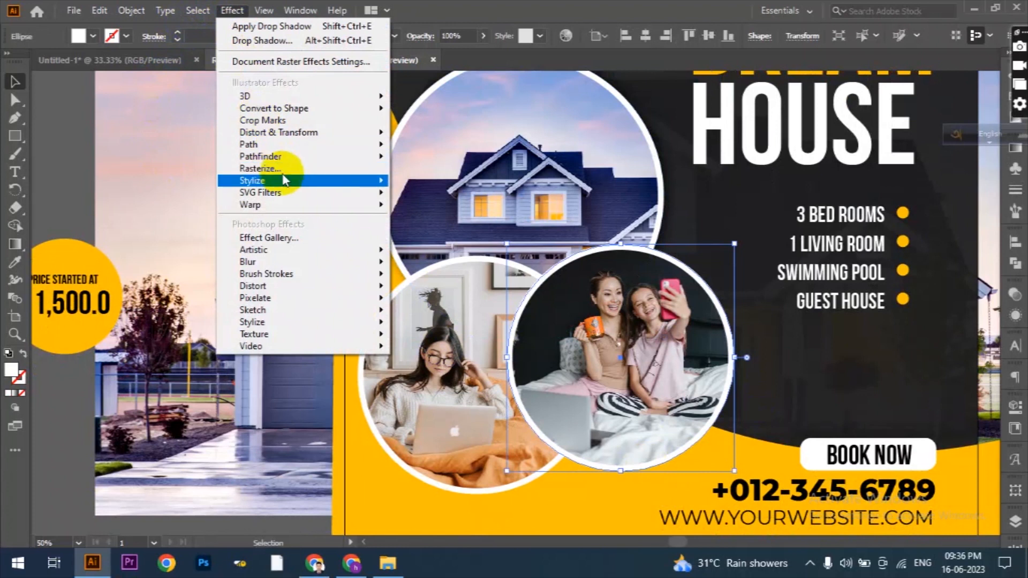
{"action": "left_click", "coordinate": [417, 183]}
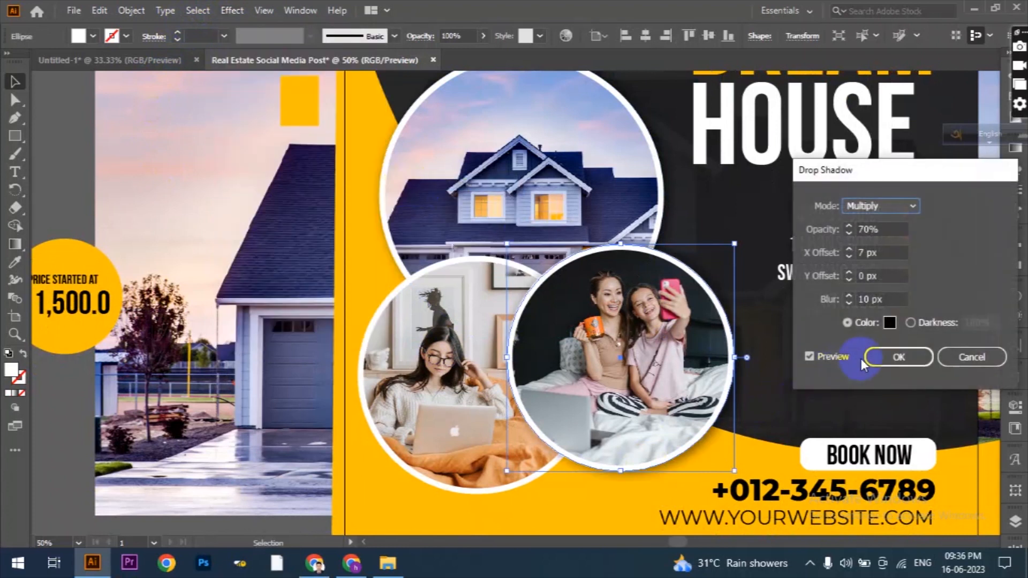
{"action": "left_click", "coordinate": [891, 357]}
Step: Apply the same drop shadow to the white circle behind the photo of the woman with the laptop
{"action": "left_click", "coordinate": [502, 490]}
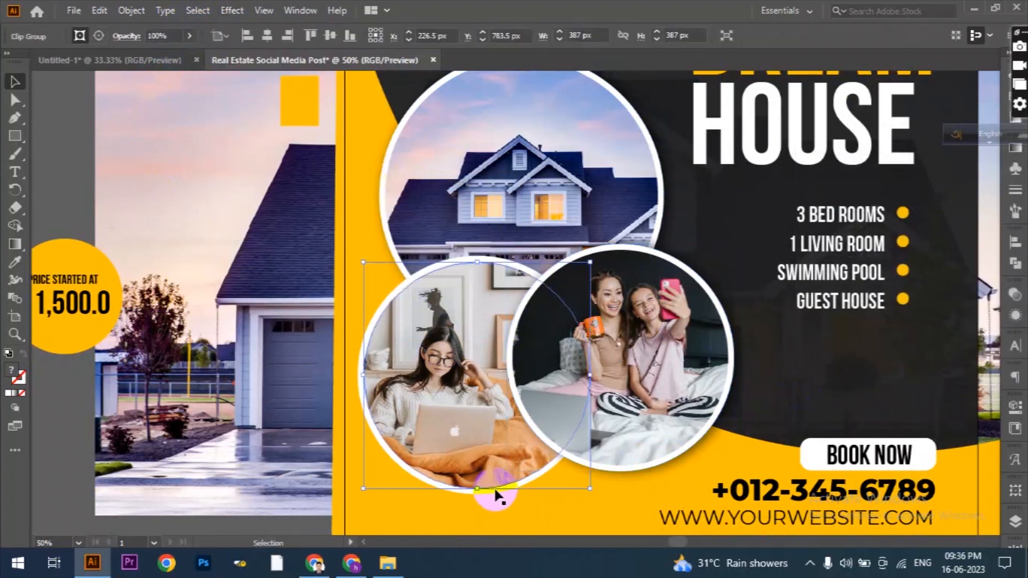
{"action": "left_click", "coordinate": [515, 485]}
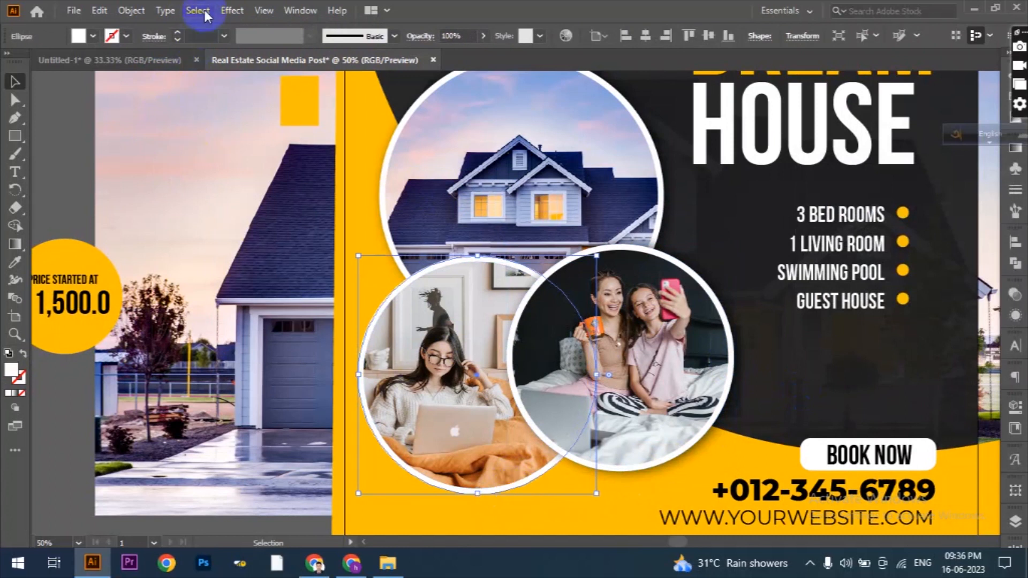
{"action": "left_click", "coordinate": [232, 10]}
{"action": "mouse_move", "coordinate": [333, 182]}
{"action": "left_click", "coordinate": [438, 181]}
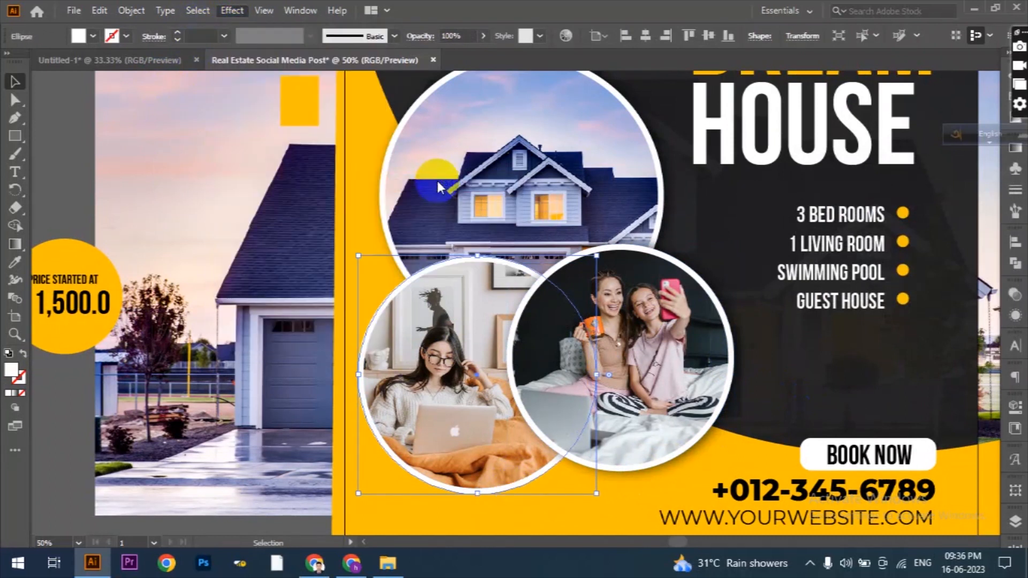
{"action": "left_click", "coordinate": [912, 359]}
Step: Move the yellow $1,500.0 price badge to where the three circular photos meet and bring it to the front
{"action": "key", "text": "ctrl+minus"}
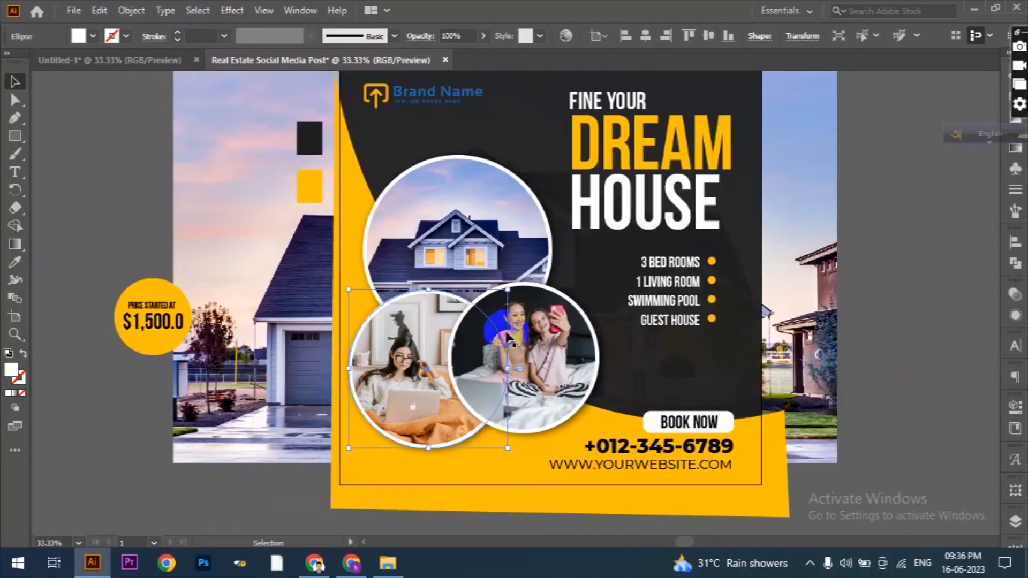
{"action": "left_click", "coordinate": [151, 320]}
{"action": "left_click_drag", "start_coordinate": [152, 320], "coordinate": [473, 298]}
{"action": "right_click", "coordinate": [474, 298]}
{"action": "mouse_move", "coordinate": [527, 210]}
{"action": "left_click", "coordinate": [650, 210]}
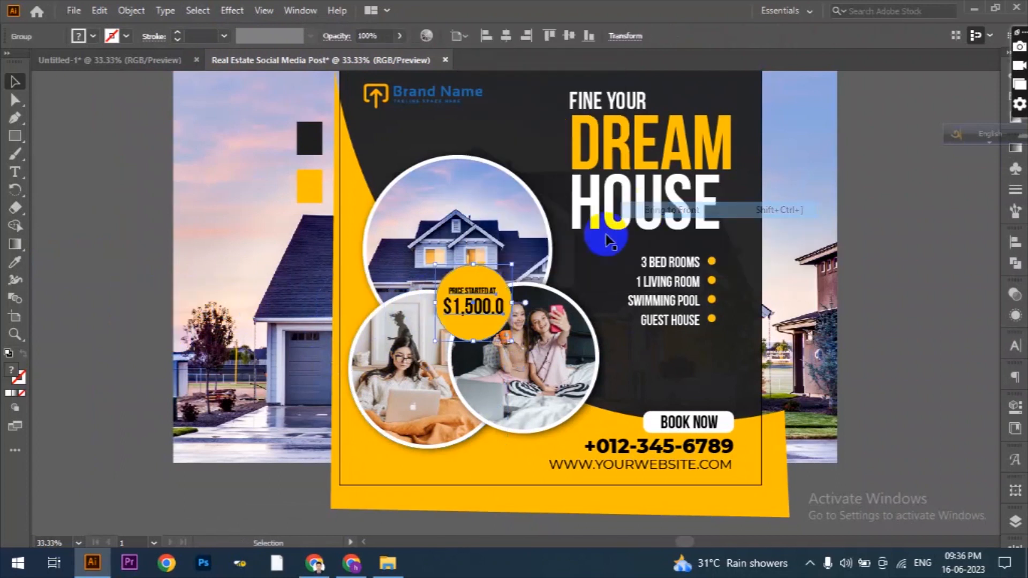
Step: Shrink the price badge and centre it over the junction of the three circles, leaving it deselected
{"action": "key", "text": "ctrl+equal"}
{"action": "left_click_drag", "start_coordinate": [478, 360], "coordinate": [479, 325]}
{"action": "left_click_drag", "start_coordinate": [478, 290], "coordinate": [470, 303]}
{"action": "key", "text": "ctrl+minus"}
{"action": "left_click", "coordinate": [757, 419]}
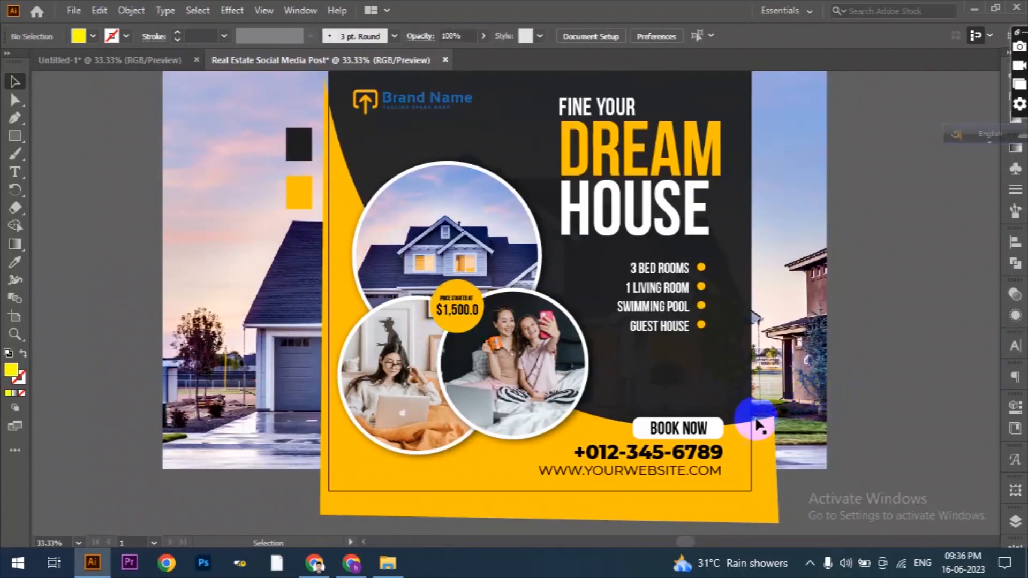
Step: Shift the house photo slightly upward inside its circular clipping mask and leave isolation mode
{"action": "scroll", "coordinate": [757, 420], "scroll_direction": "up", "scroll_amount": 1}
{"action": "scroll", "coordinate": [770, 428], "scroll_direction": "down", "scroll_amount": 1}
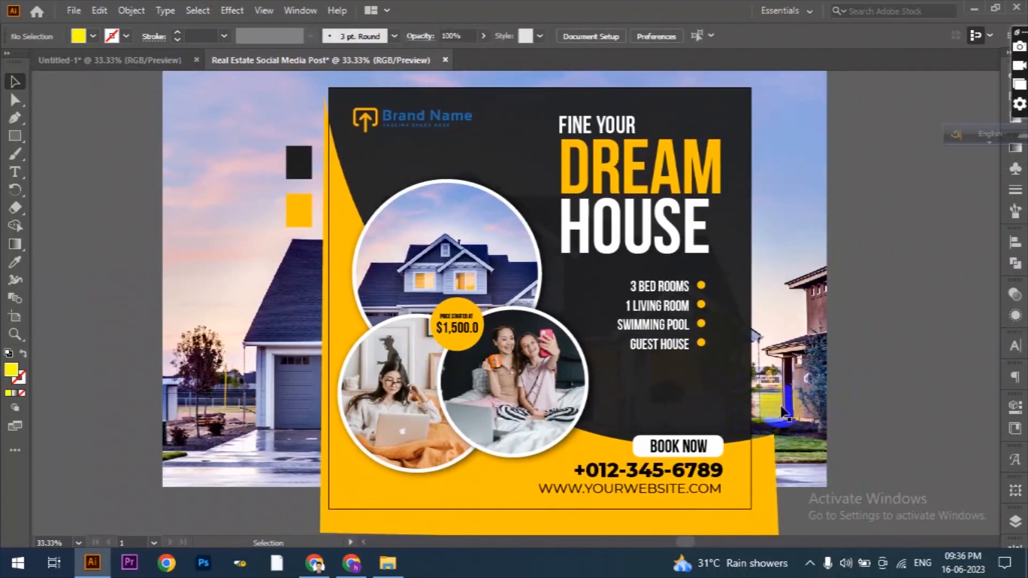
{"action": "double_click", "coordinate": [453, 260]}
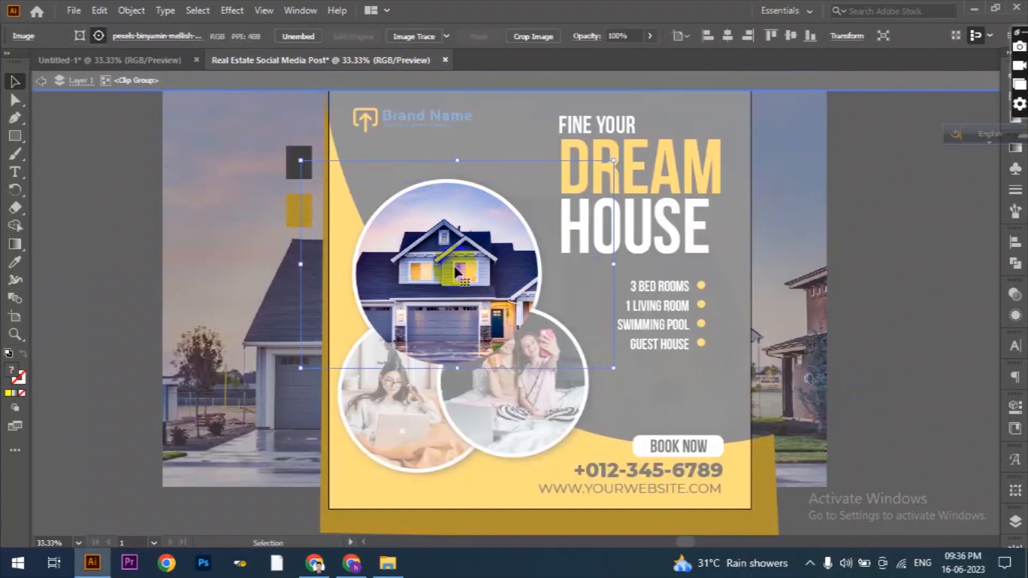
{"action": "left_click_drag", "start_coordinate": [454, 263], "coordinate": [461, 257]}
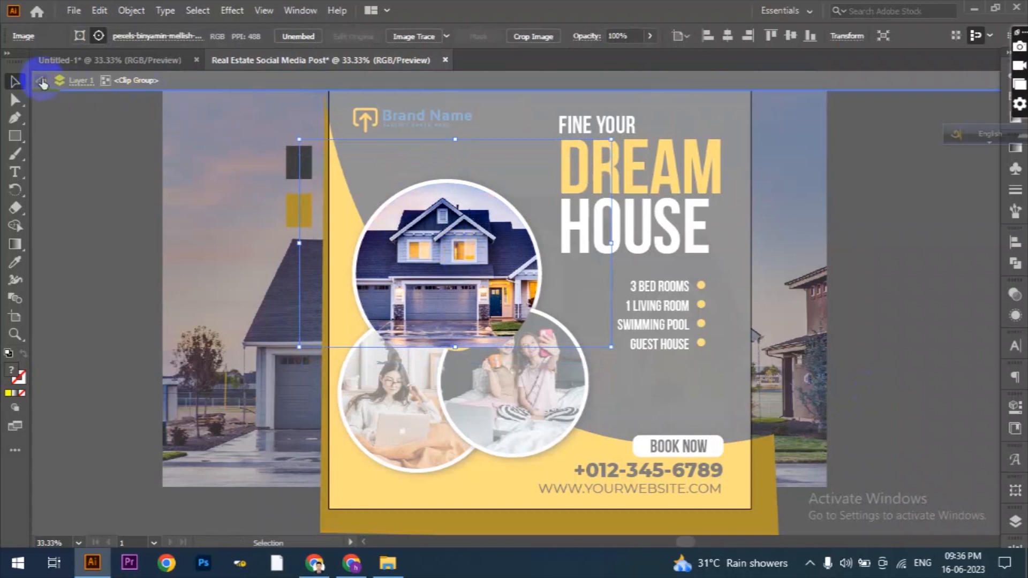
{"action": "left_click", "coordinate": [42, 81]}
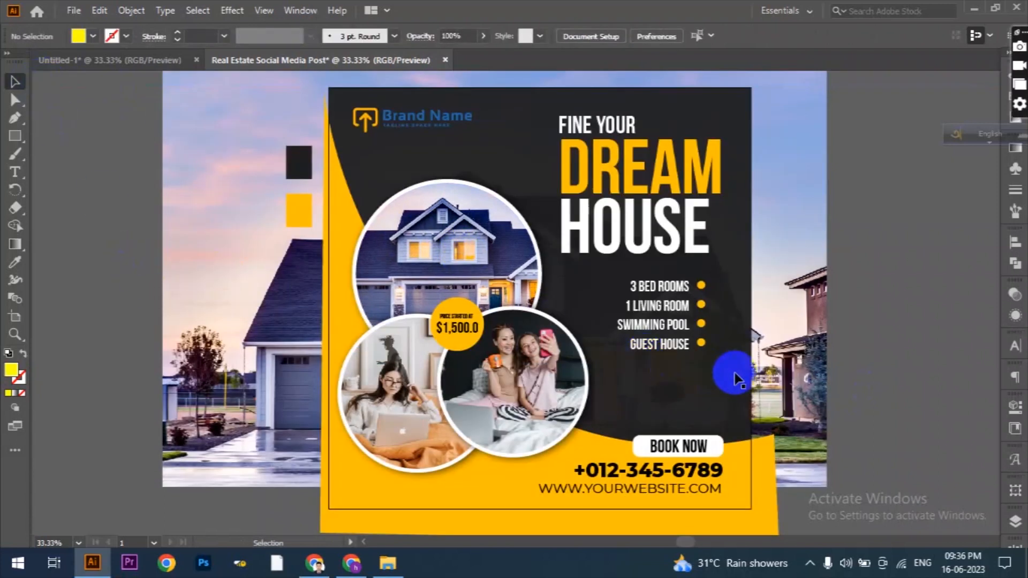
Step: Create a 1080 x 1080 px rectangle and centre it horizontally and vertically on the artboard
{"action": "scroll", "coordinate": [728, 375], "scroll_direction": "down", "scroll_amount": 1}
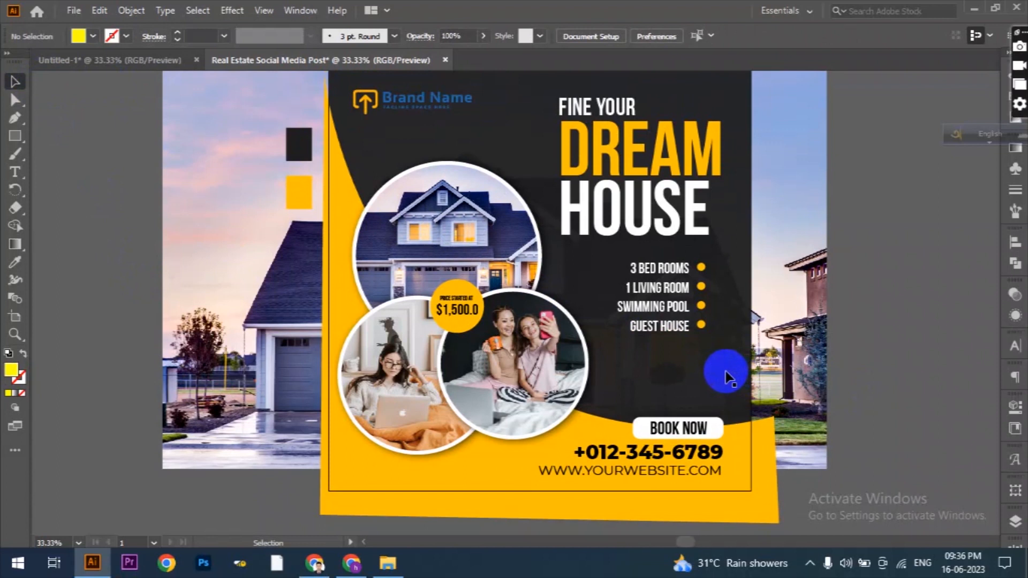
{"action": "scroll", "coordinate": [725, 371], "scroll_direction": "up", "scroll_amount": 1}
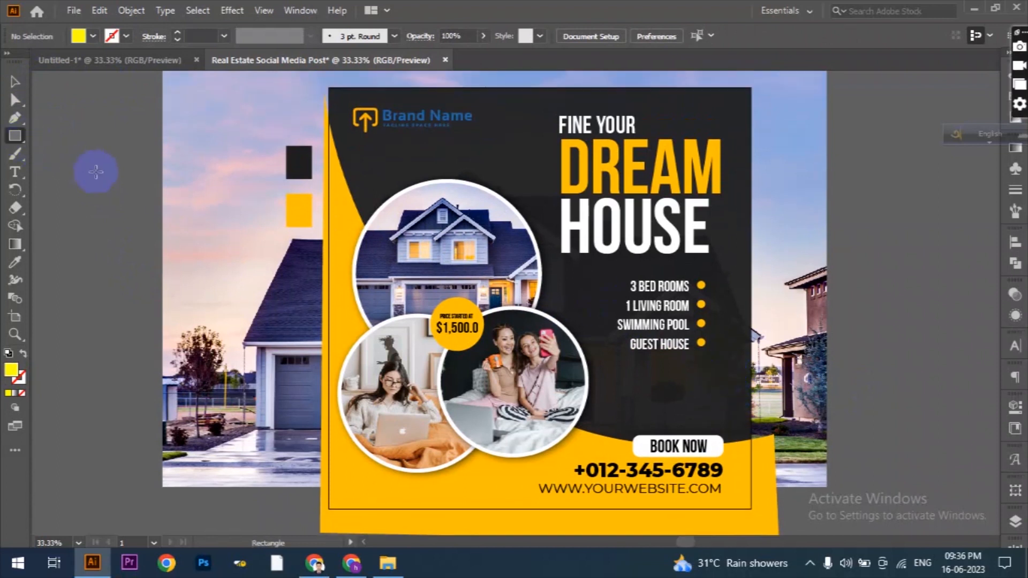
{"action": "left_click", "coordinate": [286, 257]}
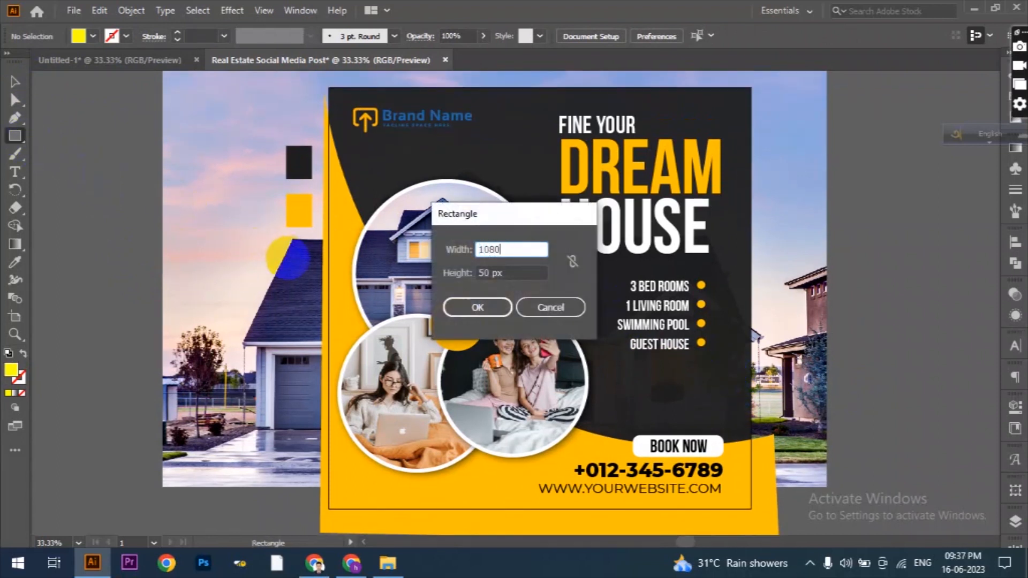
{"action": "key", "text": "Tab"}
{"action": "type", "text": "1"}
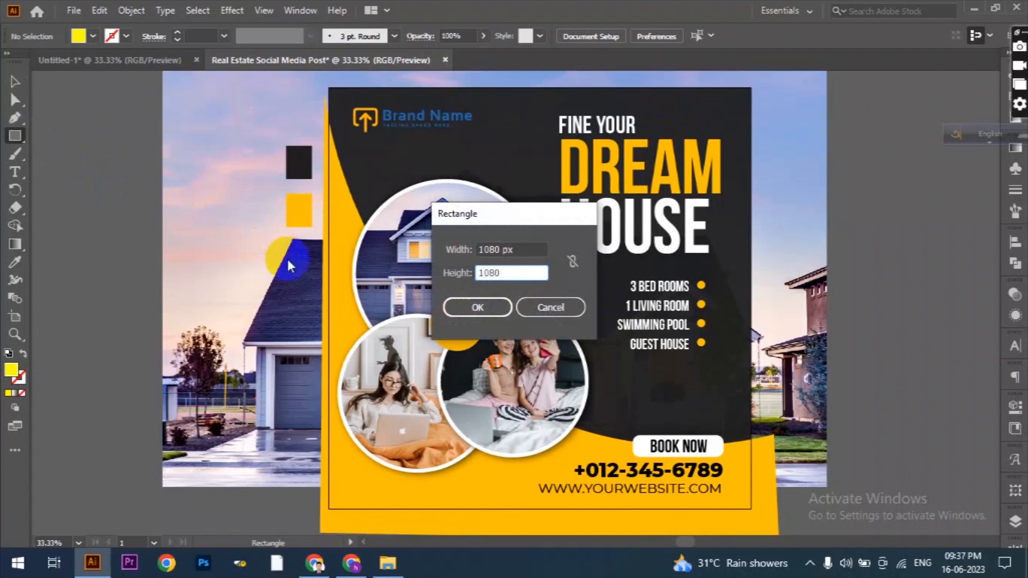
{"action": "left_click", "coordinate": [502, 311]}
{"action": "left_click", "coordinate": [624, 39]}
{"action": "left_click", "coordinate": [706, 36]}
{"action": "scroll", "coordinate": [264, 133], "scroll_direction": "up", "scroll_amount": 1}
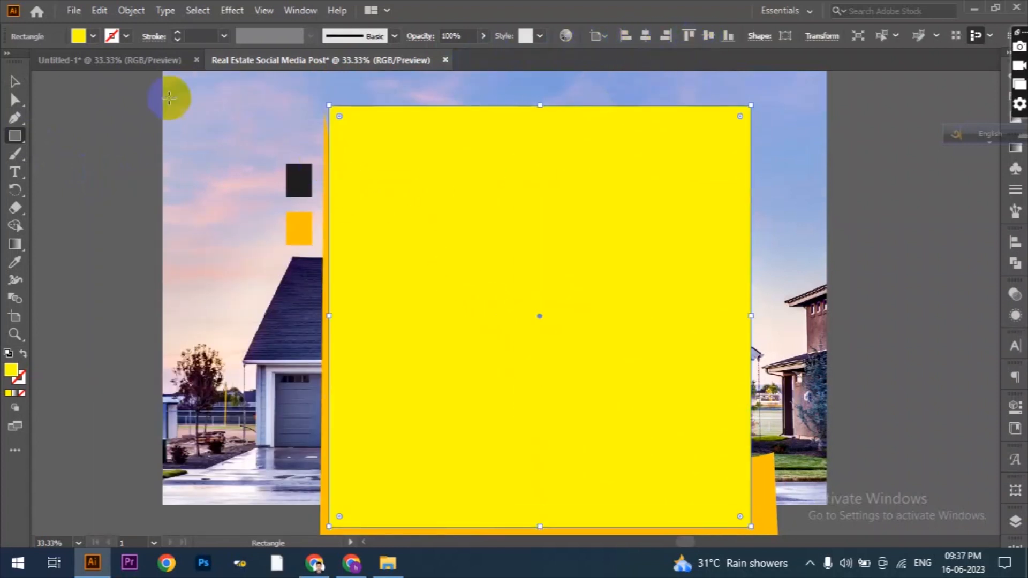
Step: Lower the yellow rectangle's opacity to 38% and return to the Selection tool
{"action": "left_click", "coordinate": [482, 36]}
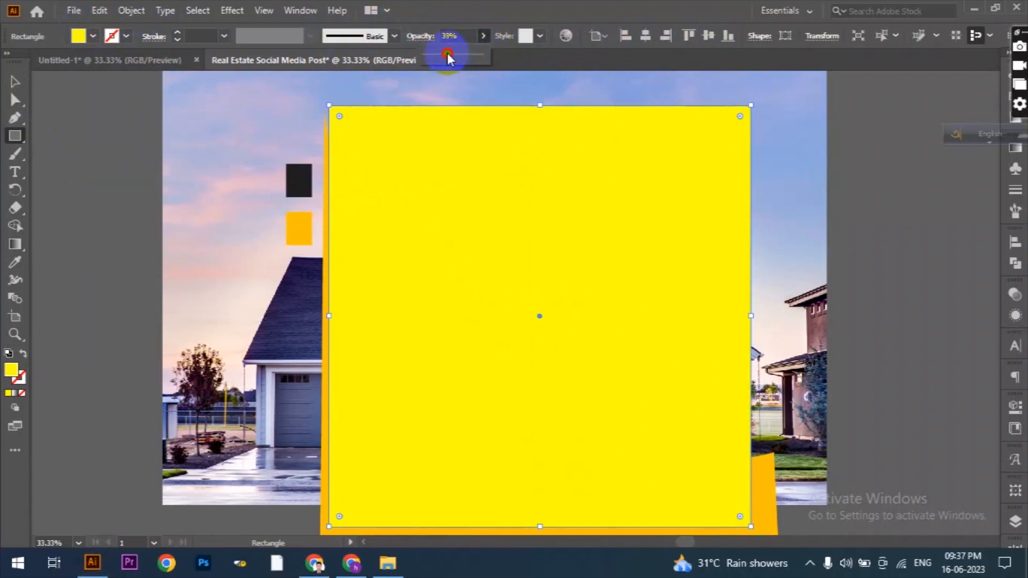
{"action": "left_click_drag", "start_coordinate": [447, 54], "coordinate": [446, 54]}
{"action": "left_click", "coordinate": [15, 85]}
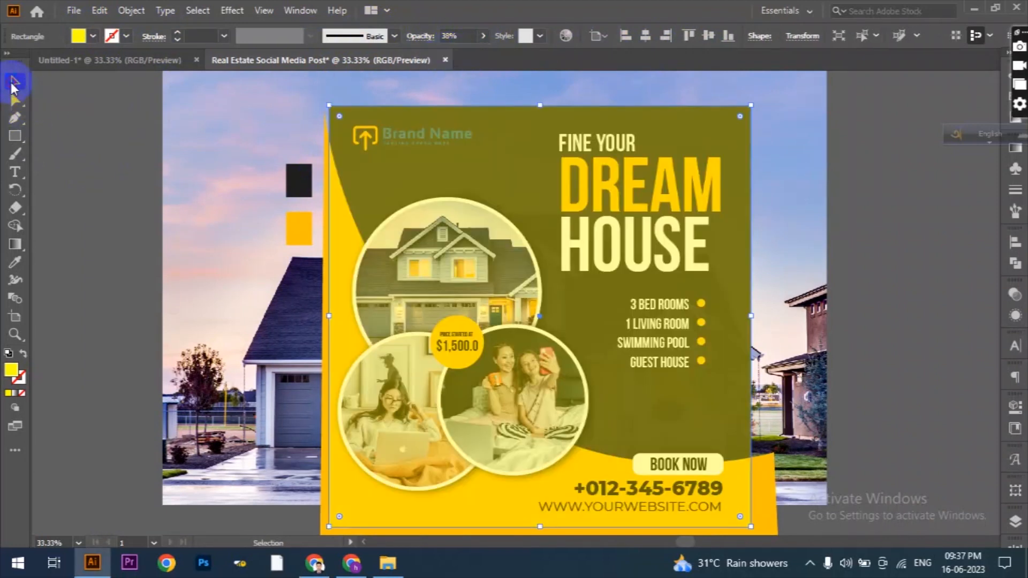
Step: Offset the yellow rectangle's path by -39 px with miter joins and fill the inner copy red
{"action": "left_click", "coordinate": [131, 10]}
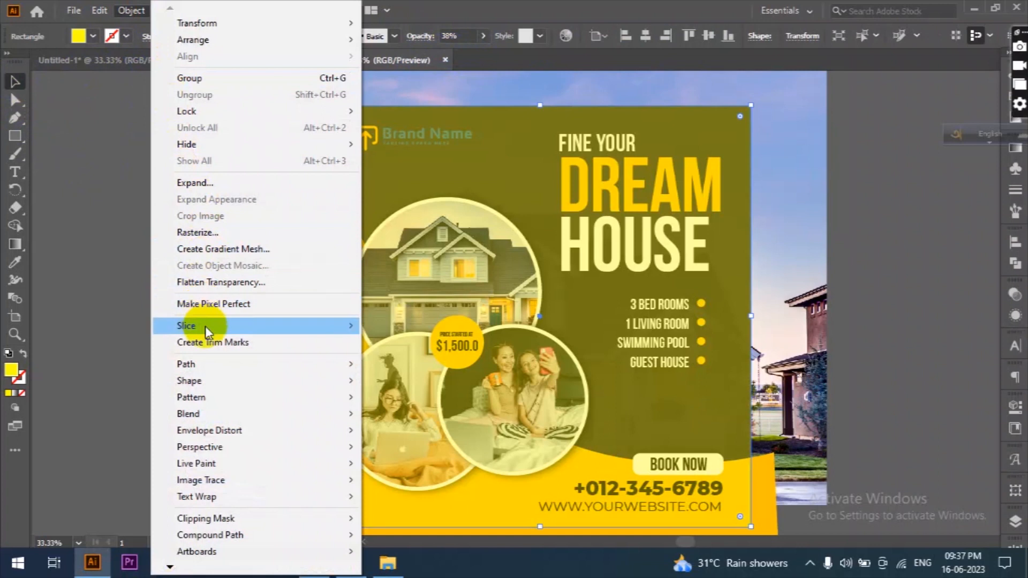
{"action": "mouse_move", "coordinate": [216, 364]}
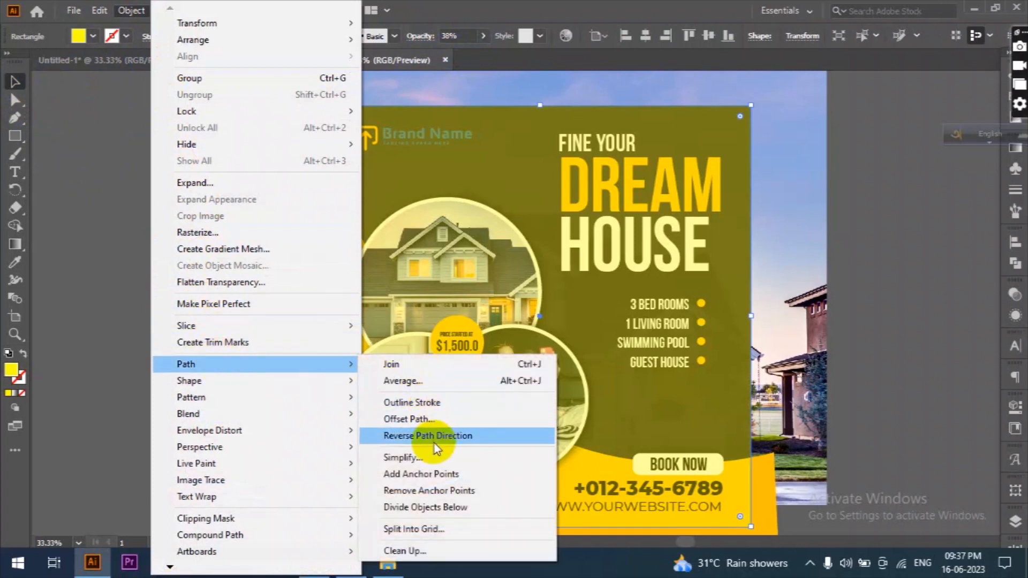
{"action": "left_click", "coordinate": [418, 419]}
{"action": "key", "text": "Down"}
{"action": "key", "text": "Down"}
{"action": "key", "text": "Down"}
{"action": "key", "text": "Down"}
{"action": "key", "text": "Down"}
{"action": "key", "text": "Down"}
{"action": "key", "text": "Down"}
{"action": "key", "text": "Down"}
{"action": "key", "text": "Down"}
{"action": "key", "text": "Down"}
{"action": "key", "text": "Down"}
{"action": "key", "text": "Down"}
{"action": "key", "text": "Down"}
{"action": "key", "text": "Down"}
{"action": "key", "text": "Down"}
{"action": "key", "text": "Down"}
{"action": "key", "text": "Down"}
{"action": "key", "text": "Down"}
{"action": "key", "text": "Down"}
{"action": "key", "text": "Down"}
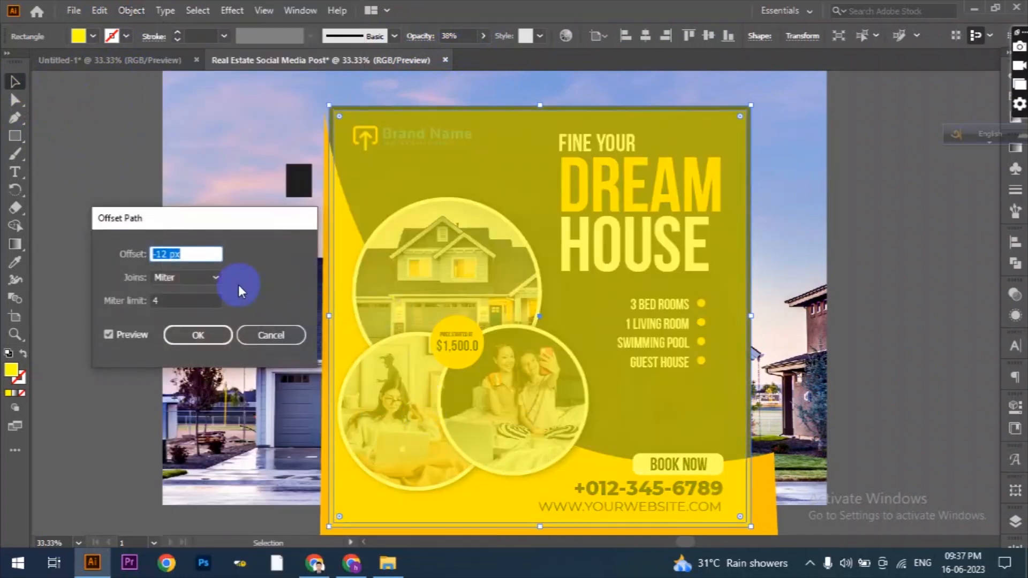
{"action": "key", "text": "Down"}
{"action": "key", "text": "Down"}
{"action": "key", "text": "Down"}
{"action": "key", "text": "Down"}
{"action": "key", "text": "Down"}
{"action": "key", "text": "Down"}
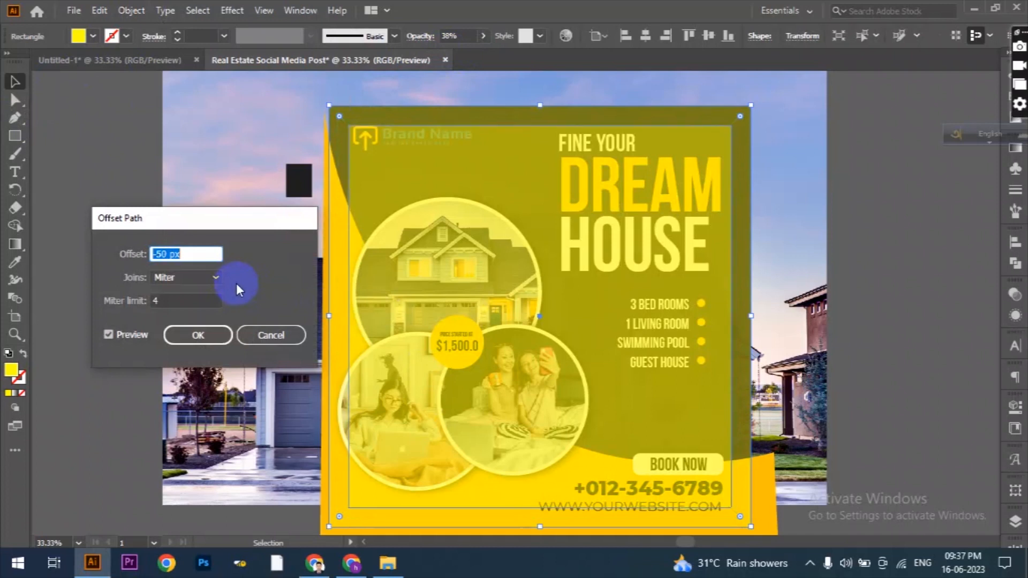
{"action": "left_click", "coordinate": [222, 335]}
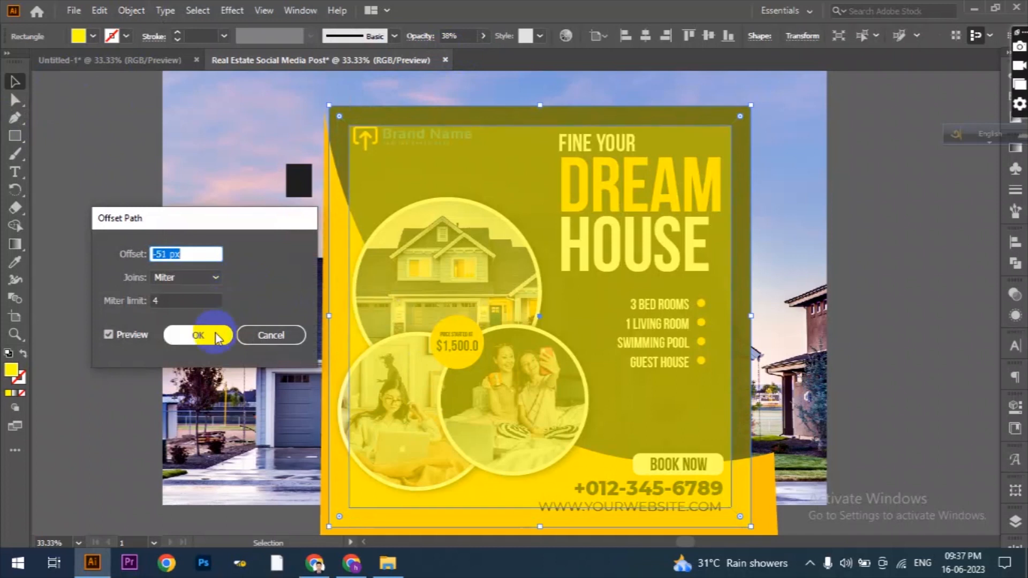
{"action": "key", "text": "Up"}
{"action": "key", "text": "Up"}
{"action": "key", "text": "Up"}
{"action": "key", "text": "Up"}
{"action": "key", "text": "Up"}
{"action": "key", "text": "Up"}
{"action": "key", "text": "Up"}
{"action": "key", "text": "Up"}
{"action": "key", "text": "Up"}
{"action": "key", "text": "Up"}
{"action": "key", "text": "Up"}
{"action": "key", "text": "Up"}
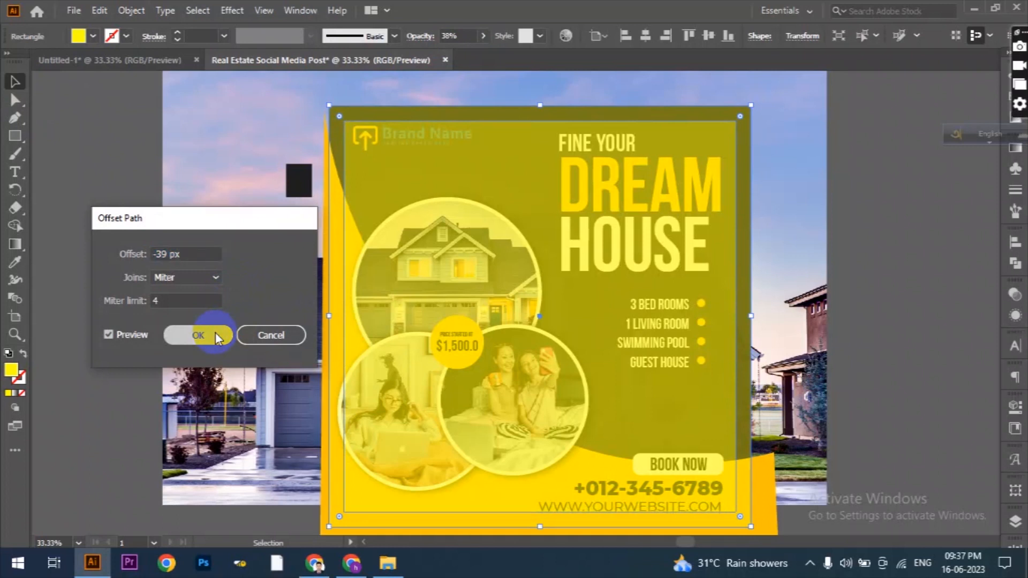
{"action": "left_click", "coordinate": [216, 335]}
{"action": "left_click", "coordinate": [92, 36]}
{"action": "left_click", "coordinate": [63, 57]}
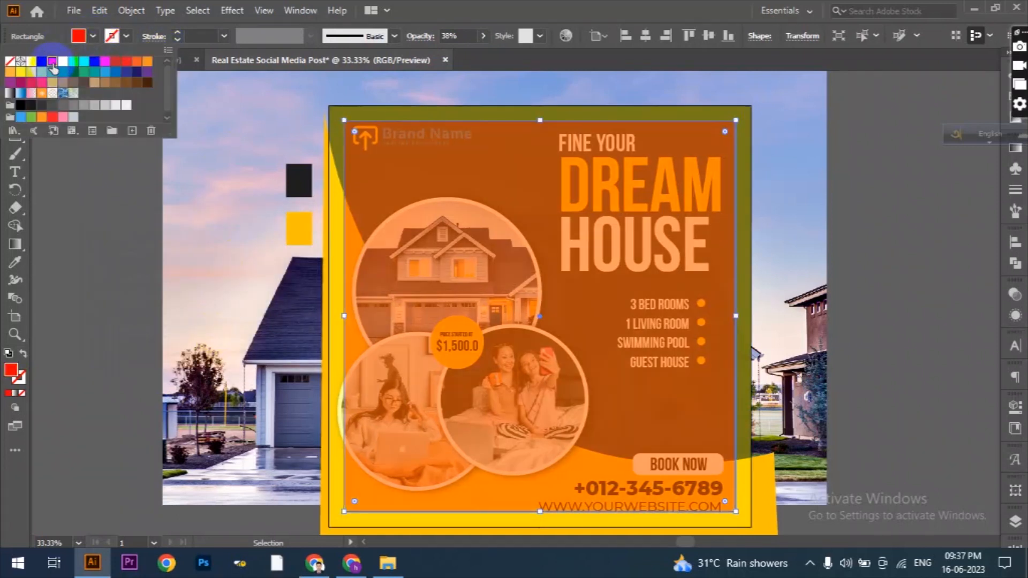
Step: Show the rulers and place guides along the red rectangle's left and top edges
{"action": "scroll", "coordinate": [360, 115], "scroll_direction": "up", "scroll_amount": 1}
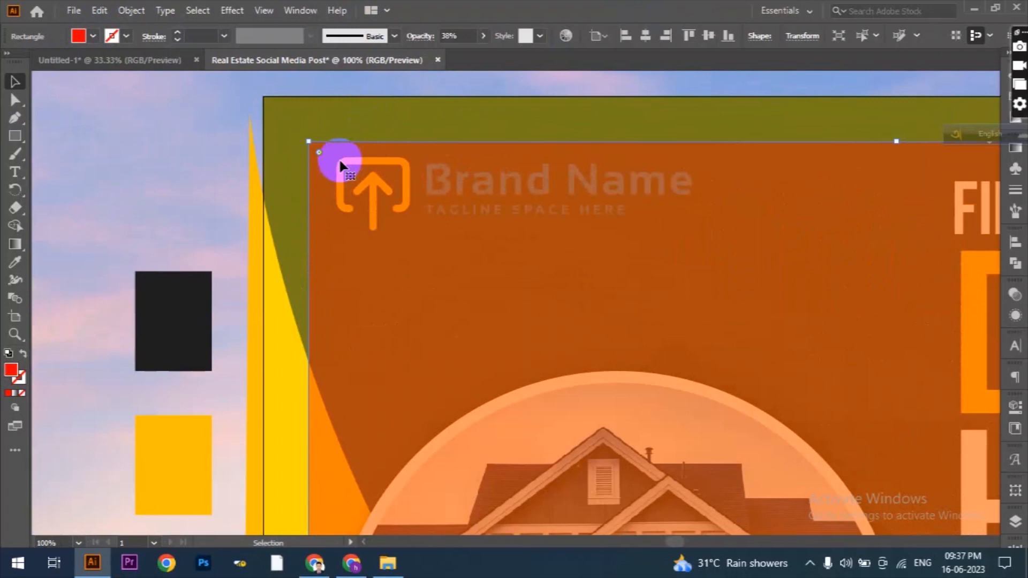
{"action": "key", "text": "ctrl+r"}
{"action": "left_click_drag", "start_coordinate": [38, 149], "coordinate": [315, 193]}
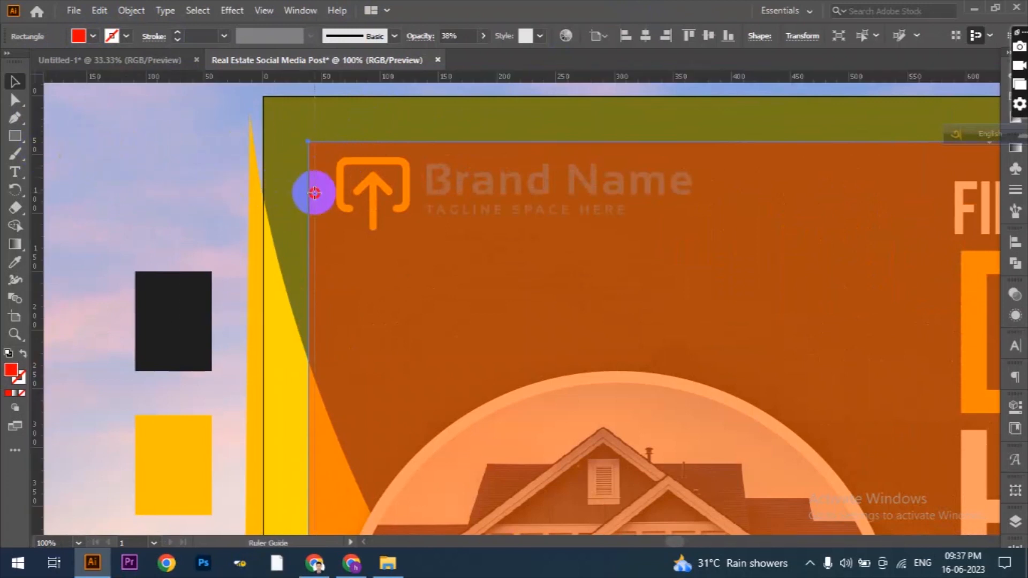
{"action": "left_click_drag", "start_coordinate": [355, 77], "coordinate": [360, 142]}
Step: Place guides along the red rectangle's bottom and right edges
{"action": "scroll", "coordinate": [228, 185], "scroll_direction": "down", "scroll_amount": 3}
{"action": "scroll", "coordinate": [642, 390], "scroll_direction": "up", "scroll_amount": 3}
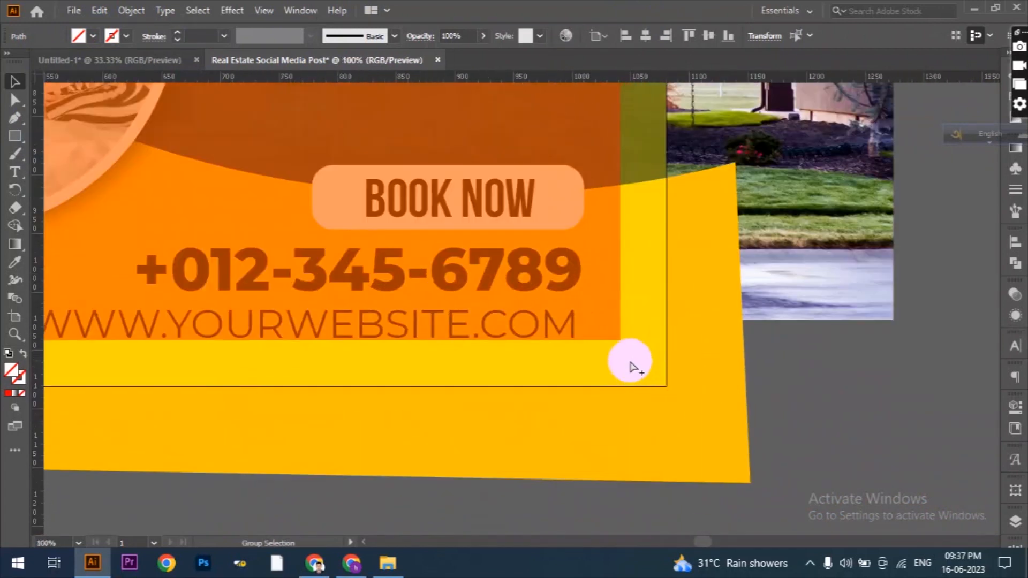
{"action": "left_click_drag", "start_coordinate": [649, 77], "coordinate": [638, 344]}
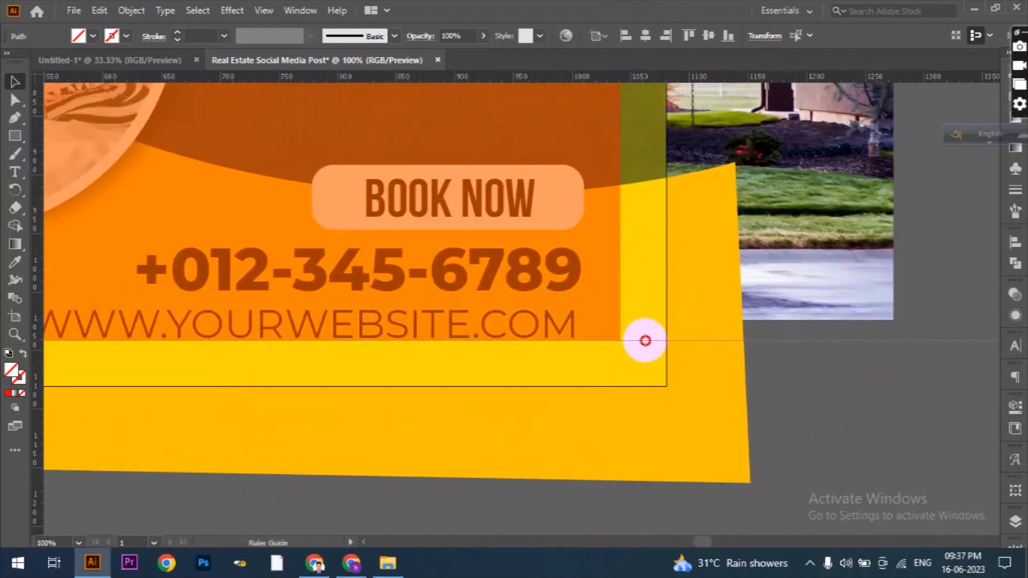
{"action": "left_click_drag", "start_coordinate": [645, 346], "coordinate": [645, 345]}
{"action": "left_click_drag", "start_coordinate": [42, 266], "coordinate": [625, 353]}
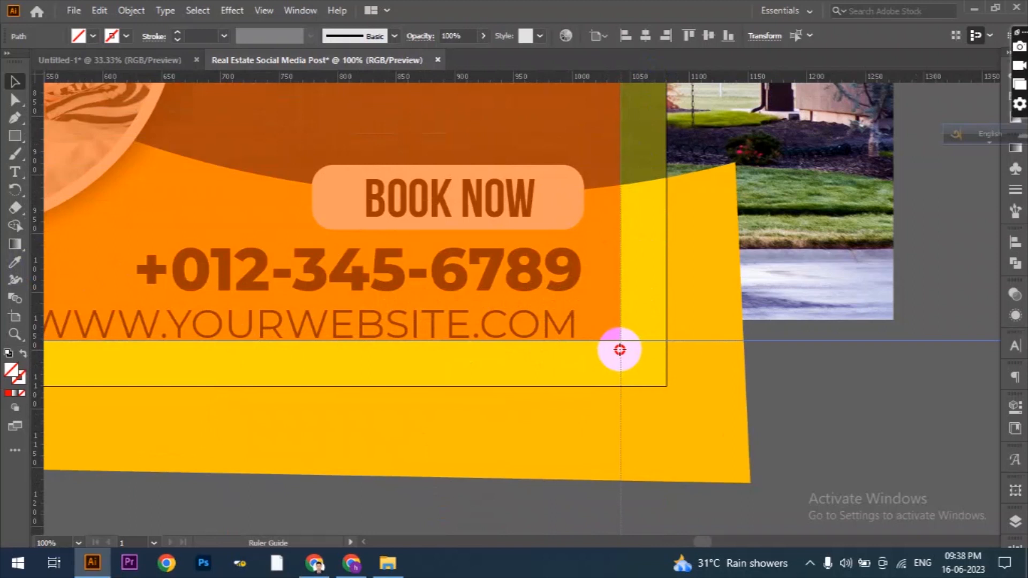
Step: Settle the vertical guide on the red rectangle's right edge, and delete the red and yellow helper rectangles
{"action": "left_click_drag", "start_coordinate": [621, 349], "coordinate": [622, 351]}
{"action": "key", "text": "ctrl+minus"}
{"action": "key", "text": "ctrl+minus"}
{"action": "key", "text": "ctrl+minus"}
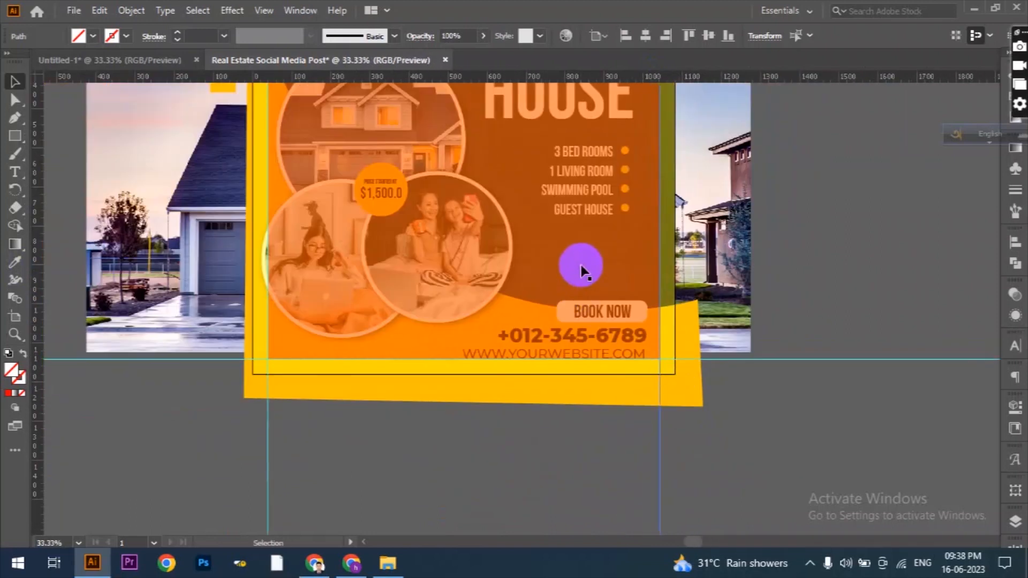
{"action": "left_click", "coordinate": [579, 263]}
{"action": "key", "text": "Delete"}
{"action": "left_click", "coordinate": [581, 265]}
{"action": "key", "text": "Delete"}
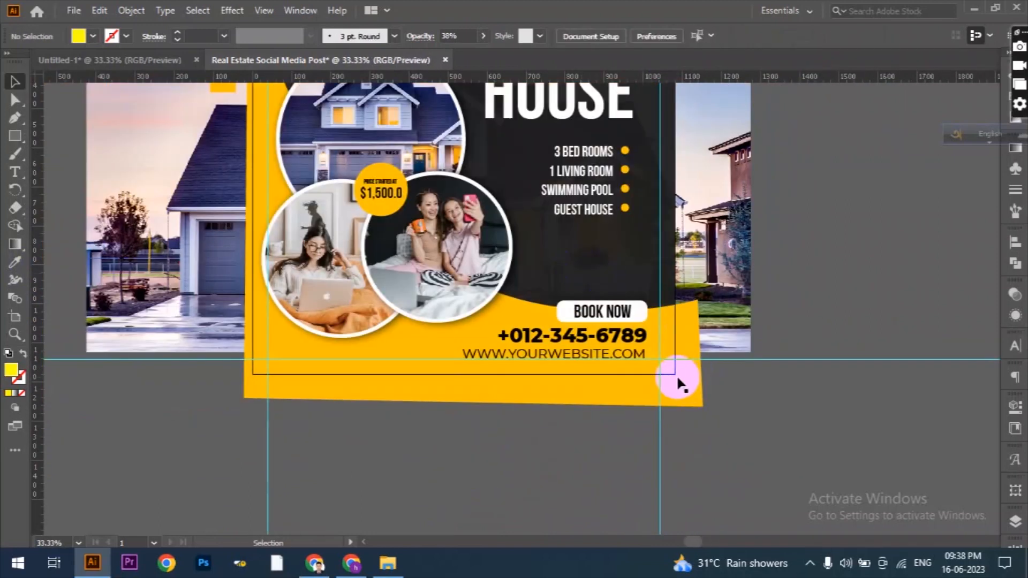
Step: Center the BOOK NOW text on its white rounded button horizontally and vertically, aligning to the selection
{"action": "scroll", "coordinate": [676, 359], "scroll_direction": "up", "scroll_amount": 1}
{"action": "scroll", "coordinate": [675, 359], "scroll_direction": "up", "scroll_amount": 2}
{"action": "left_click", "coordinate": [522, 223], "text": "alt"}
{"action": "left_click", "coordinate": [568, 222]}
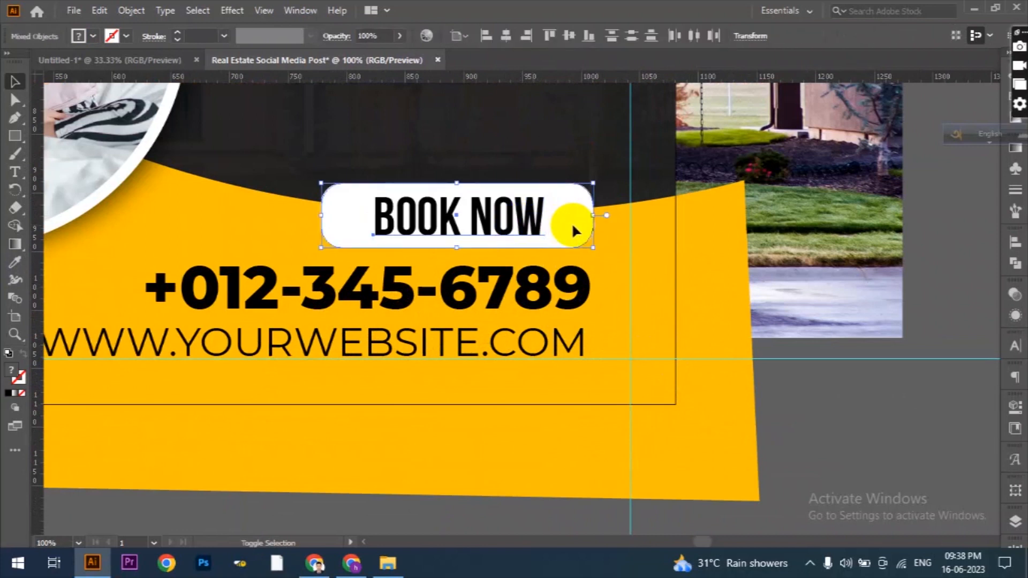
{"action": "left_click", "coordinate": [459, 36]}
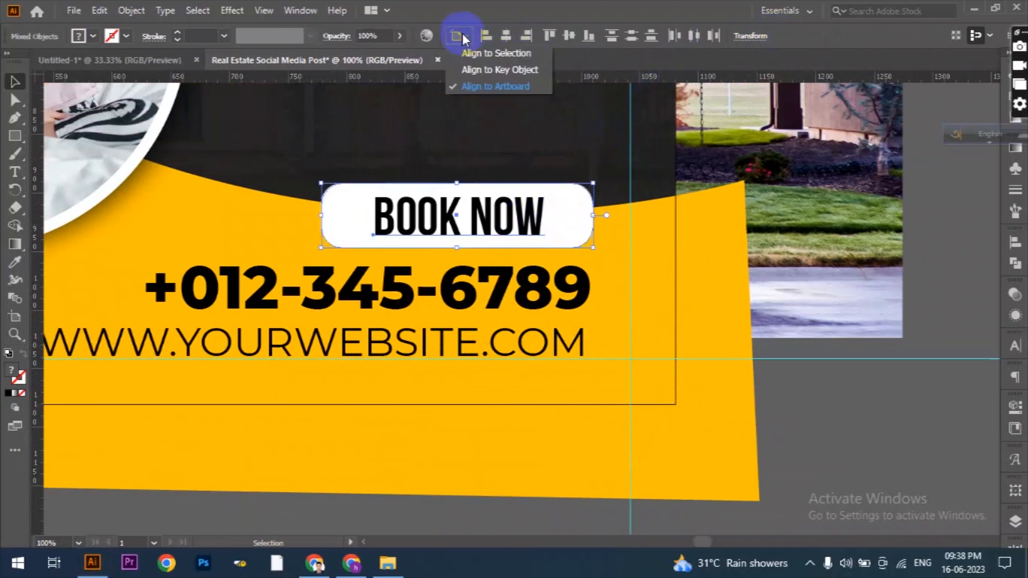
{"action": "left_click", "coordinate": [504, 62]}
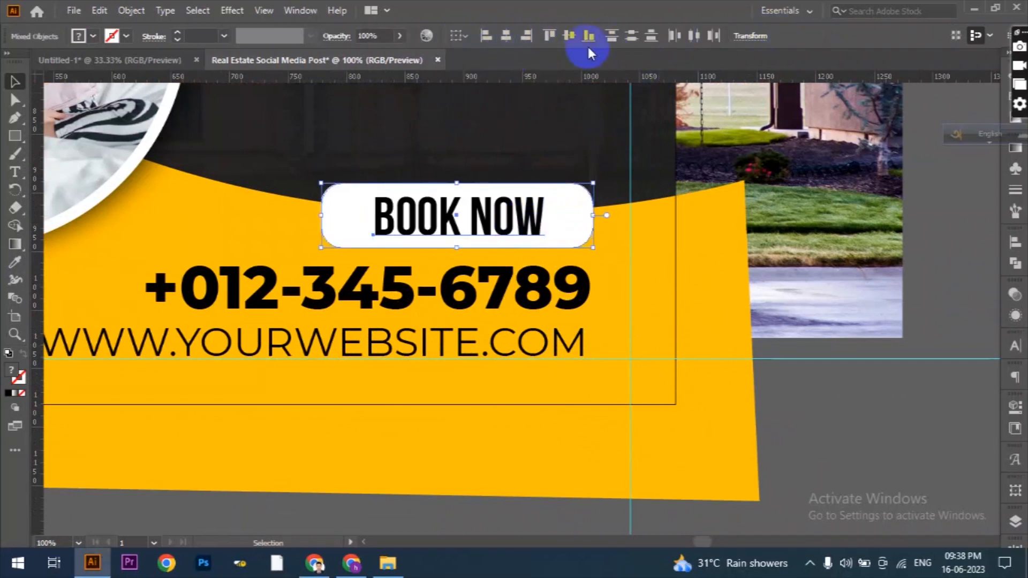
{"action": "left_click", "coordinate": [570, 36]}
{"action": "left_click", "coordinate": [507, 36]}
Step: Move the BOOK NOW button and its text so the button's right edge meets the right margin guide
{"action": "left_click_drag", "start_coordinate": [508, 227], "coordinate": [555, 228]}
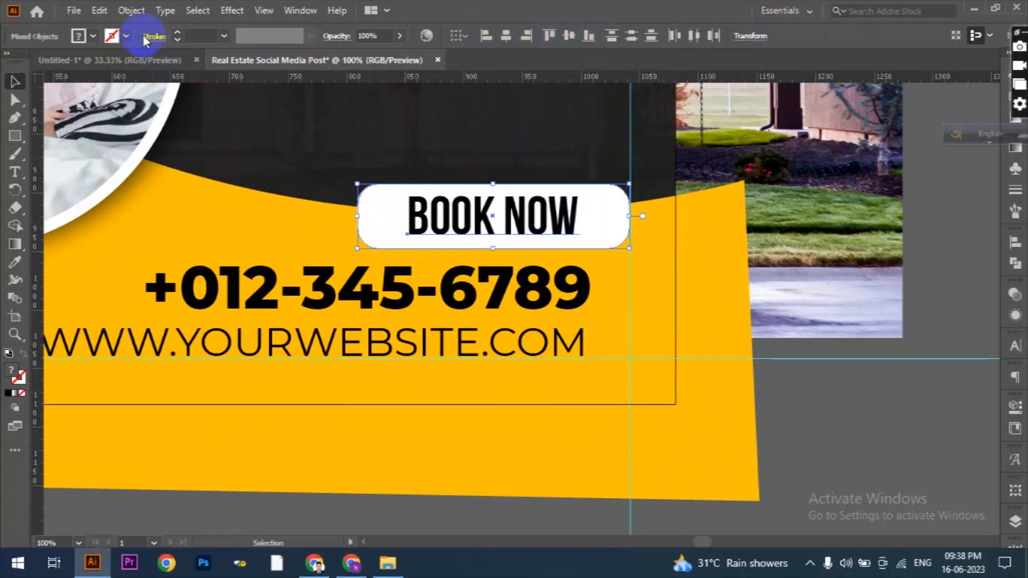
{"action": "left_click", "coordinate": [131, 10]}
{"action": "left_click", "coordinate": [386, 107]}
Step: Move the phone number and website lines together so they end at the right margin guide
{"action": "left_click", "coordinate": [538, 298]}
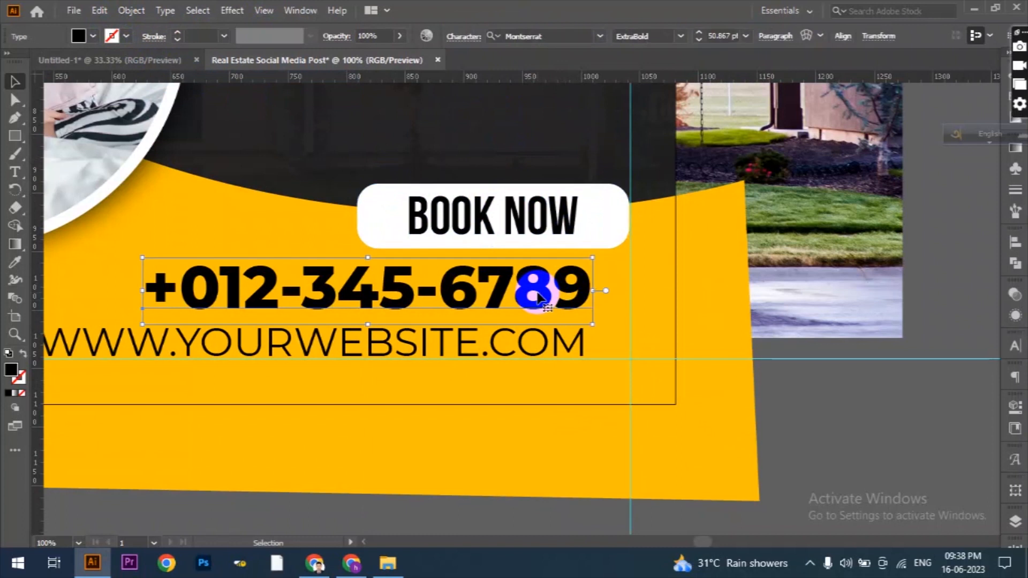
{"action": "left_click", "coordinate": [544, 350], "text": "shift"}
{"action": "left_click_drag", "start_coordinate": [545, 350], "coordinate": [587, 349]}
{"action": "left_click", "coordinate": [769, 415]}
{"action": "left_click", "coordinate": [609, 347]}
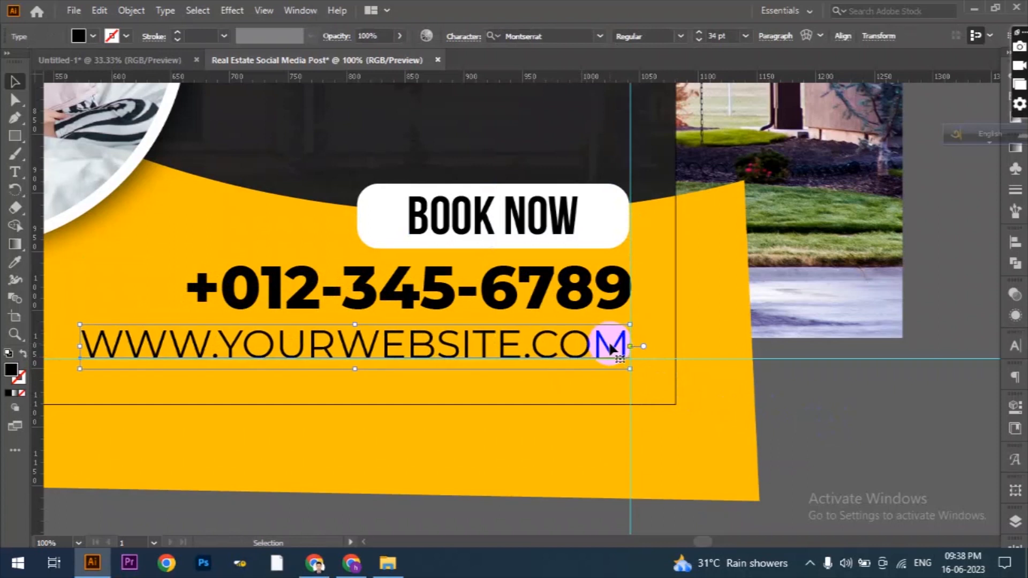
Step: Move the bulleted feature list sideways so its yellow dots meet the right margin guide
{"action": "scroll", "coordinate": [567, 284], "scroll_direction": "up", "scroll_amount": 5}
{"action": "scroll", "coordinate": [567, 284], "scroll_direction": "up", "scroll_amount": 3}
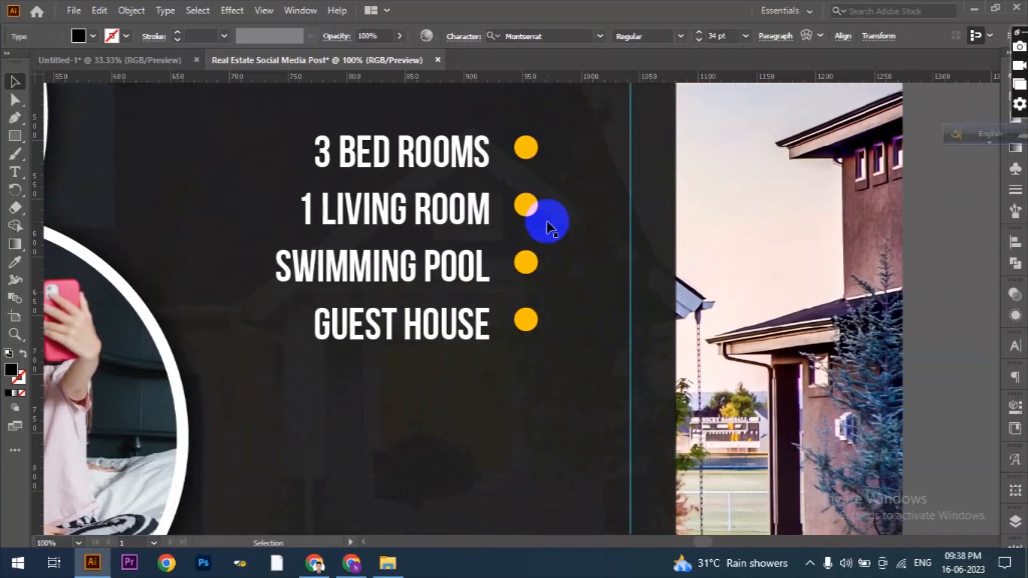
{"action": "left_click_drag", "start_coordinate": [527, 203], "coordinate": [612, 201]}
Step: Move the FINE YOUR DREAM HOUSE headline into the corner formed by the top and right margin guides
{"action": "key", "text": "ctrl+minus"}
{"action": "scroll", "coordinate": [659, 305], "scroll_direction": "up", "scroll_amount": 6}
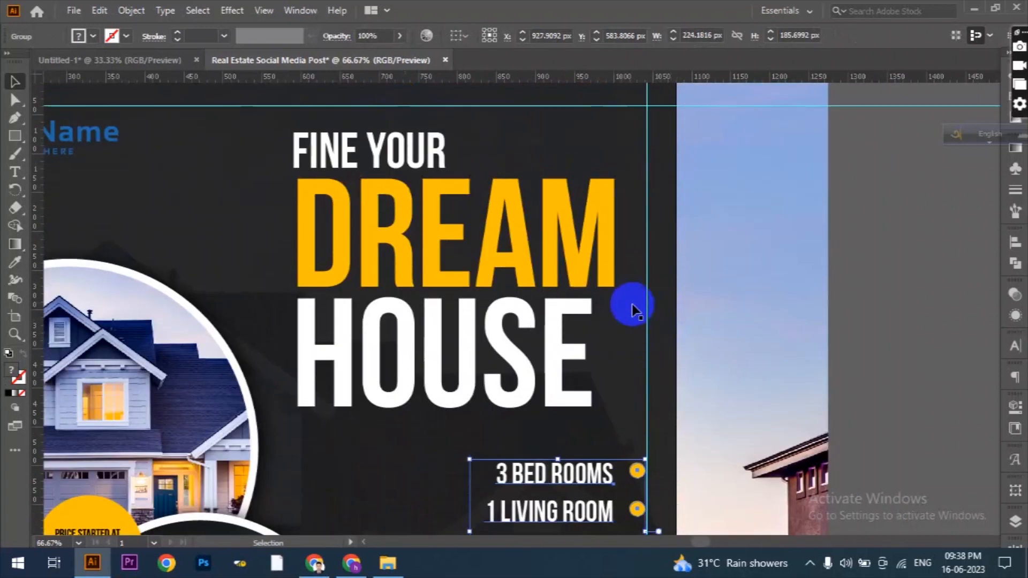
{"action": "left_click_drag", "start_coordinate": [605, 275], "coordinate": [635, 248]}
{"action": "scroll", "coordinate": [326, 201], "scroll_direction": "down", "scroll_amount": 2}
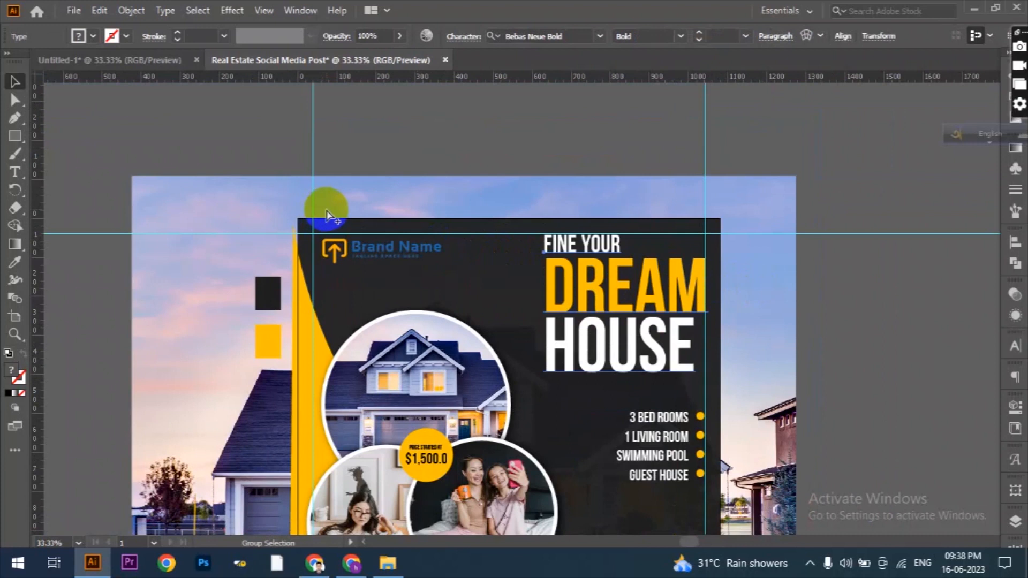
Step: Move the Brand Name logo into the corner formed by the top and left margin guides
{"action": "scroll", "coordinate": [351, 272], "scroll_direction": "up", "scroll_amount": 2}
{"action": "scroll", "coordinate": [353, 272], "scroll_direction": "down", "scroll_amount": 1}
{"action": "left_click_drag", "start_coordinate": [355, 239], "coordinate": [343, 229]}
{"action": "left_click_drag", "start_coordinate": [372, 261], "coordinate": [372, 261]}
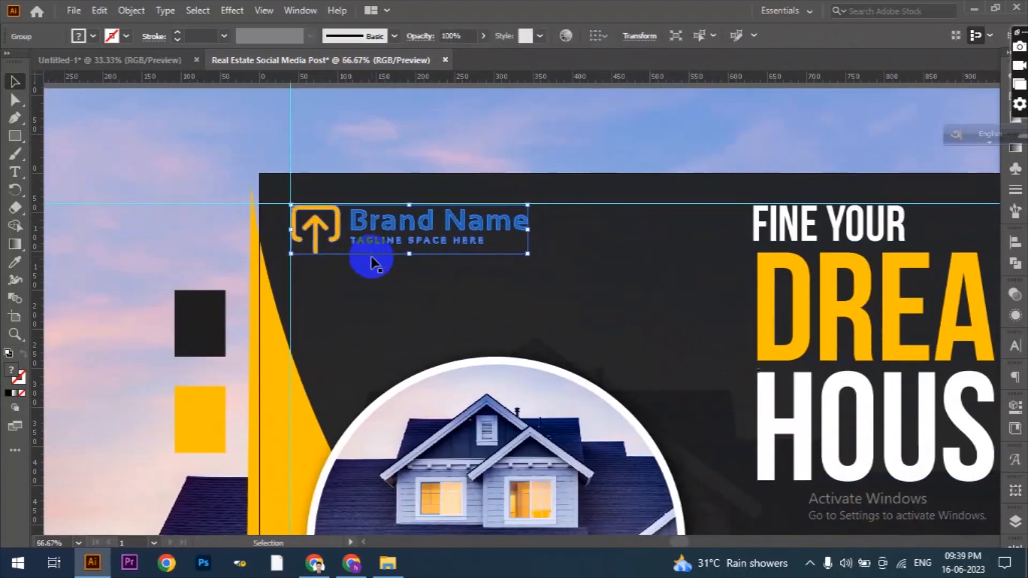
Step: Delete the four margin guides around the post
{"action": "scroll", "coordinate": [298, 229], "scroll_direction": "down", "scroll_amount": 1}
{"action": "scroll", "coordinate": [321, 268], "scroll_direction": "down", "scroll_amount": 2}
{"action": "scroll", "coordinate": [473, 387], "scroll_direction": "up", "scroll_amount": 1}
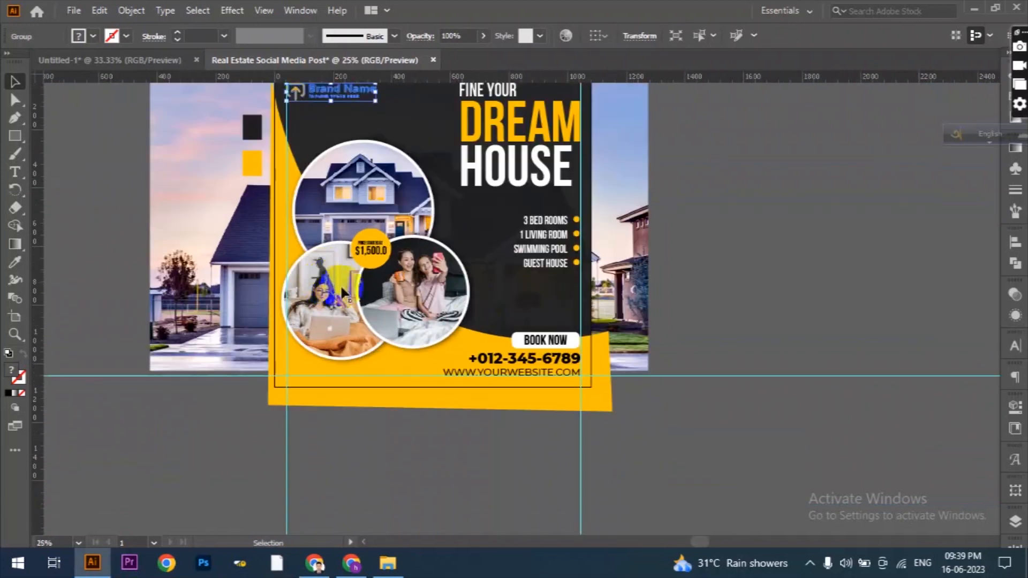
{"action": "scroll", "coordinate": [618, 393], "scroll_direction": "down", "scroll_amount": 1}
{"action": "left_click_drag", "start_coordinate": [770, 440], "coordinate": [776, 445]}
{"action": "key", "text": "Delete"}
{"action": "left_click_drag", "start_coordinate": [621, 465], "coordinate": [339, 459]}
{"action": "key", "text": "Delete"}
{"action": "left_click_drag", "start_coordinate": [737, 179], "coordinate": [739, 252]}
{"action": "key", "text": "Delete"}
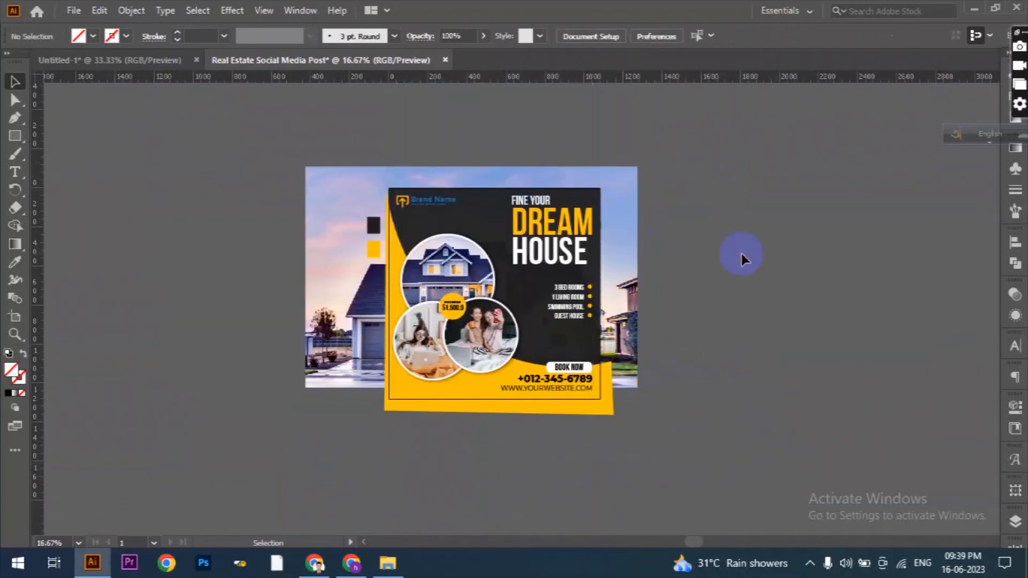
Step: Create a 1080 x 1080 px rectangle over the artwork and fill it blue
{"action": "left_click", "coordinate": [270, 256]}
{"action": "left_click", "coordinate": [474, 304]}
{"action": "left_click", "coordinate": [83, 41]}
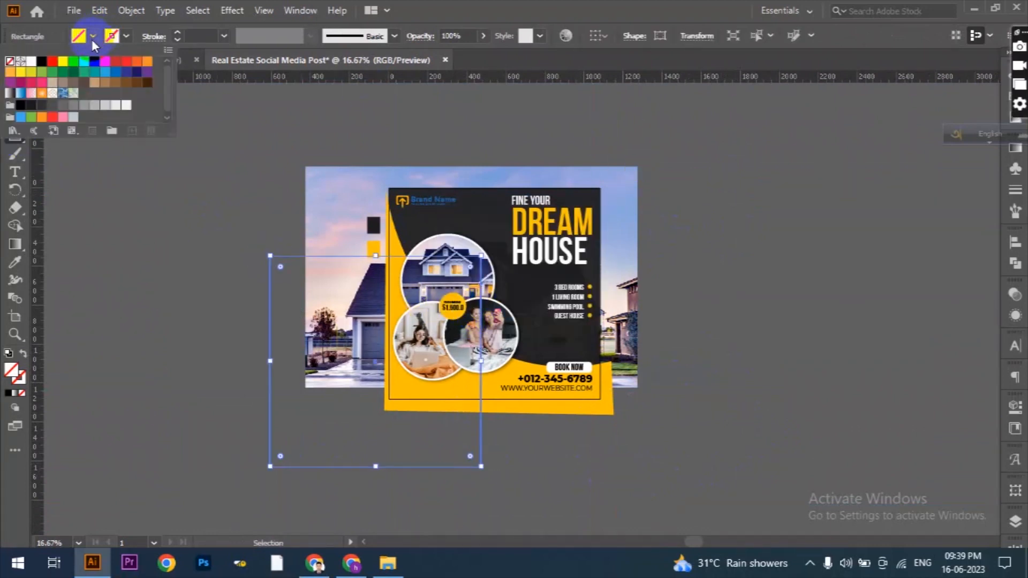
{"action": "left_click", "coordinate": [93, 62]}
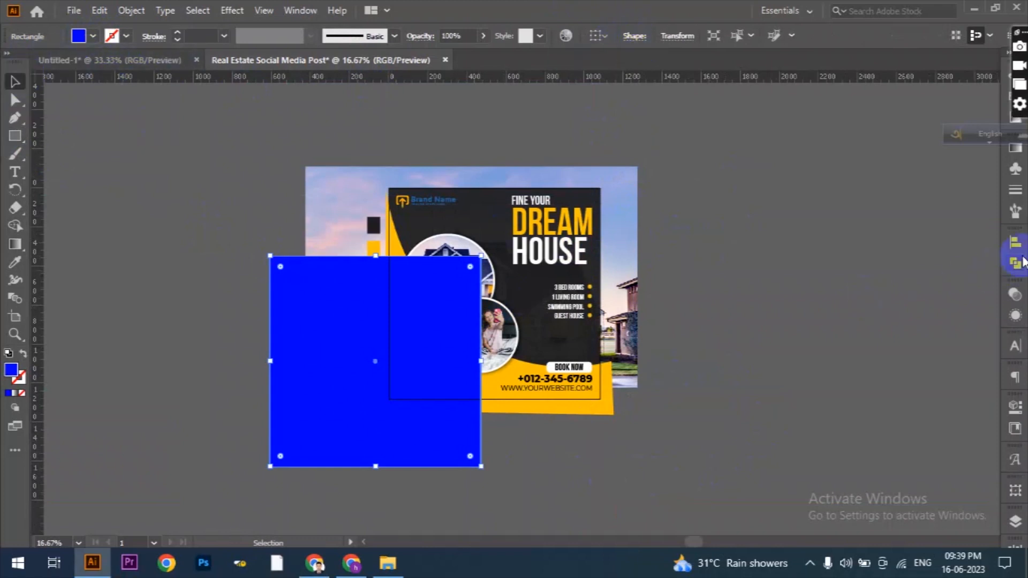
Step: Center the blue square horizontally and vertically relative to the artboard
{"action": "left_click", "coordinate": [1015, 246]}
{"action": "left_click", "coordinate": [976, 366]}
{"action": "left_click", "coordinate": [947, 414]}
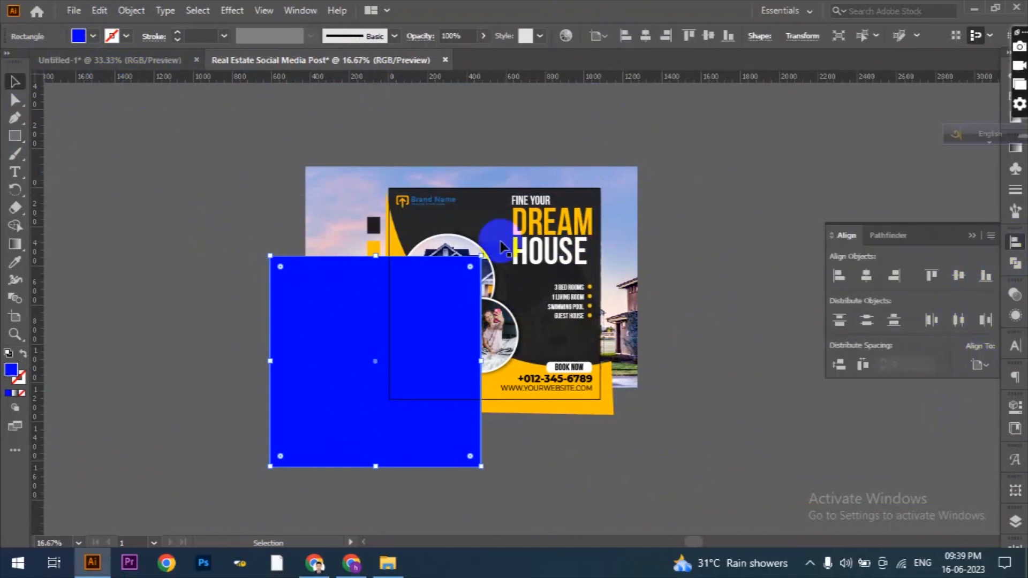
{"action": "left_click", "coordinate": [645, 35]}
{"action": "left_click", "coordinate": [708, 35]}
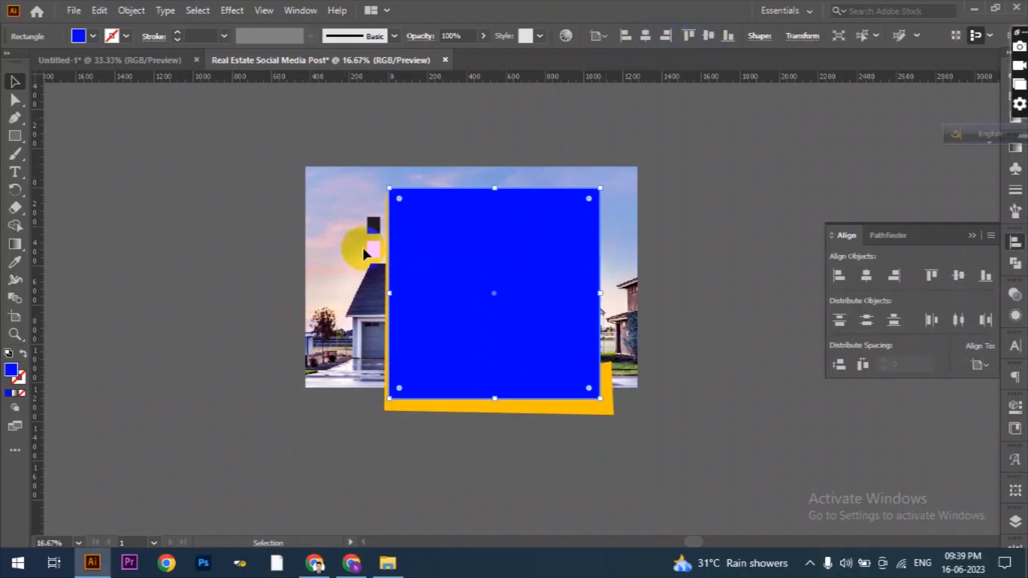
Step: Select all the artwork together with the blue square and make a clipping mask that crops the design to the artboard
{"action": "left_click", "coordinate": [131, 10]}
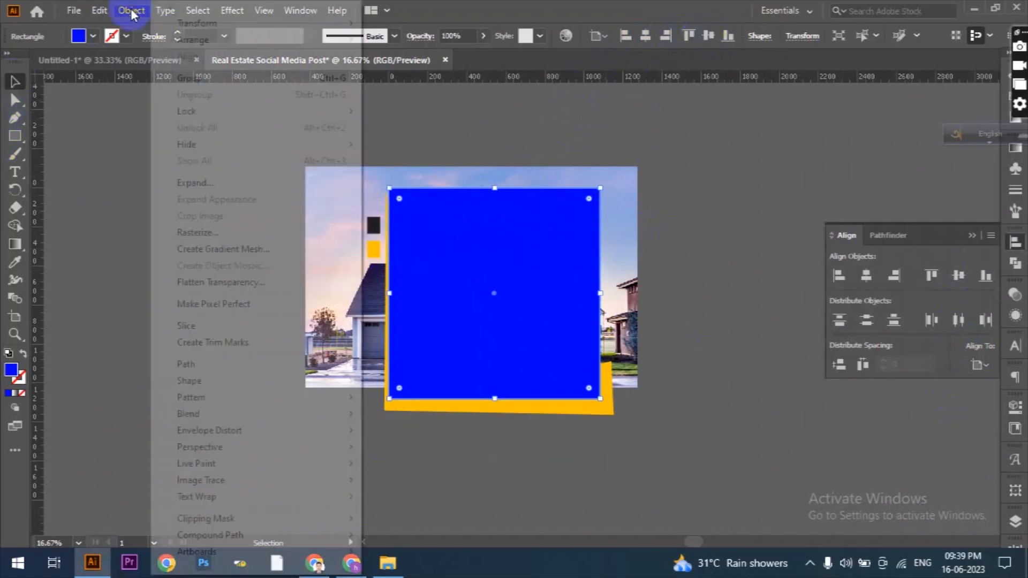
{"action": "left_click", "coordinate": [516, 52]}
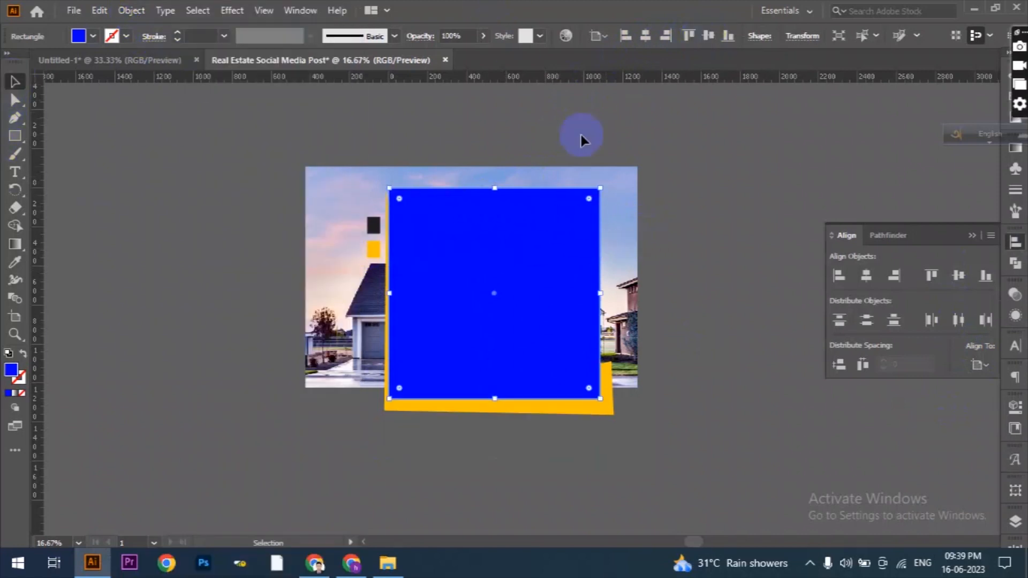
{"action": "left_click_drag", "start_coordinate": [640, 197], "coordinate": [385, 414]}
{"action": "right_click", "coordinate": [478, 256]}
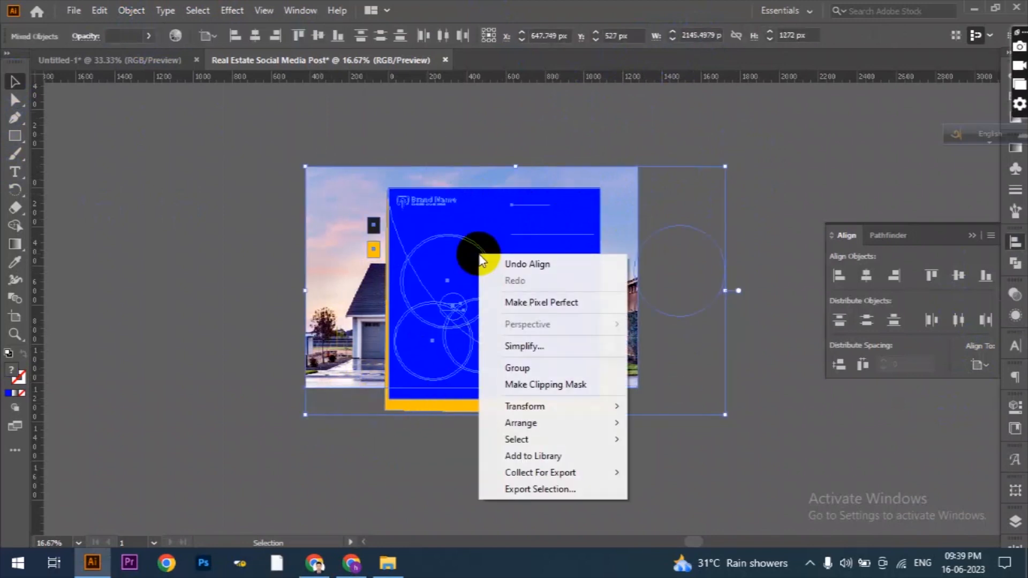
{"action": "left_click", "coordinate": [529, 385]}
{"action": "scroll", "coordinate": [470, 289], "scroll_direction": "up", "scroll_amount": 1}
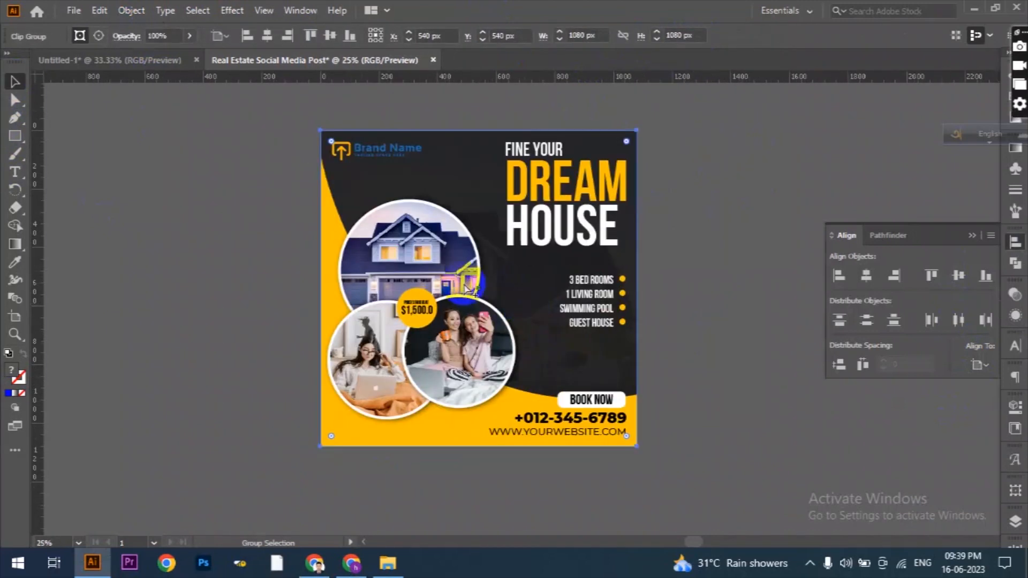
{"action": "scroll", "coordinate": [468, 289], "scroll_direction": "up", "scroll_amount": 1, "text": "alt"}
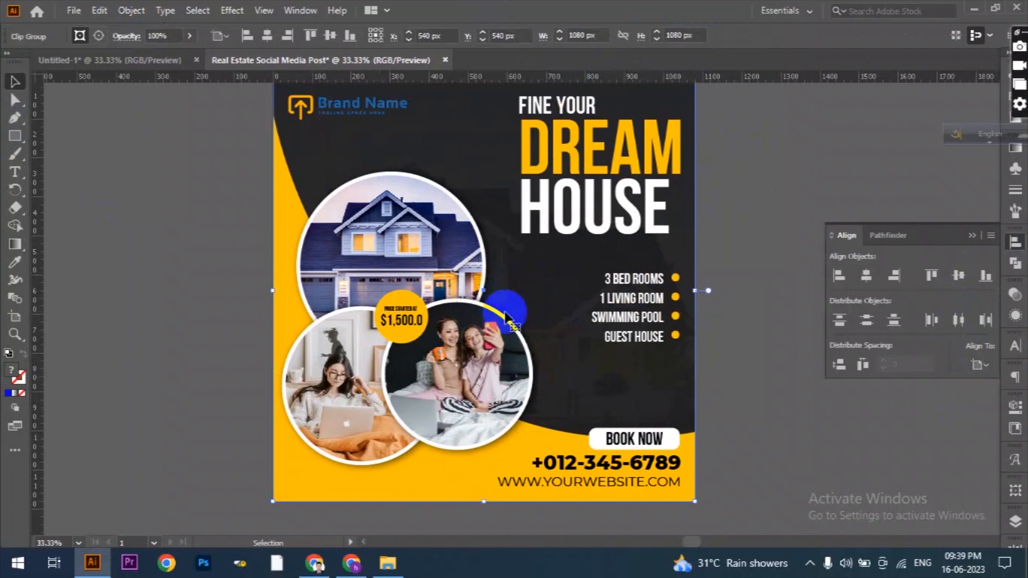
{"action": "scroll", "coordinate": [505, 311], "scroll_direction": "up", "scroll_amount": 2}
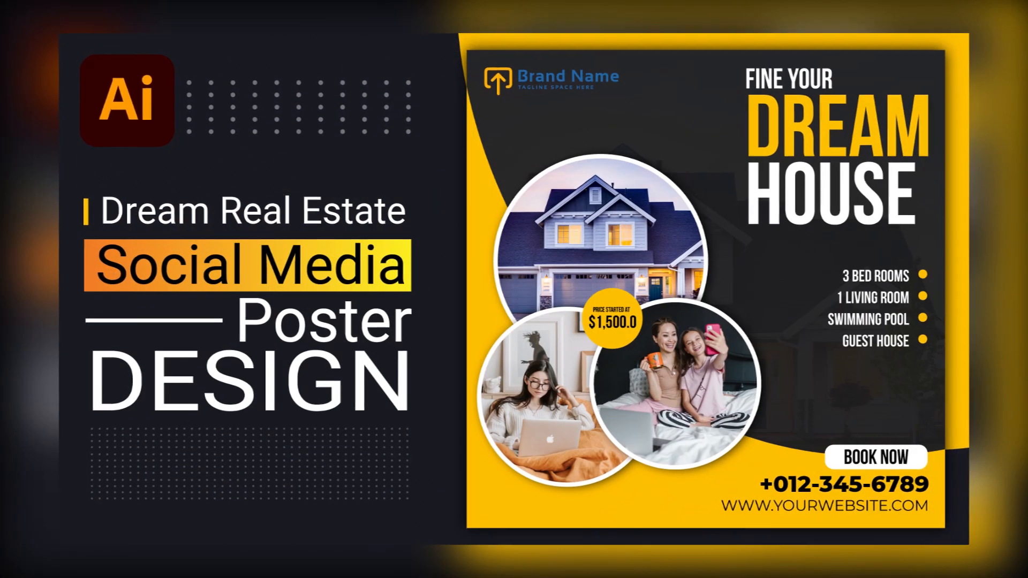